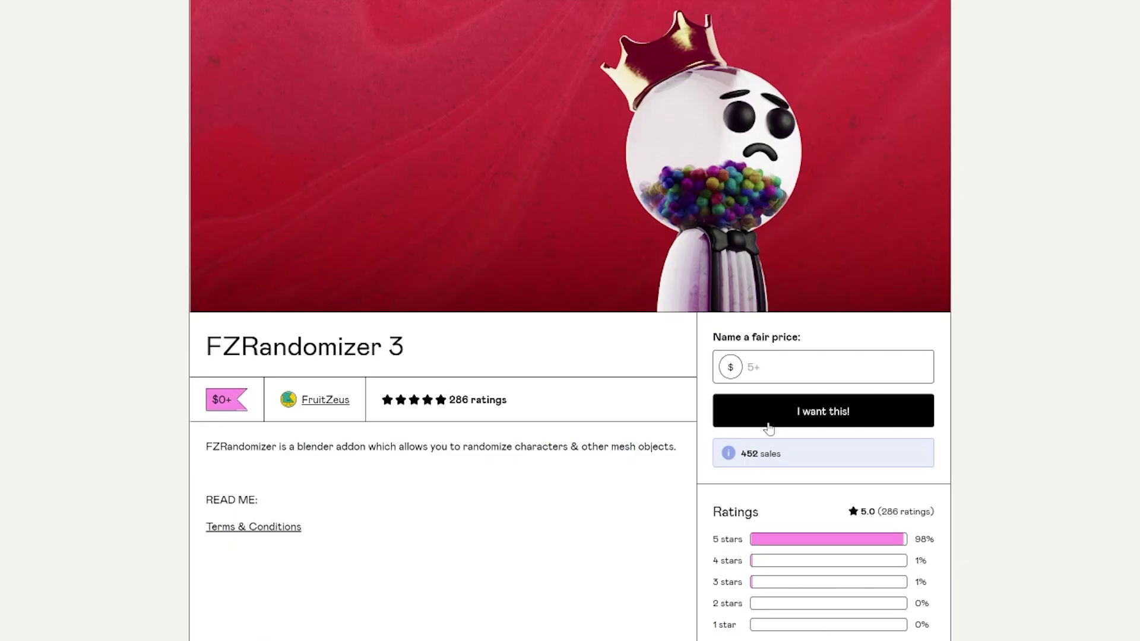
Step: Enter a fair price of 10 dollars for FZRandomizer 3 on Gumroad
click(823, 367)
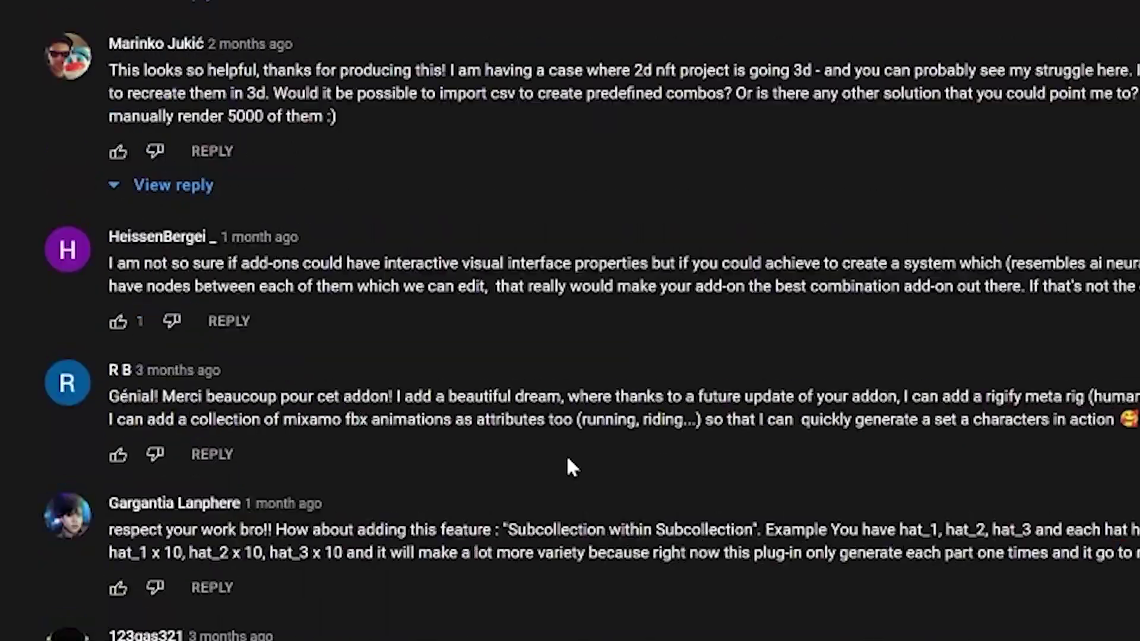
Step: Subscribe to the add-on creator's YouTube channel with notifications set to All
scroll(567, 455, down, 15)
scroll(568, 460, down, 15)
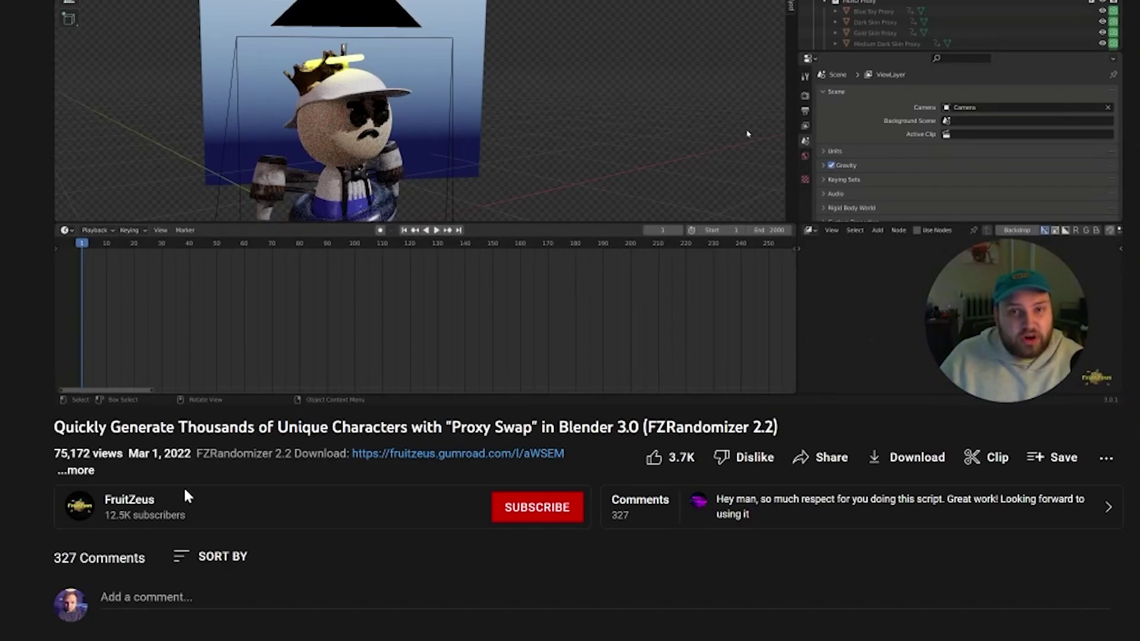
click(568, 510)
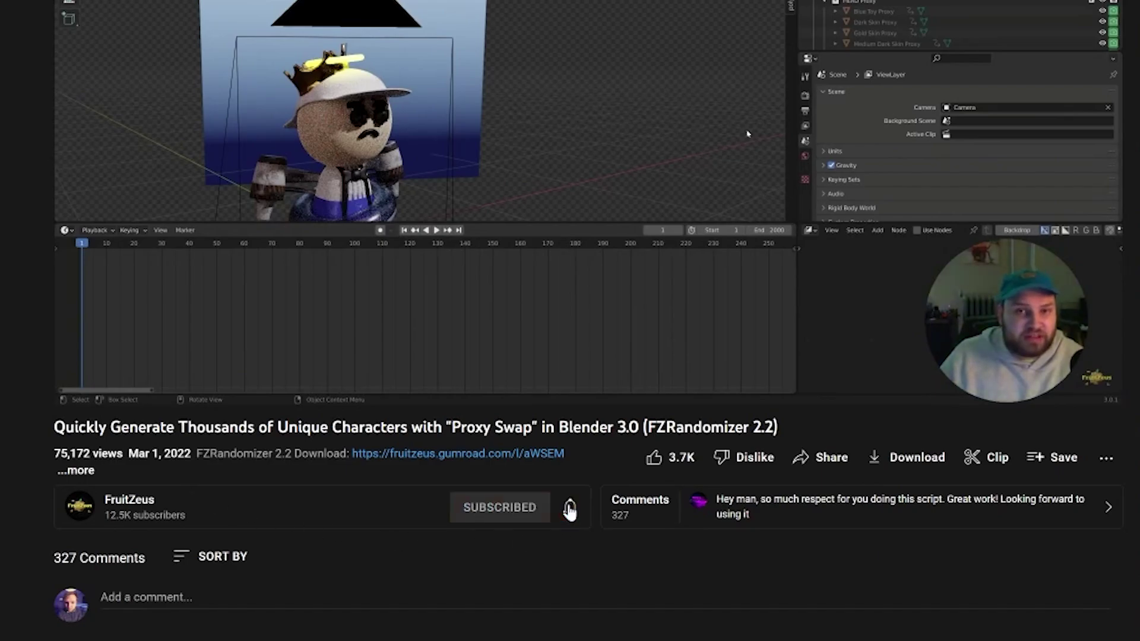
click(570, 508)
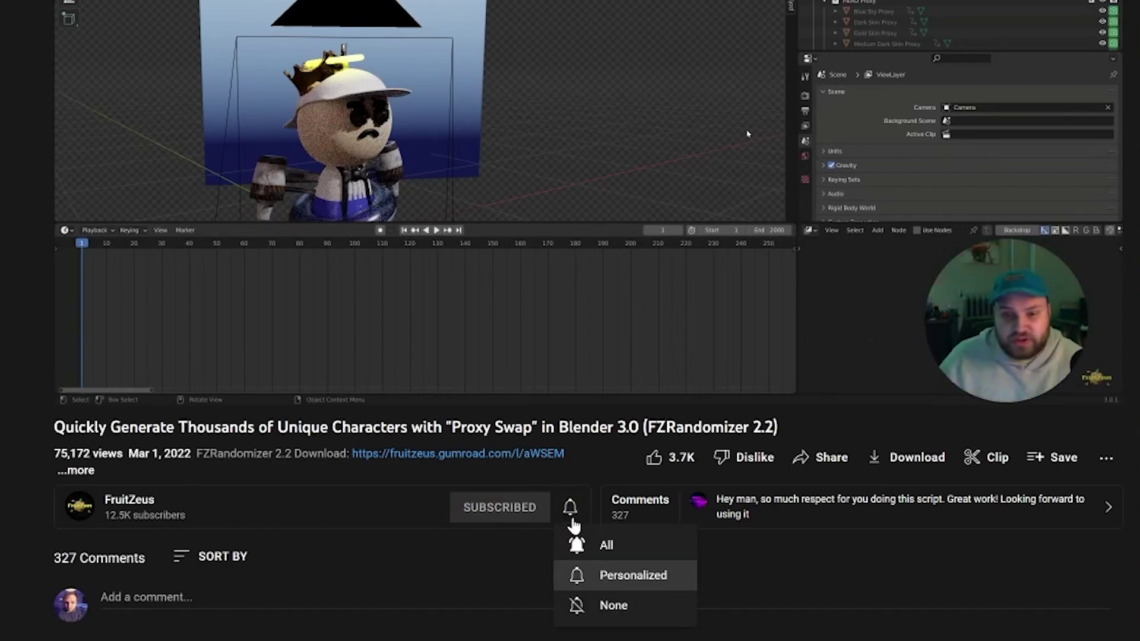
click(624, 557)
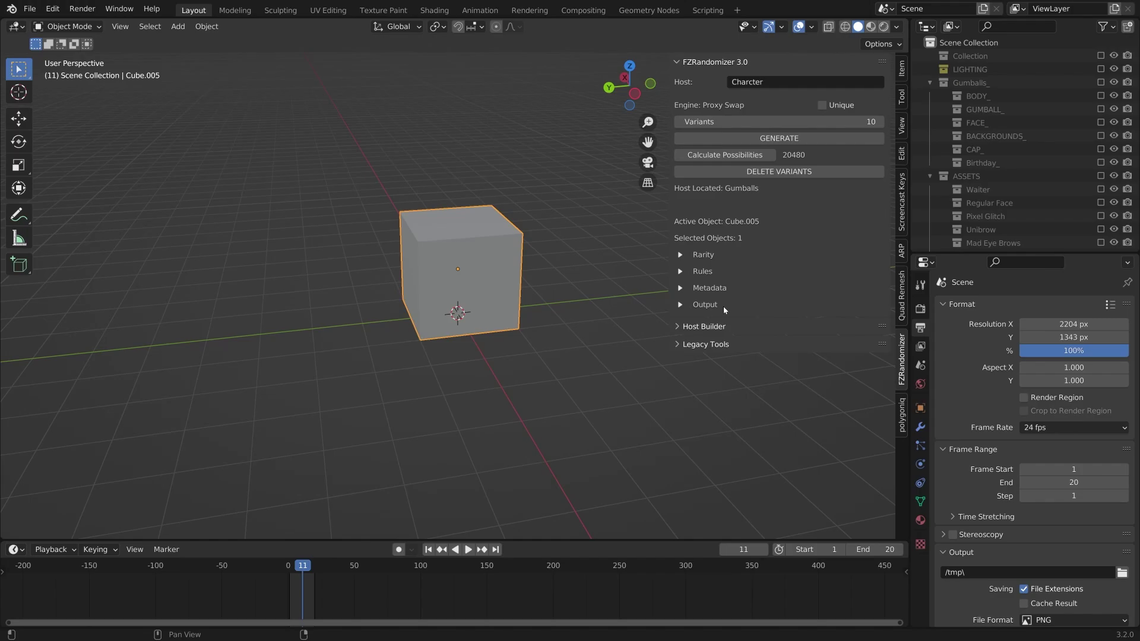
Step: Deselect the cube by clicking empty space in the viewport
click(599, 308)
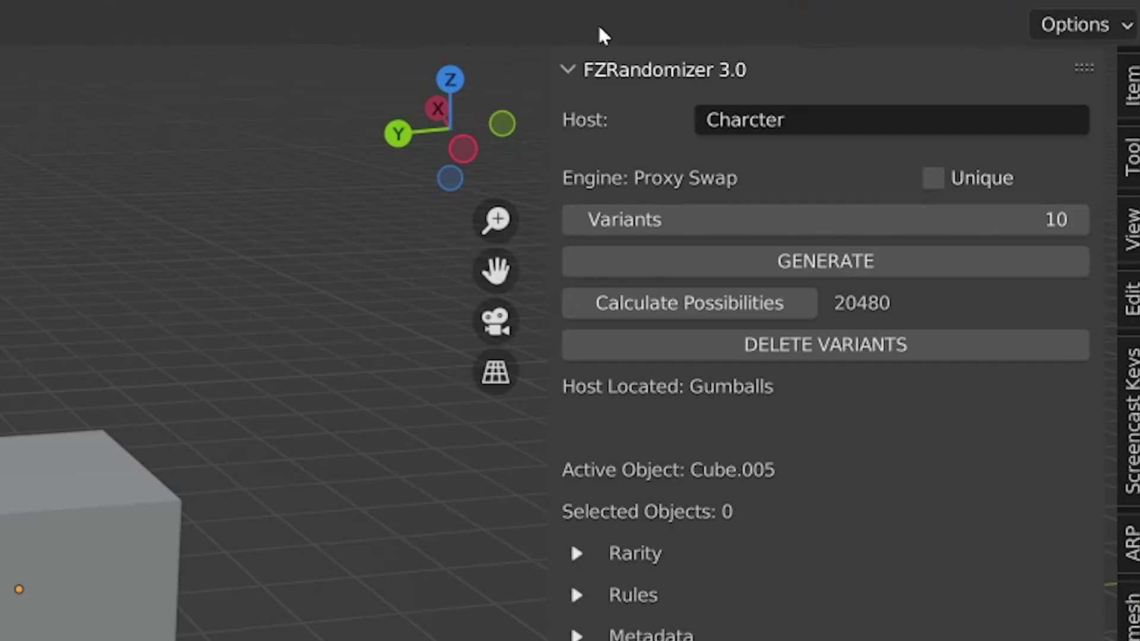
Step: Start a new host collection named Gumballs in the Host Builder
click(676, 62)
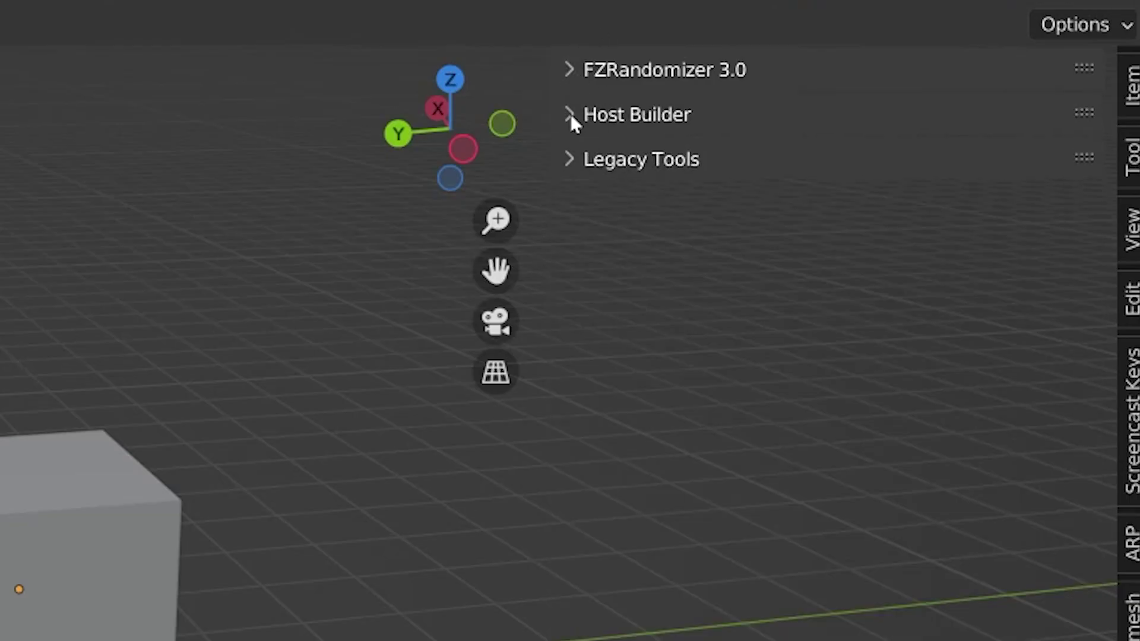
click(571, 119)
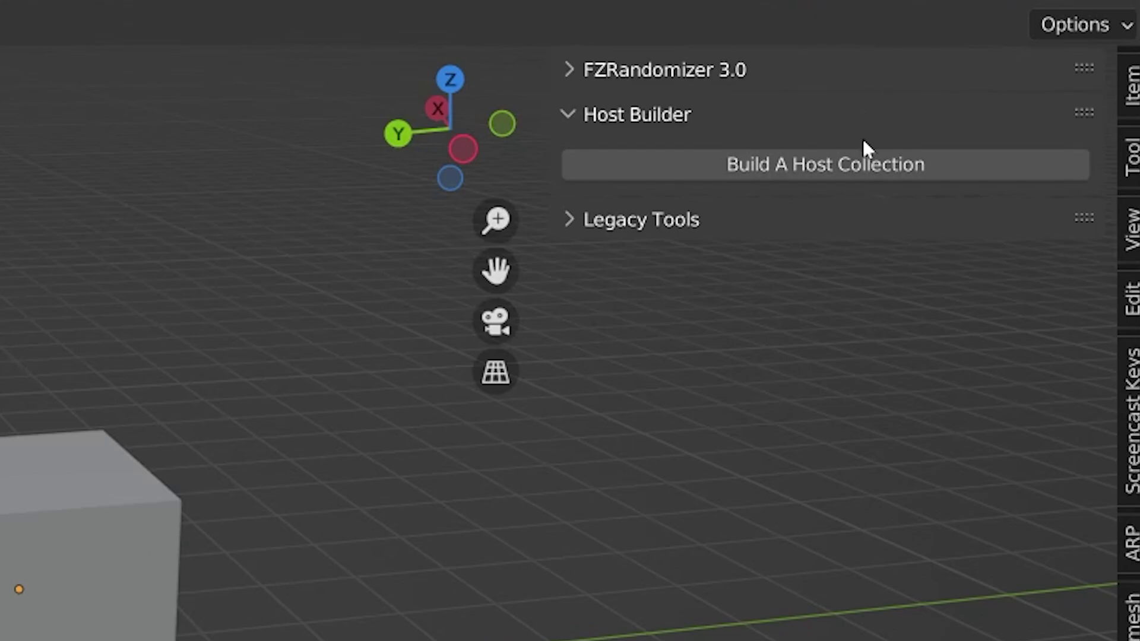
click(864, 155)
click(664, 211)
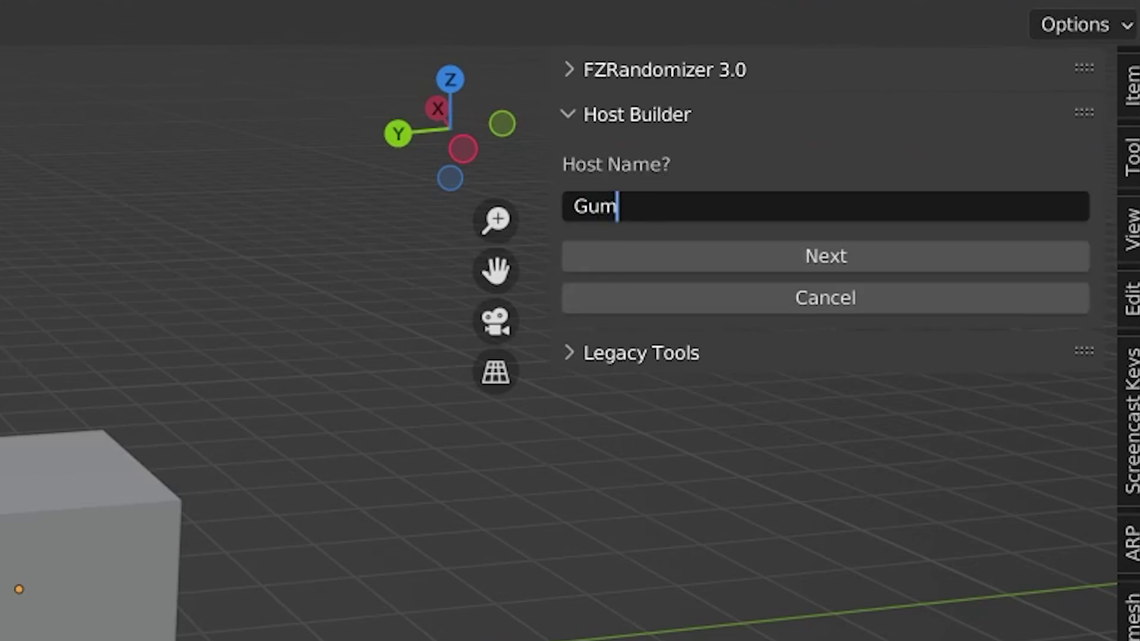
key(Return)
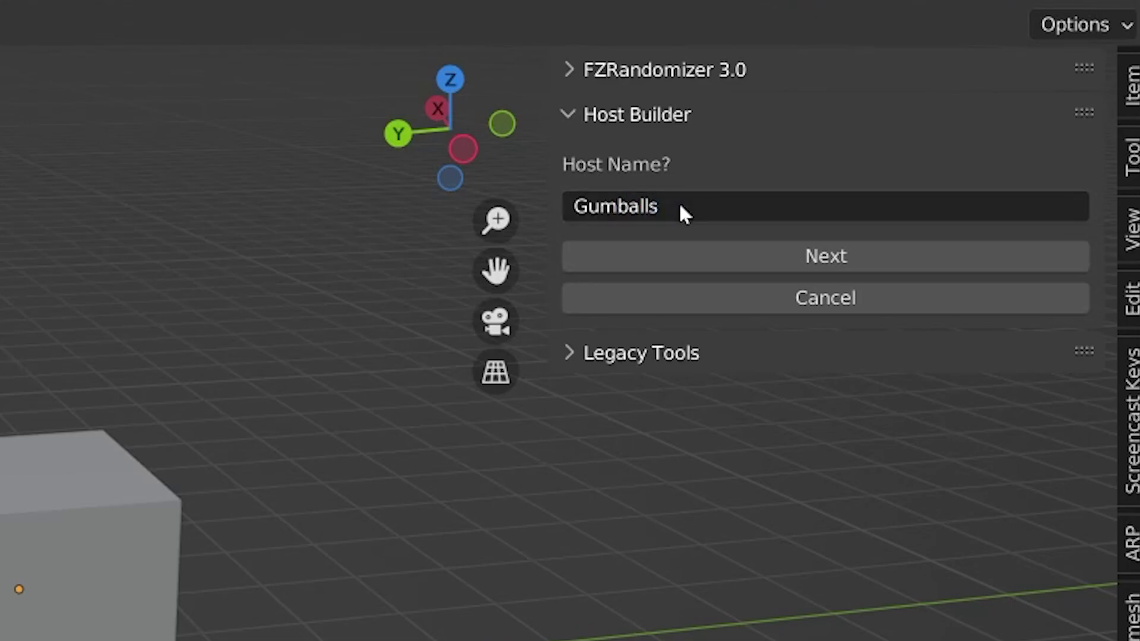
click(786, 259)
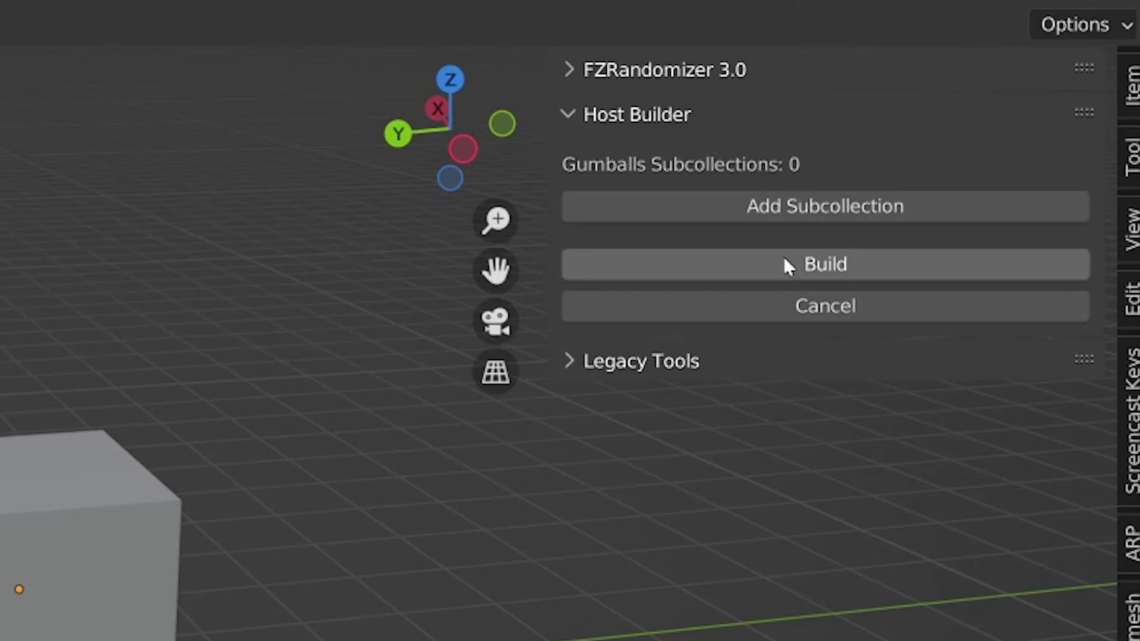
Step: Add the subcollections BODY, GUMBALL, FACE, BACKGROUND and HAT
click(782, 205)
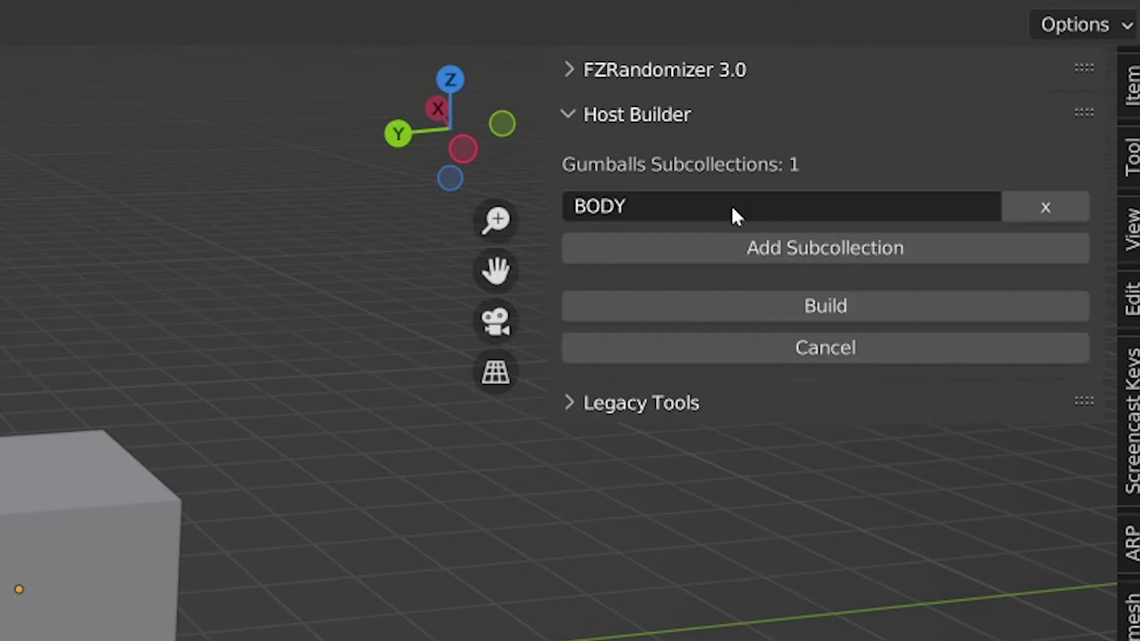
click(718, 248)
click(678, 247)
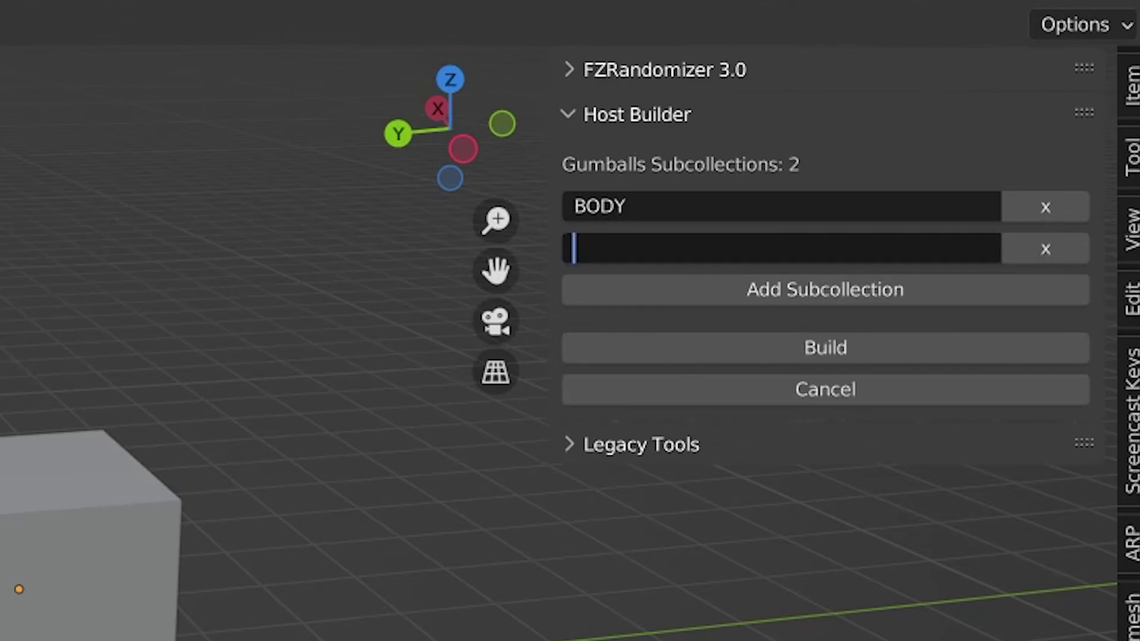
text(GUMBALL)
click(776, 290)
text(FACE)
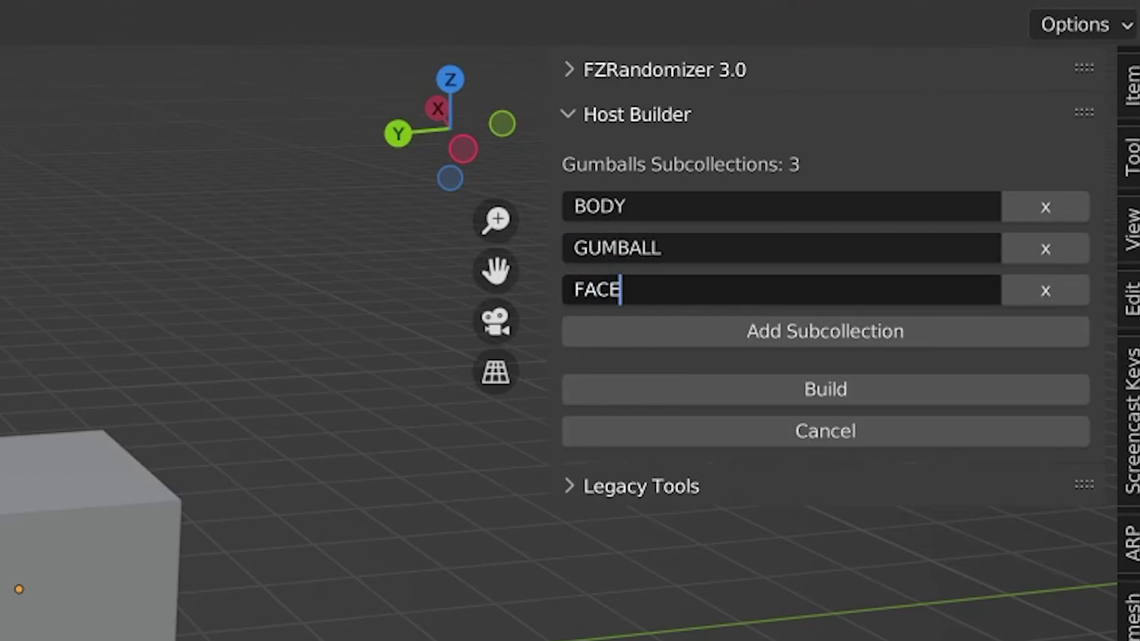
click(776, 332)
text(BACKGROUND)
click(776, 372)
text(HAT)
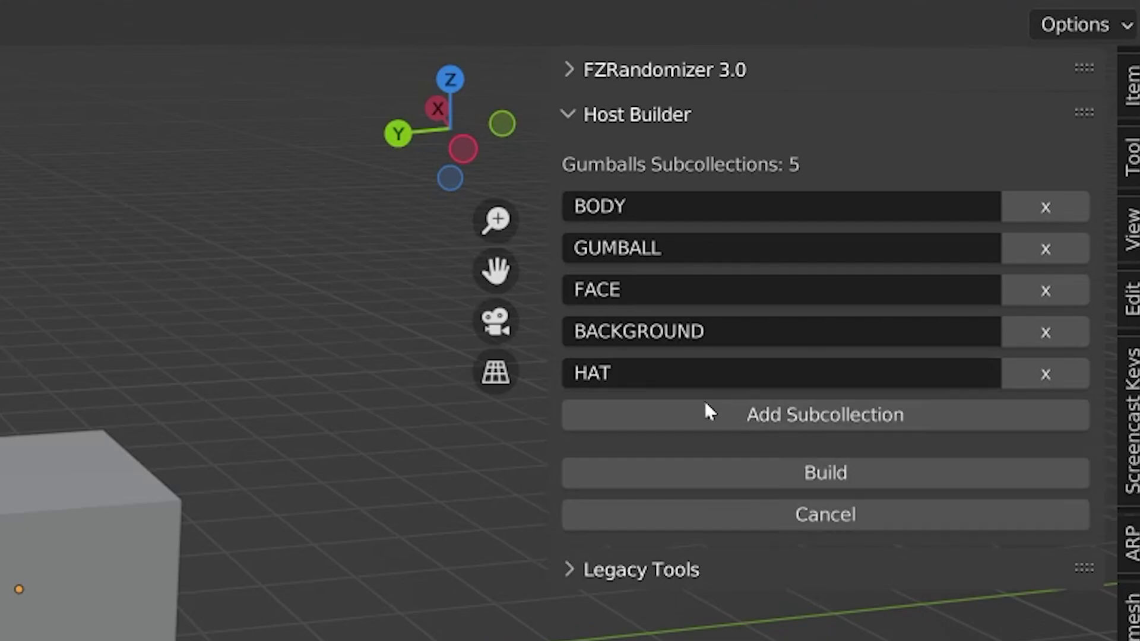
Step: Build the Gumballs host and expand FZRandomizer 3.0 to confirm Gumballs as host
click(728, 465)
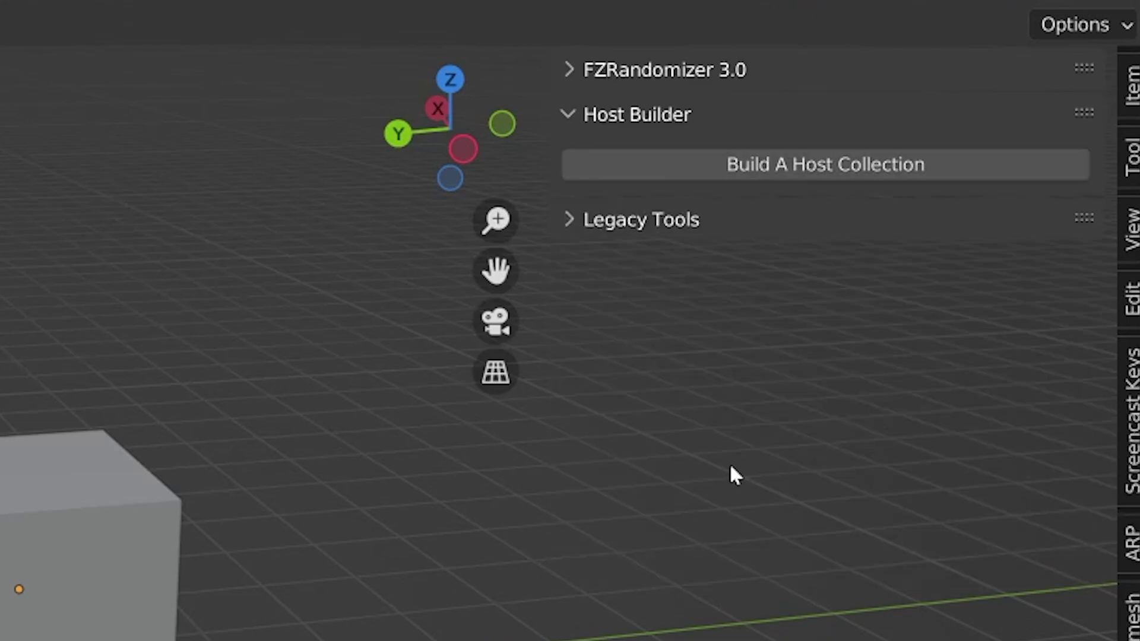
scroll(626, 152, down, 8)
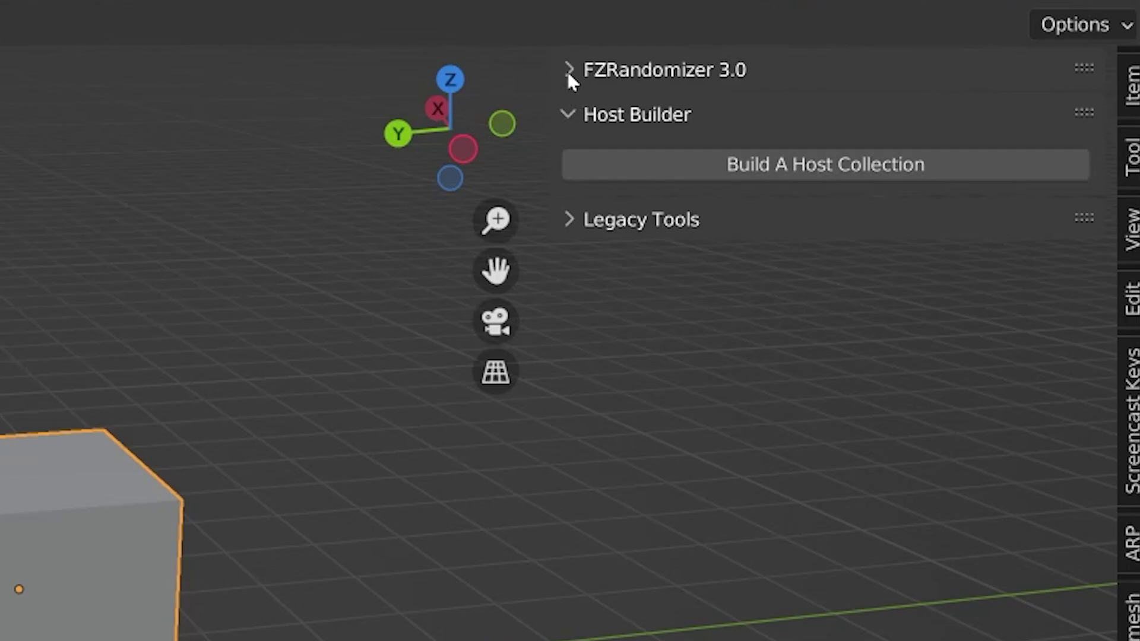
click(569, 70)
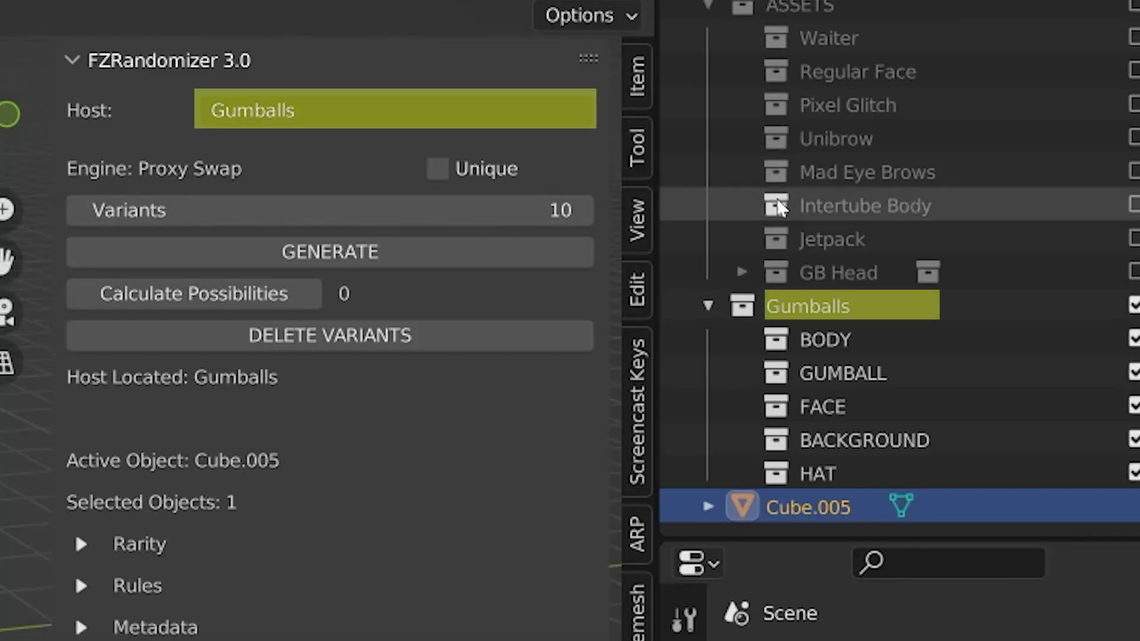
scroll(948, 309, up, 1)
scroll(947, 309, up, 8)
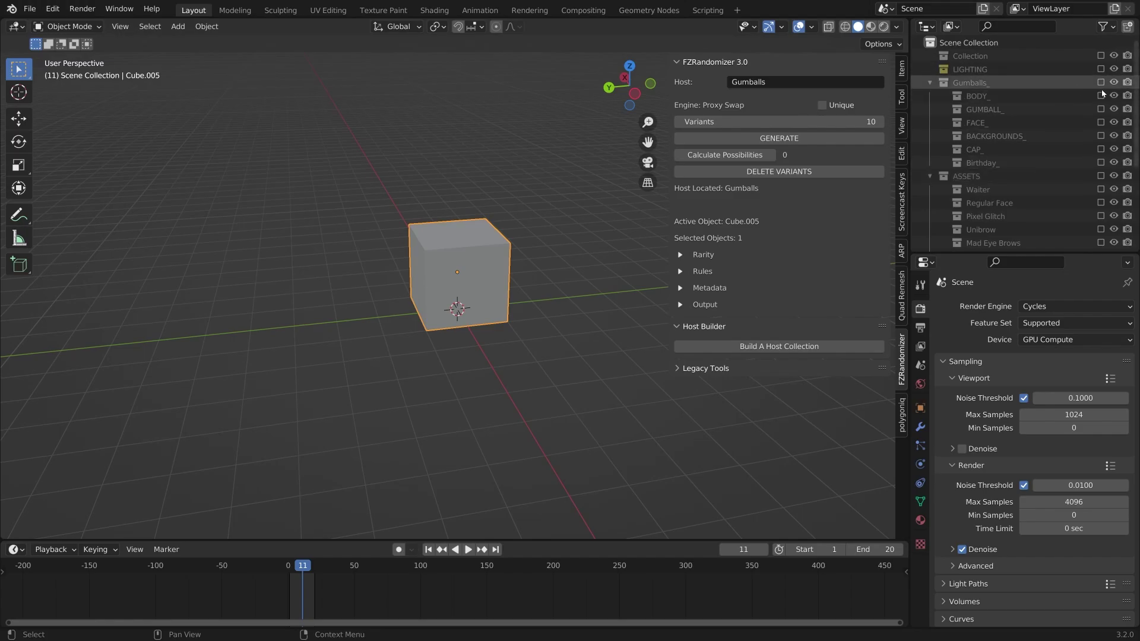
Step: Expand BODY_, switch to Material Preview, and lift the BLACK body along Z to inspect it
click(944, 96)
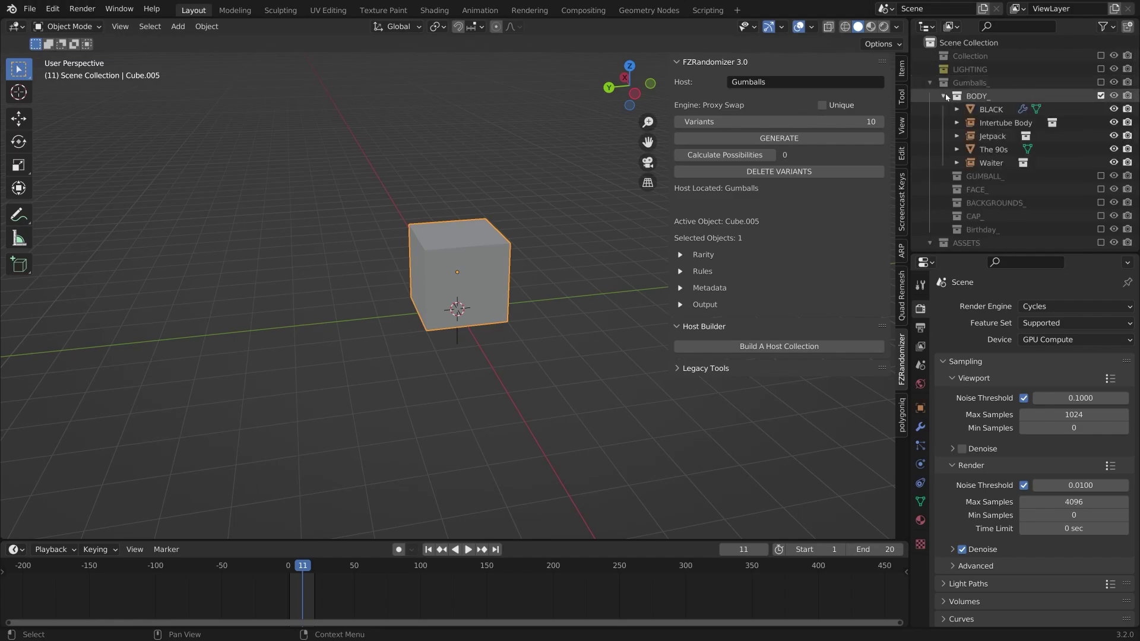
click(974, 112)
click(921, 408)
click(871, 26)
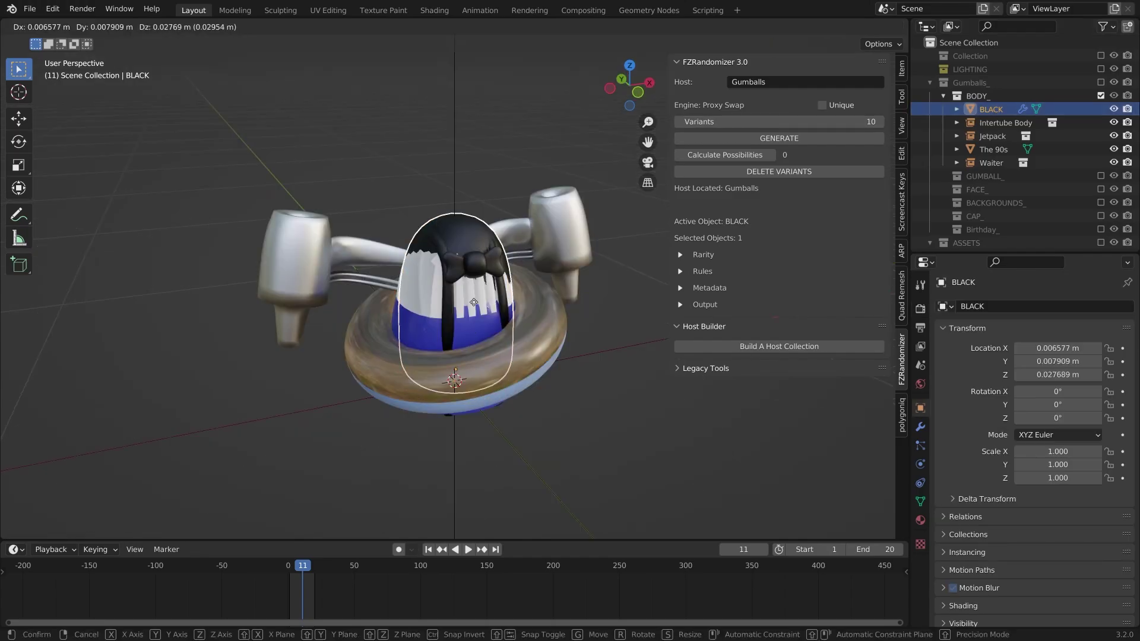
key(g)
key(z)
click(475, 179)
middle_drag(475, 178, 594, 190)
scroll(479, 198, down, 5)
scroll(479, 198, up, 5)
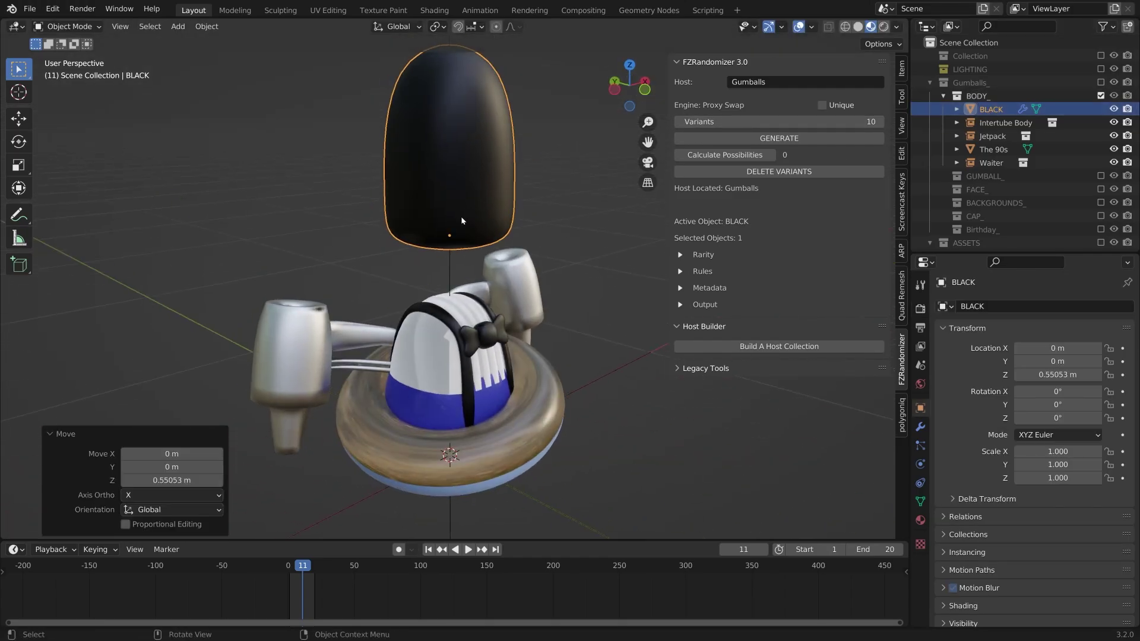
key(h)
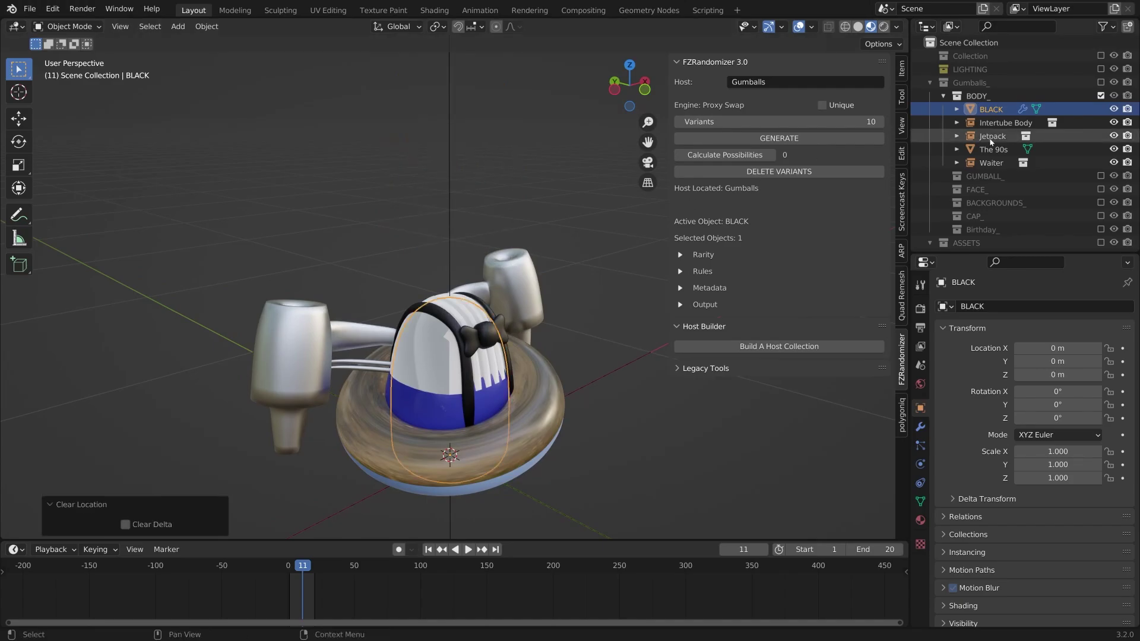
Step: Lift the Intertube Body, Jetpack and The 90s along Z, cancelling each move
click(1006, 122)
key(g)
key(z)
key(Escape)
middle_drag(501, 178, 486, 183)
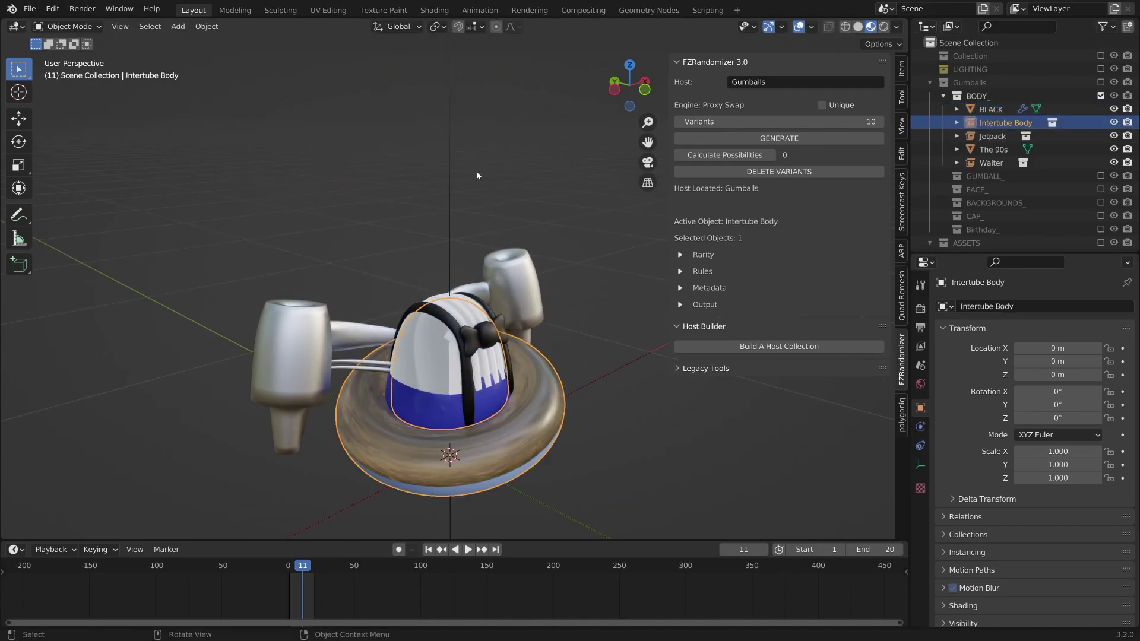
click(475, 321)
key(g)
key(z)
key(Escape)
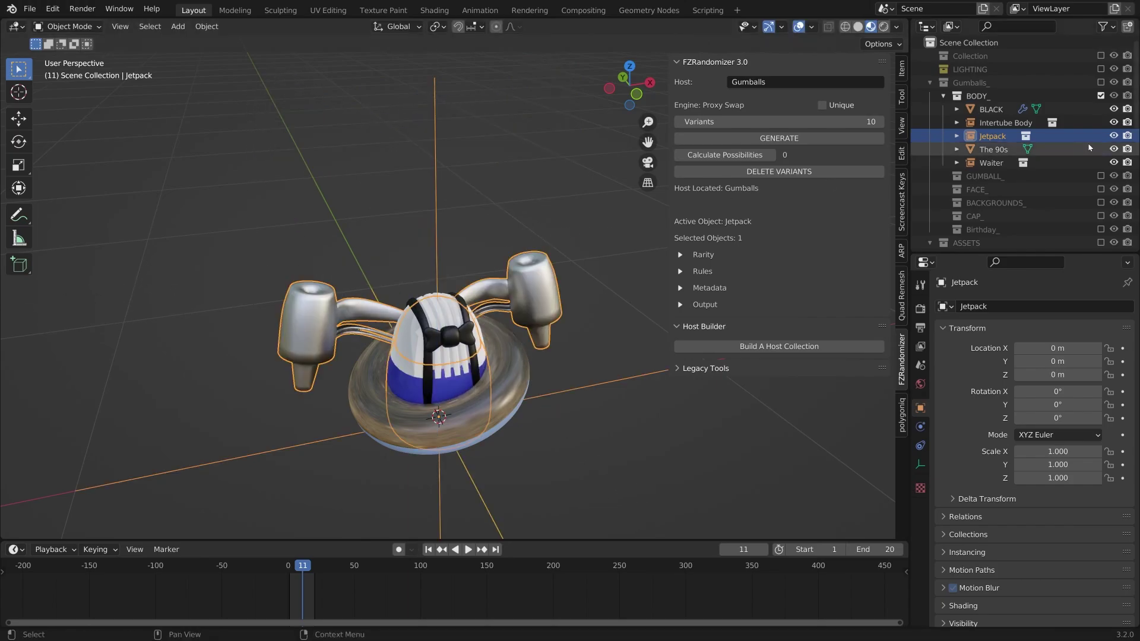
click(1003, 151)
key(g)
key(z)
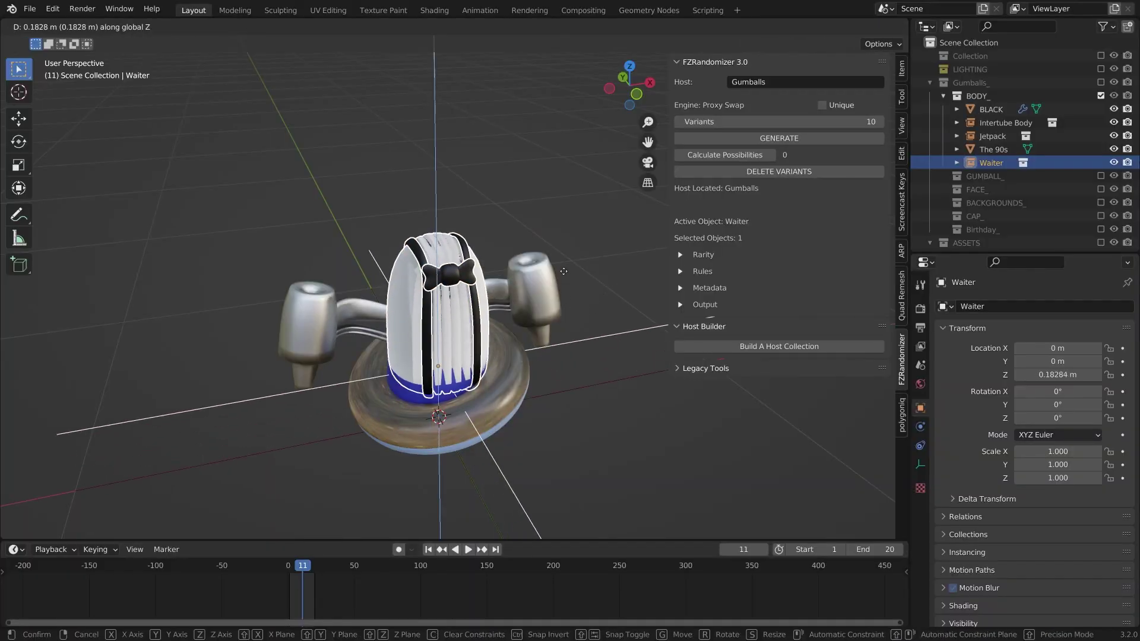
key(Escape)
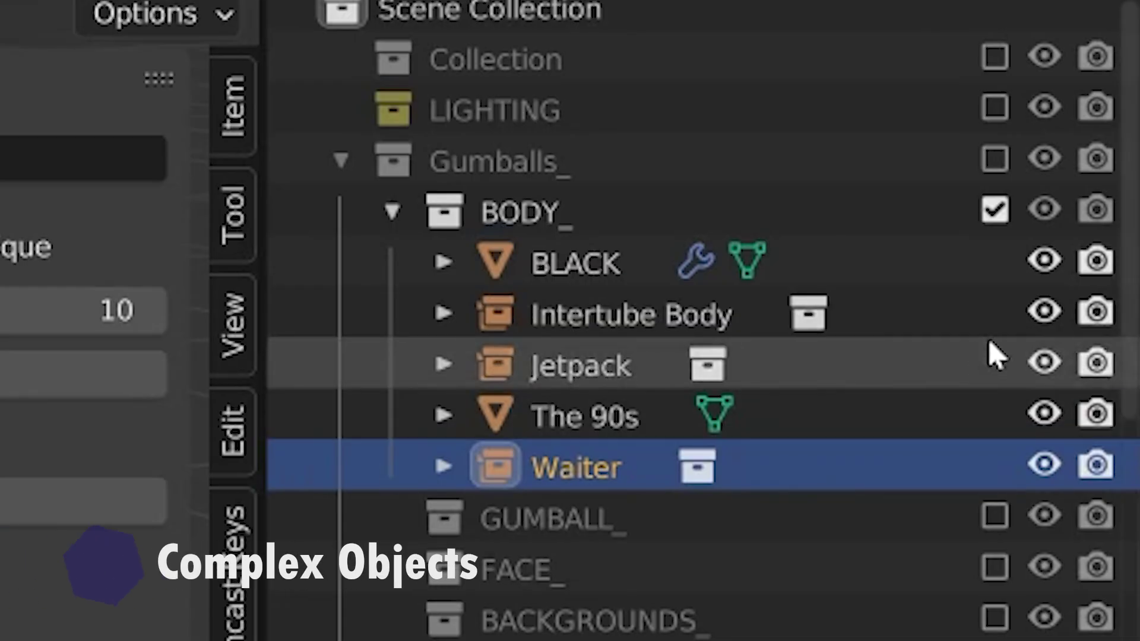
Step: Raise the Intertube Body above the gumball and orbit around it
click(614, 416)
click(609, 315)
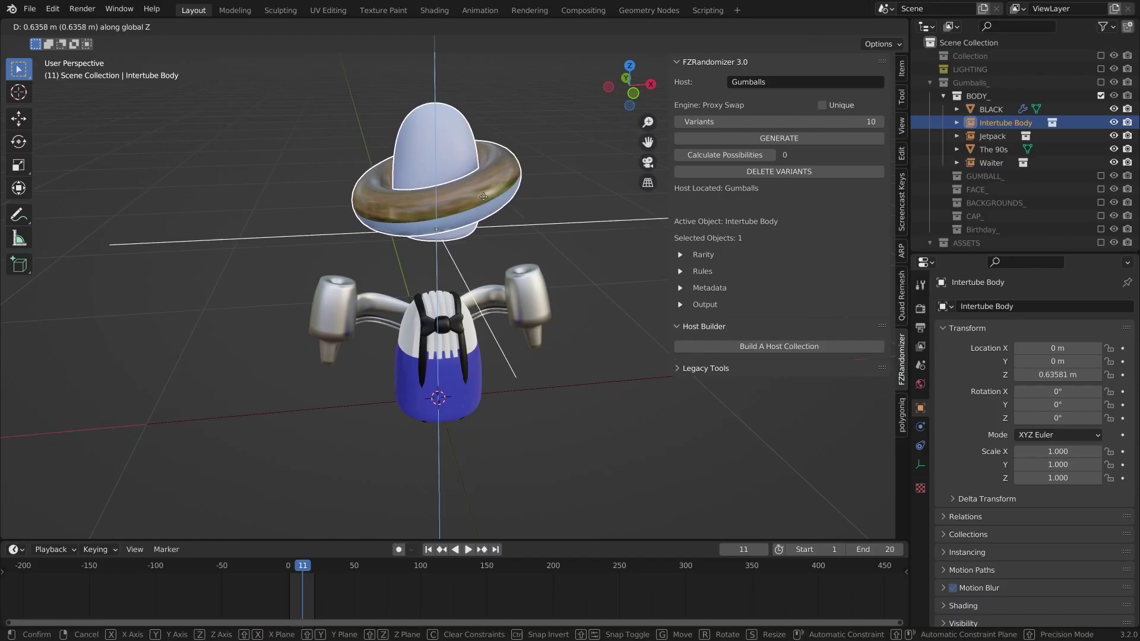
click(426, 217)
middle_drag(426, 217, 477, 210)
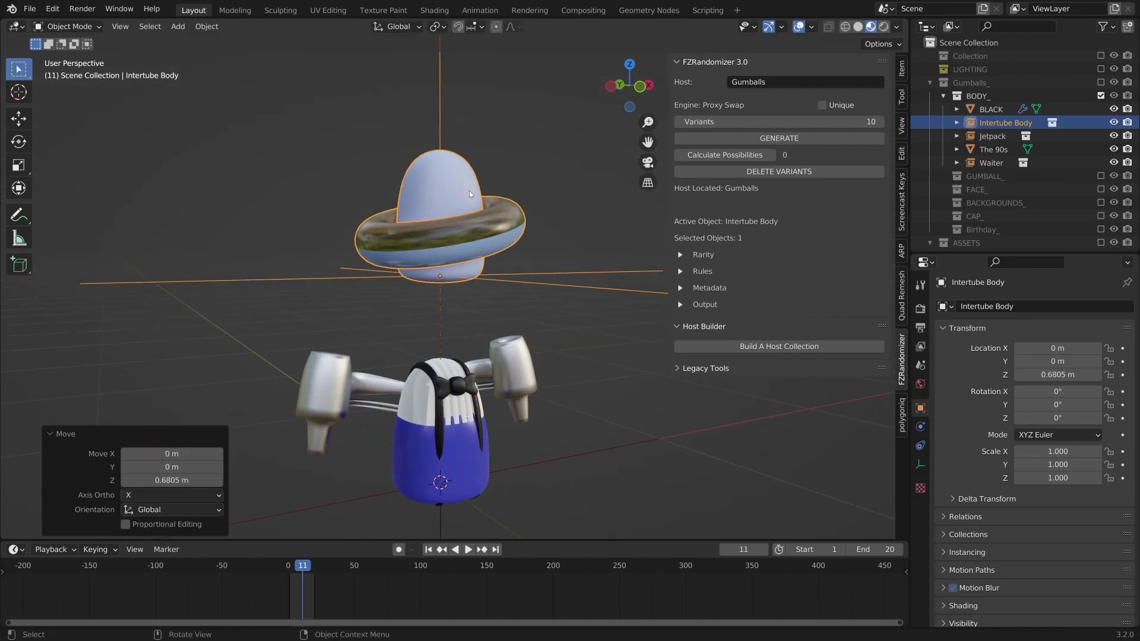
middle_drag(469, 179, 437, 205)
scroll(980, 178, down, 4)
Step: Include the Waiter collection from ASSETS and inspect its suspenders and bow tie
click(941, 146)
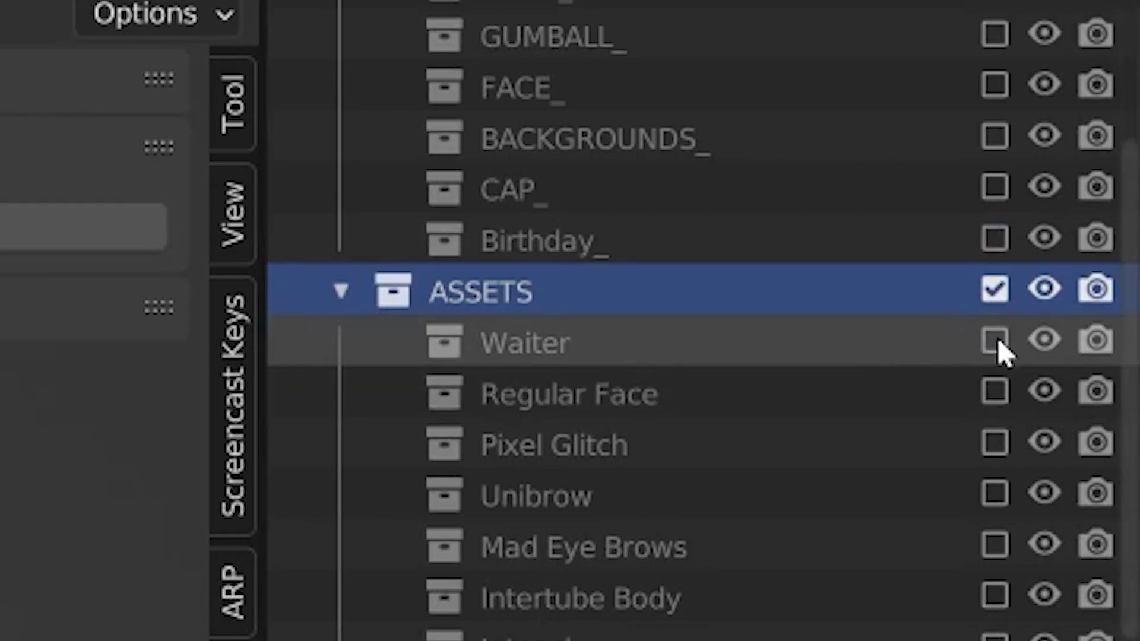
click(998, 342)
click(573, 348)
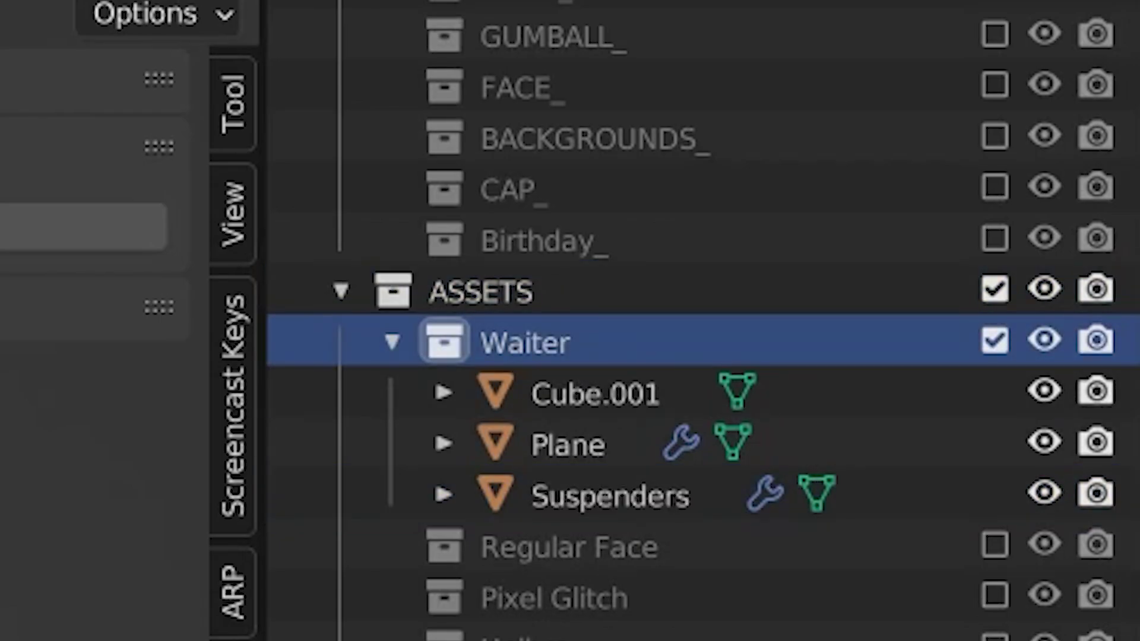
click(594, 393)
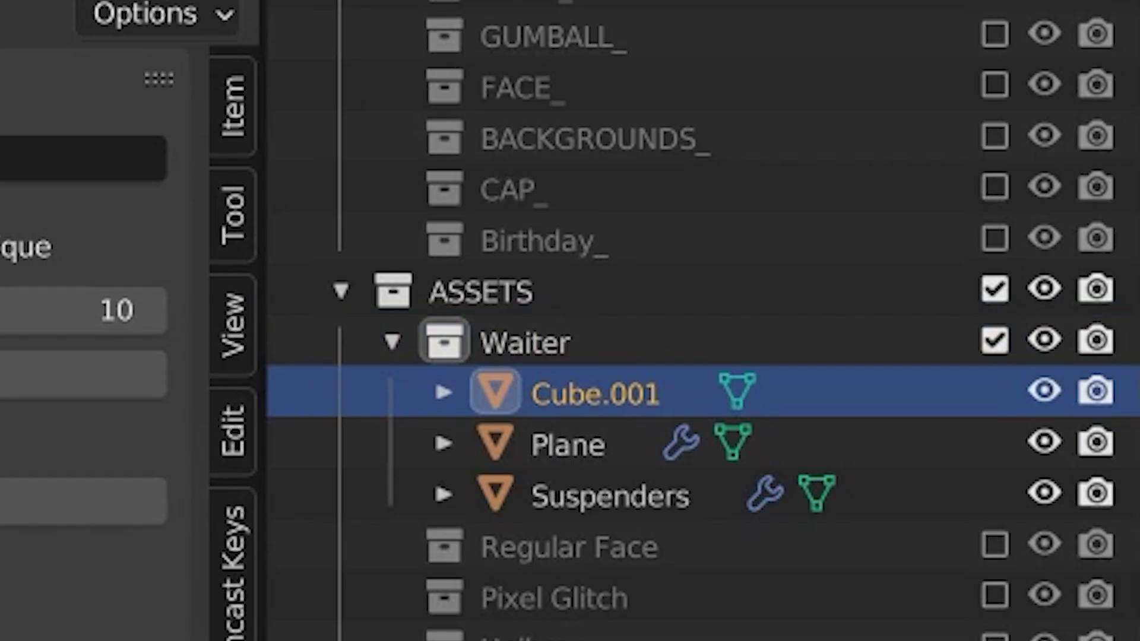
click(610, 495)
key(g)
key(Escape)
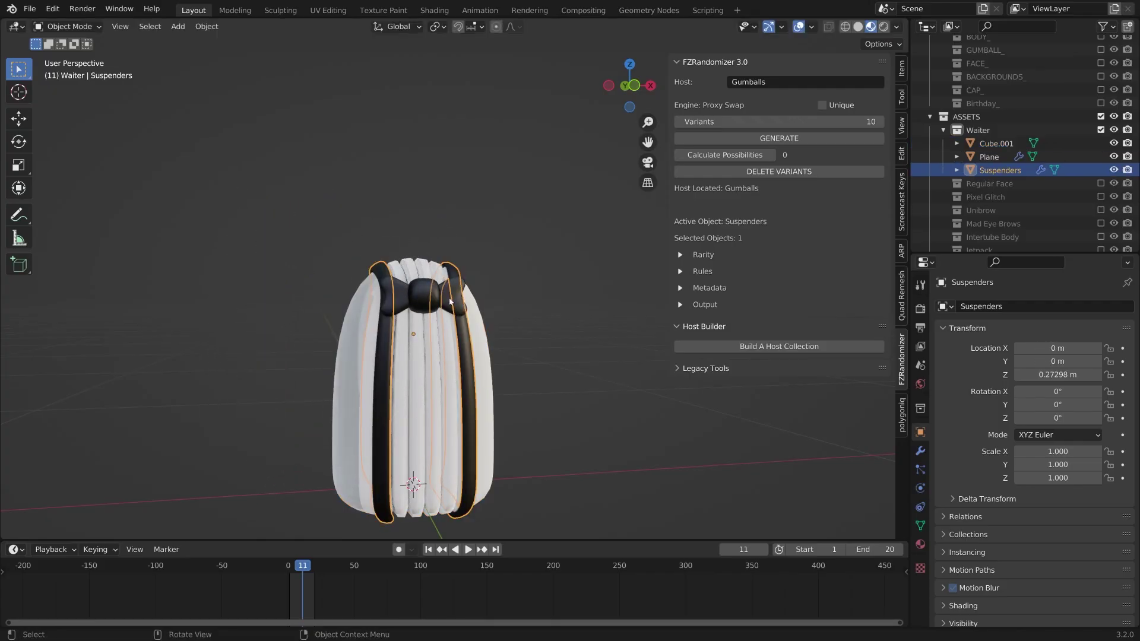
click(450, 300)
key(g)
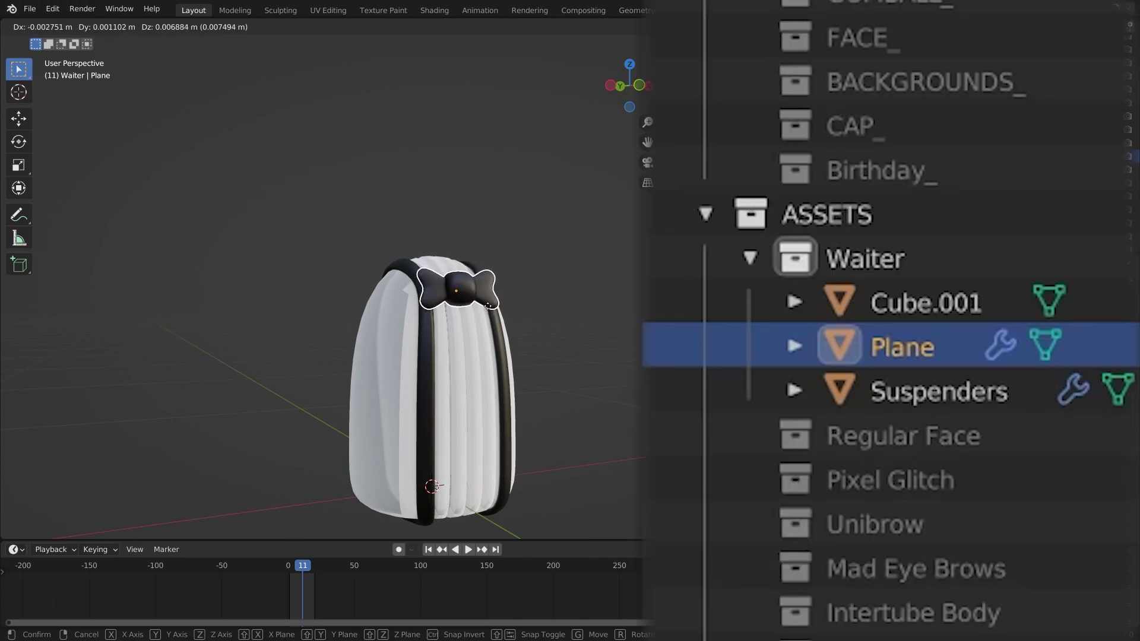
key(Escape)
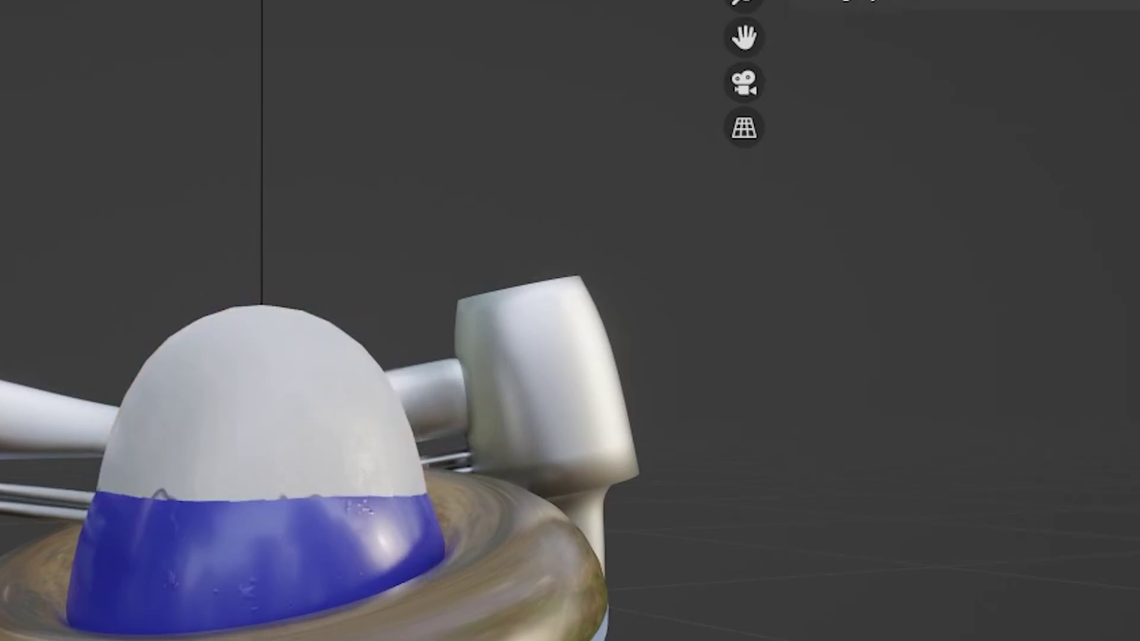
Step: Add a Waiter collection instance onto the gumball
scroll(349, 468, down, 3)
scroll(487, 414, up, 4)
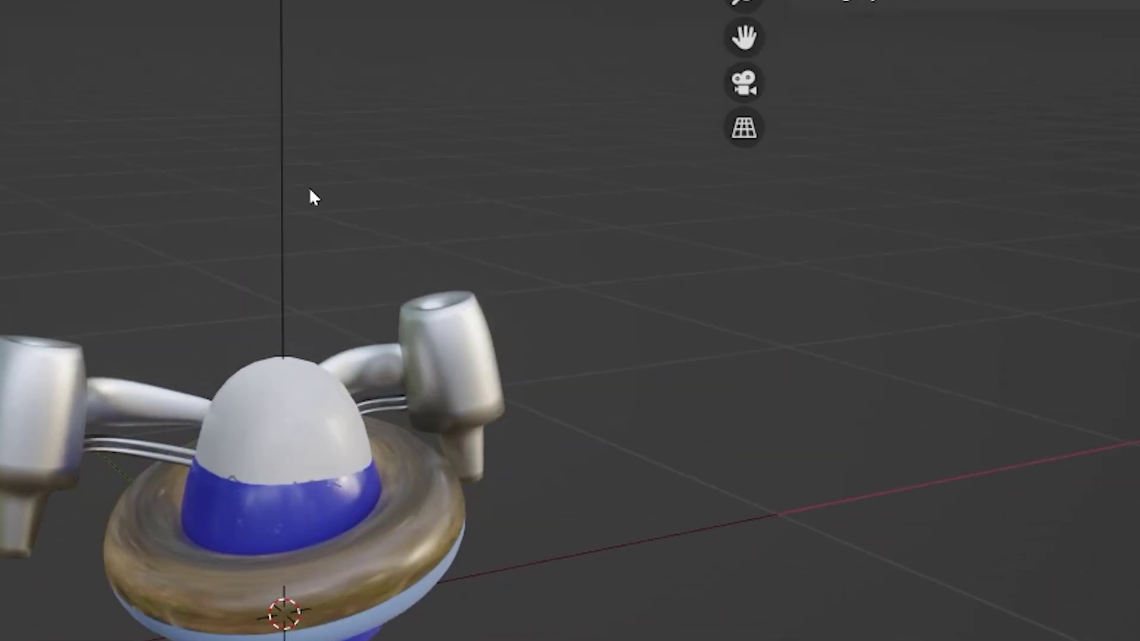
key(shift+a)
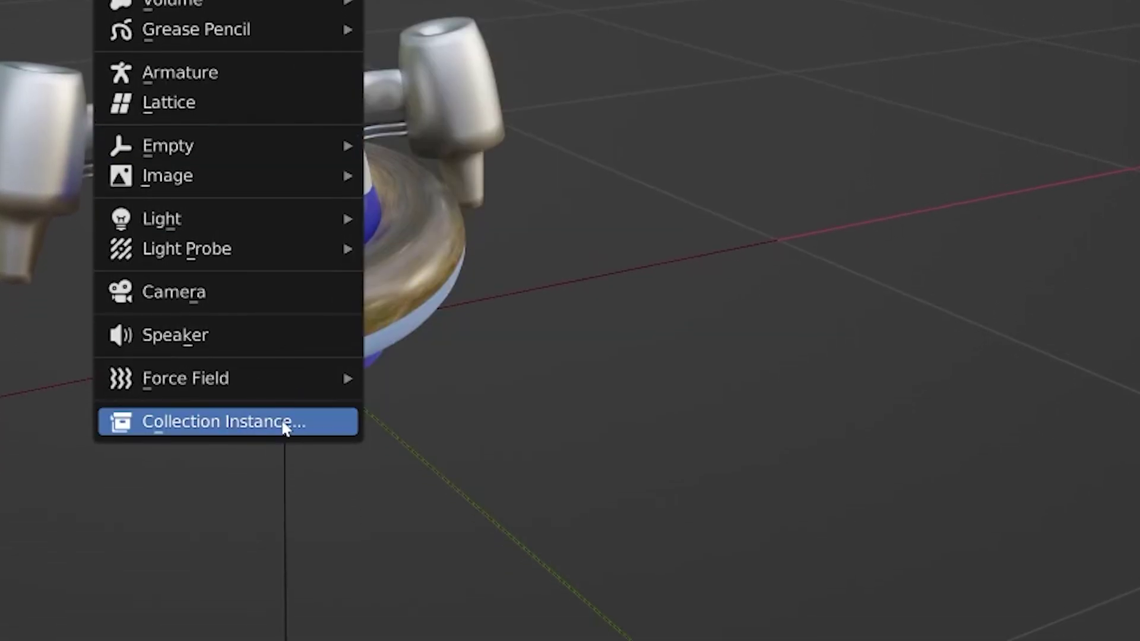
click(285, 423)
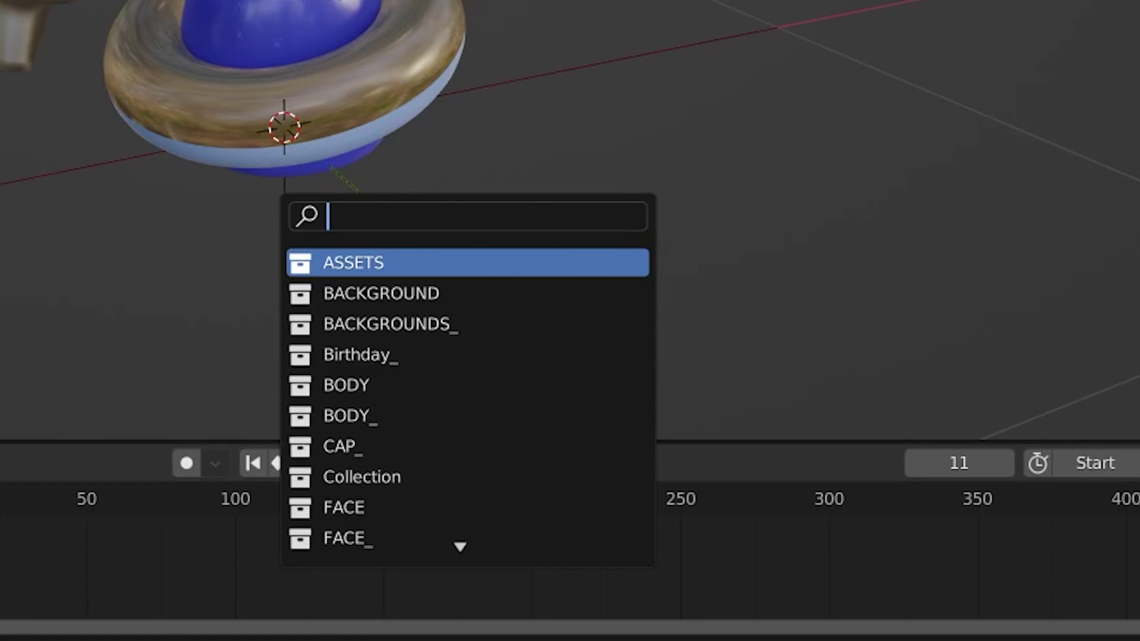
text(wait)
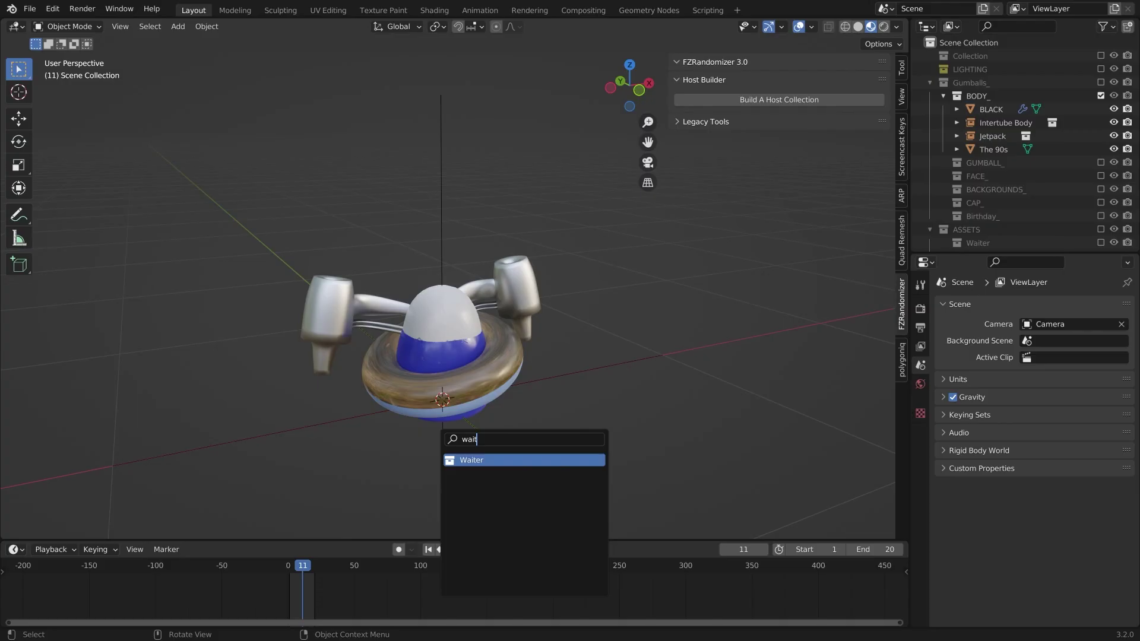
click(487, 463)
key(g)
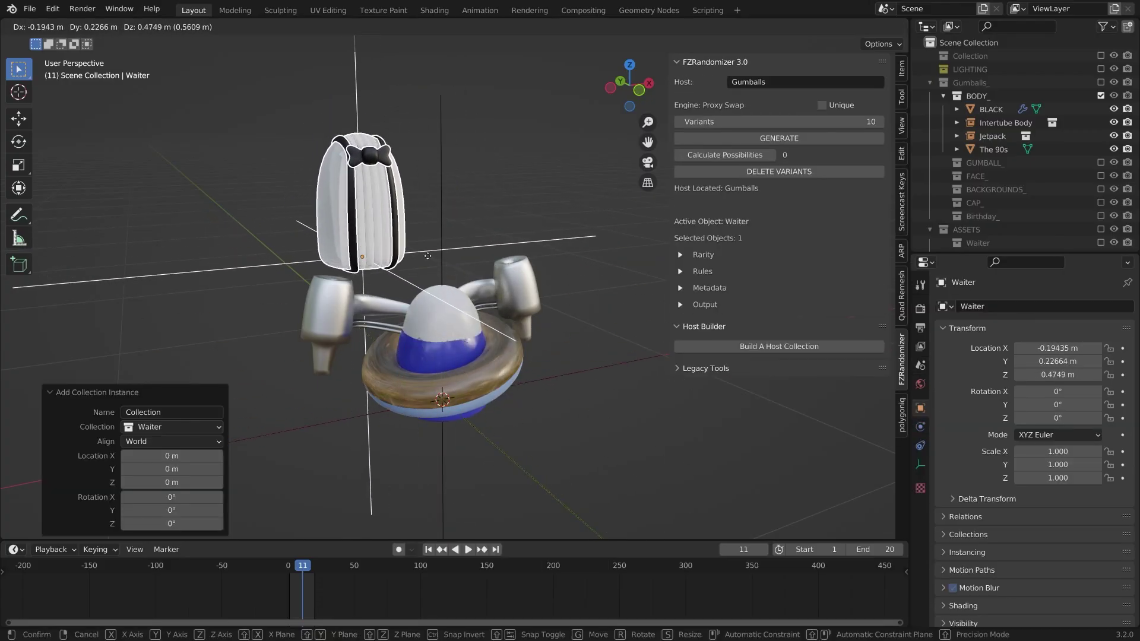
key(Escape)
Step: Move the Waiter instance into the BODY_ collection and check the Jetpack's placement
scroll(1057, 196, down, 8)
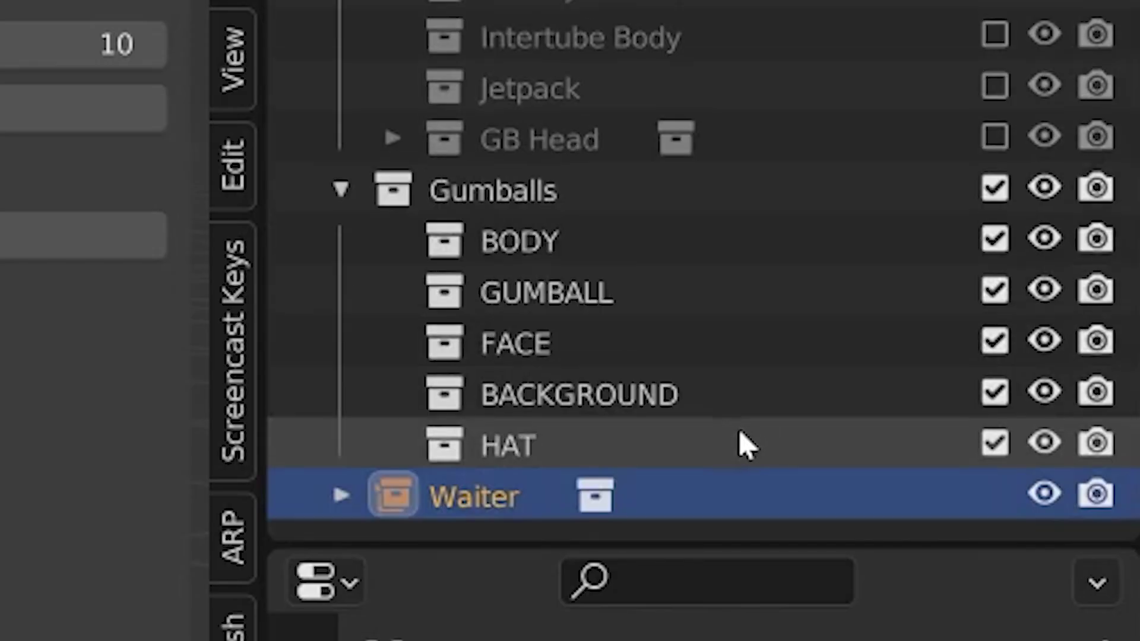
drag(540, 509, 579, 0)
drag(575, 237, 571, 239)
click(579, 388)
key(g)
key(Escape)
click(1006, 122)
Step: Move the five body items, BLACK through Waiter, into the new BODY collection
key(g)
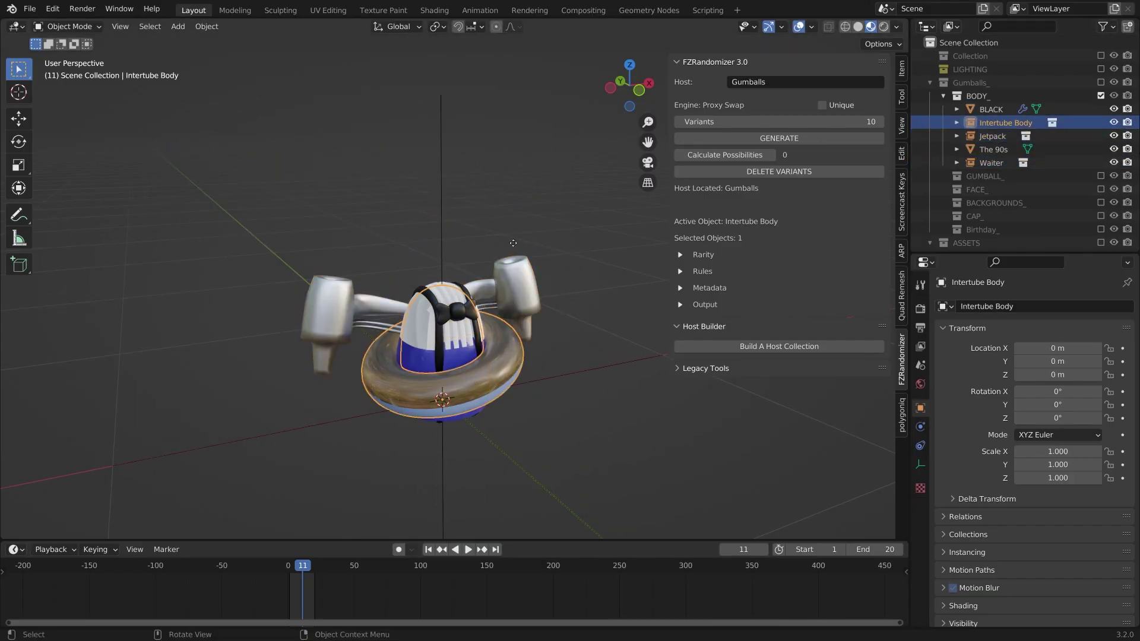
key(Escape)
click(992, 110)
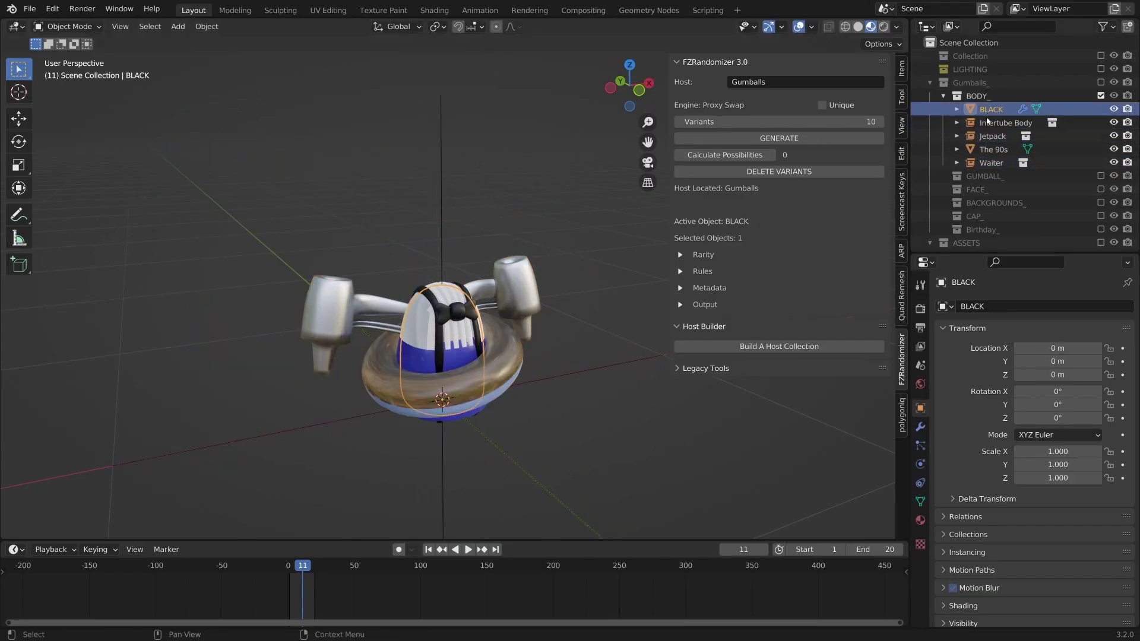
shift+click(989, 163)
scroll(989, 157, down, 1)
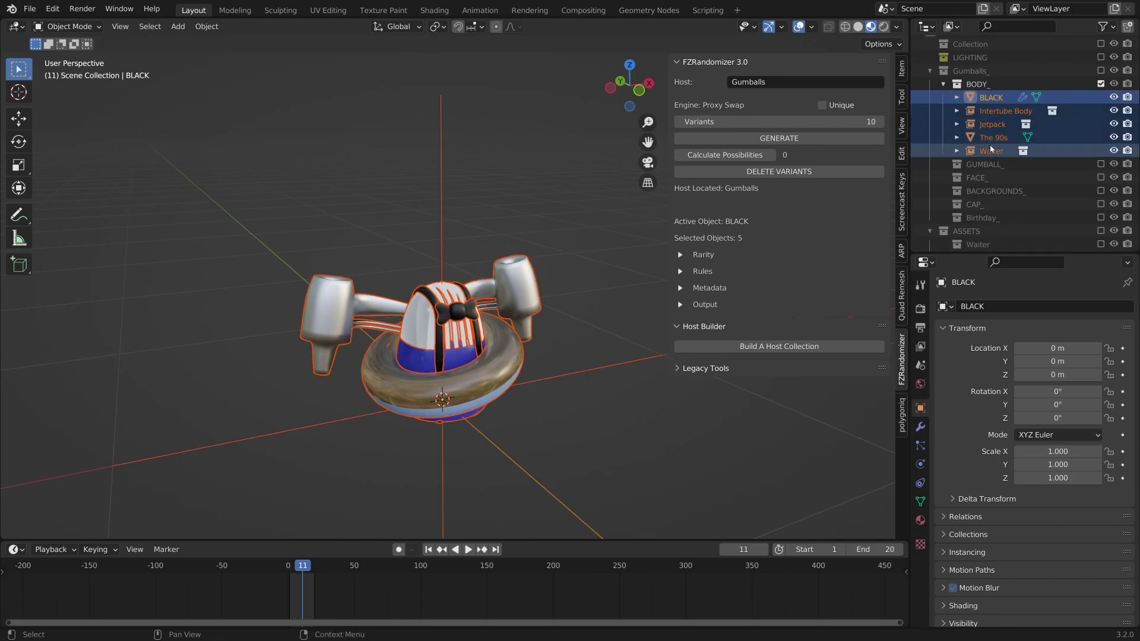
scroll(986, 241, up, 1)
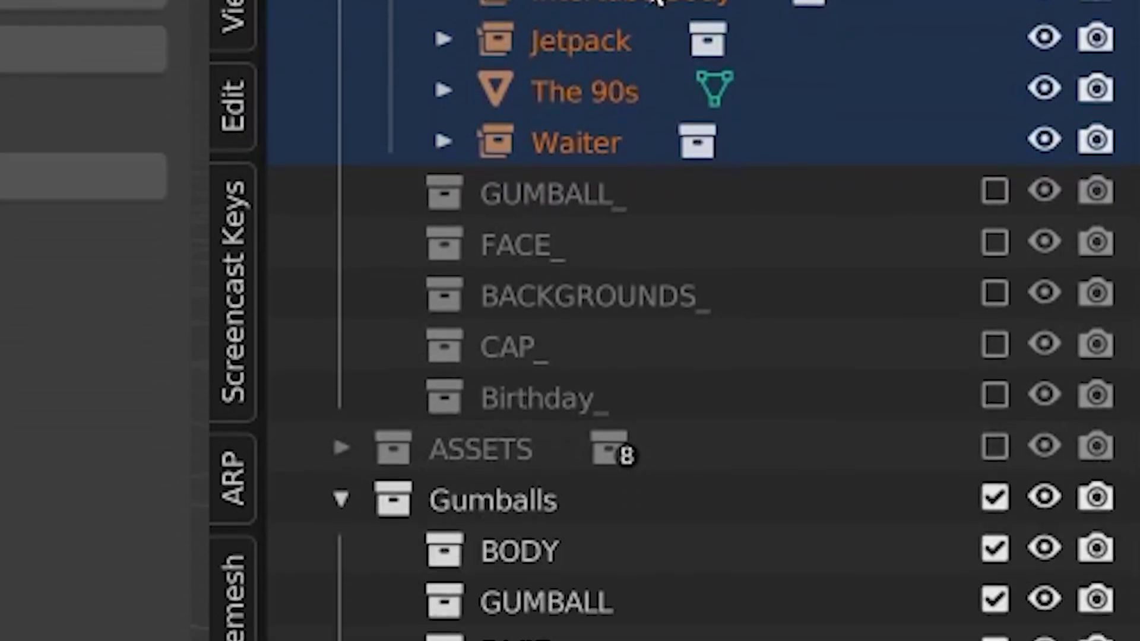
drag(657, 2, 538, 549)
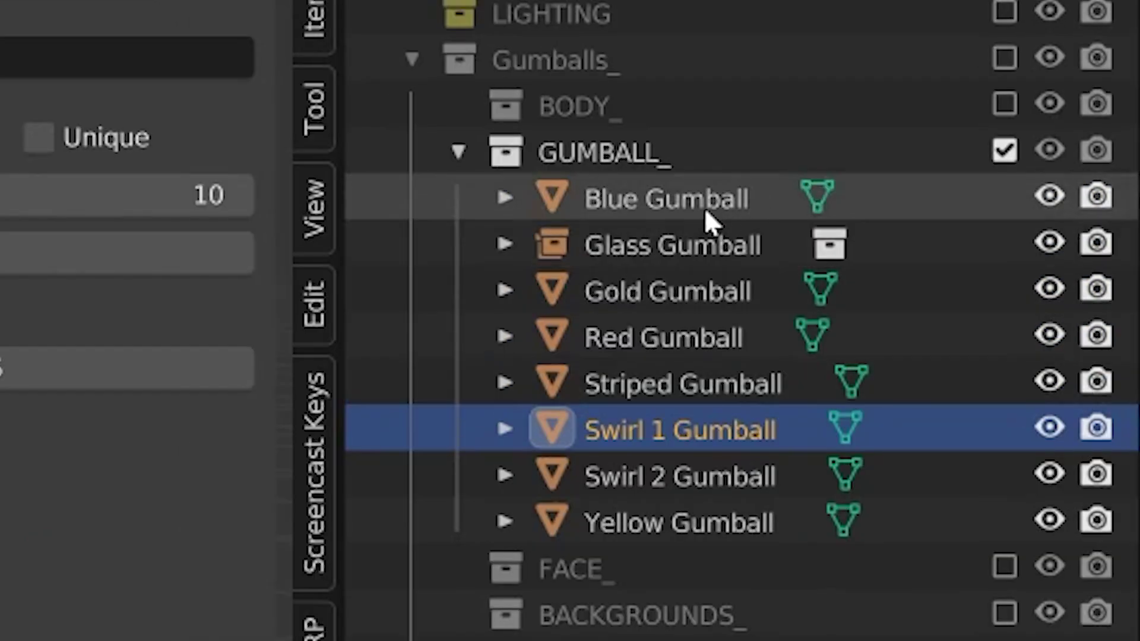
Step: Move the gumballs into GUMBALL and the faces into FACE, then collapse HAT
click(704, 208)
shift+click(662, 523)
drag(683, 206, 888, 509)
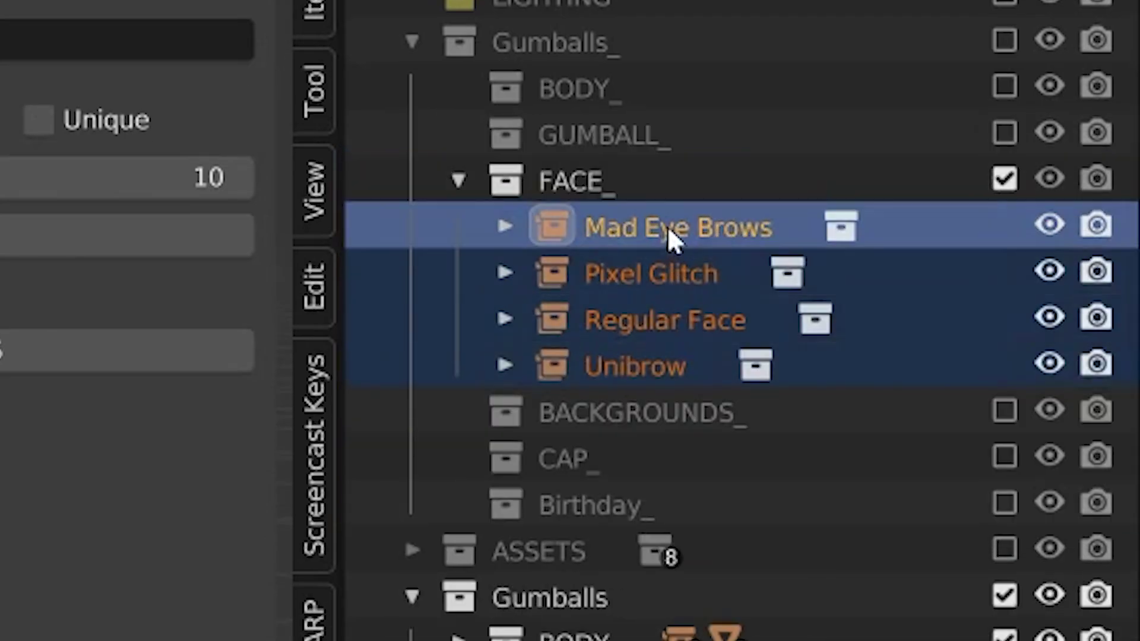
drag(667, 225, 754, 549)
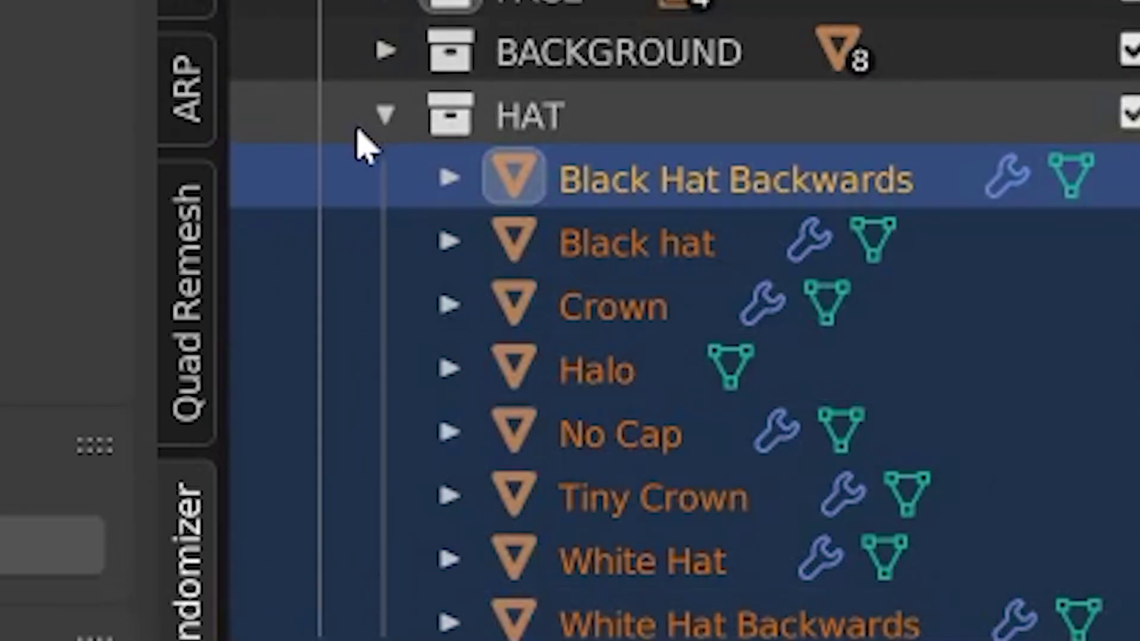
click(386, 116)
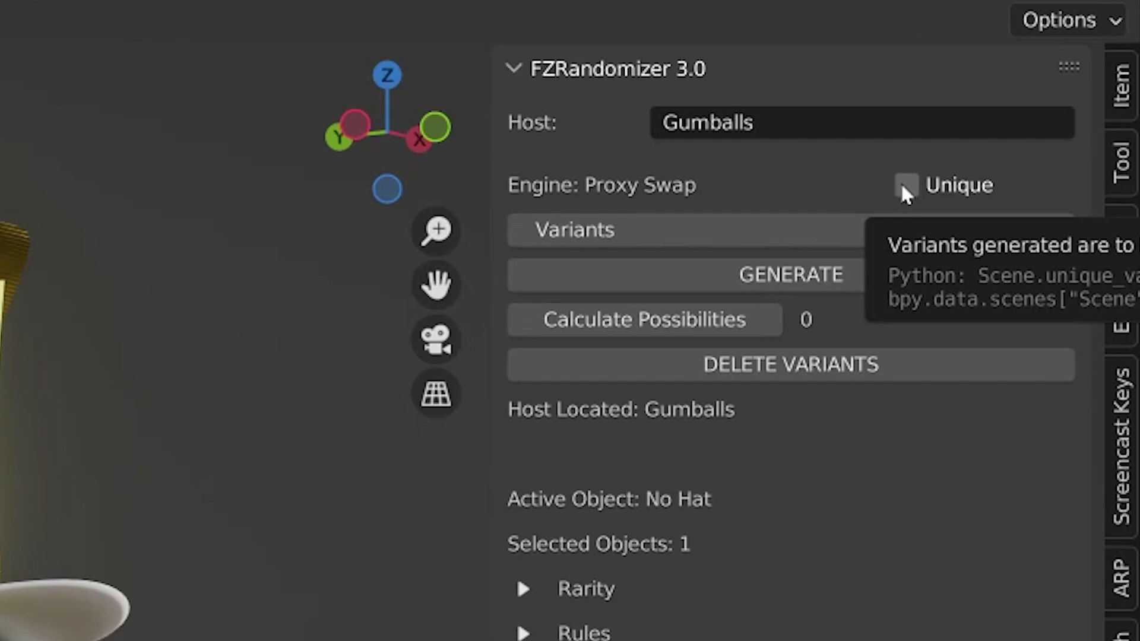
Step: Enable Unique and calculate possibilities, yielding 10240 combinations
click(904, 186)
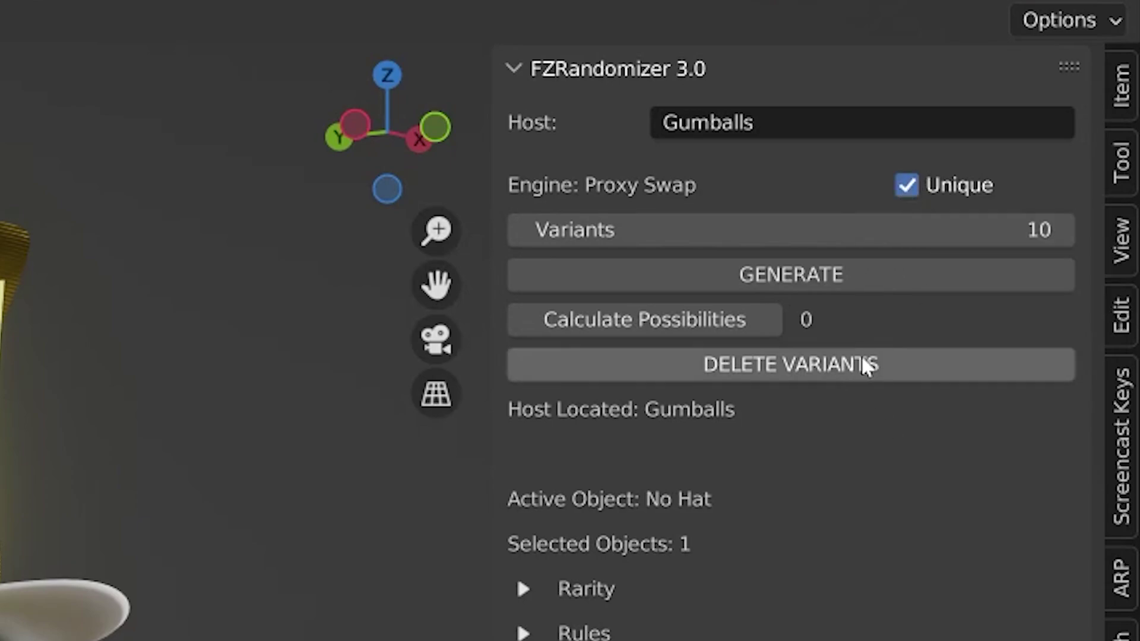
click(681, 327)
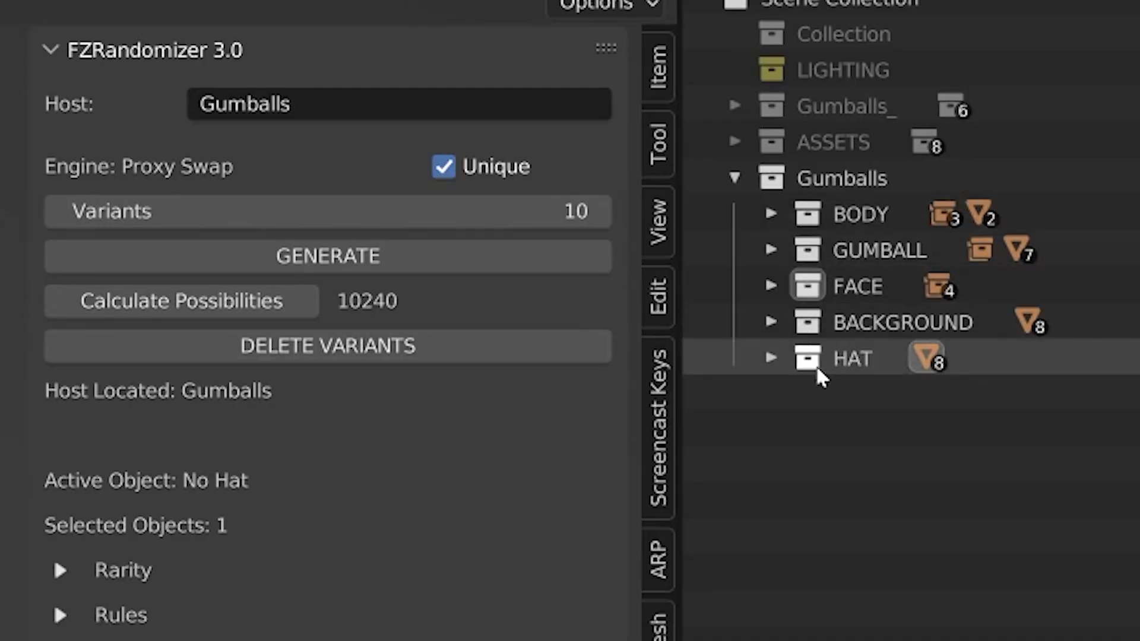
Step: Expand the BODY and GUMBALL collections under Gumballs to list their items, then expand them again
click(771, 214)
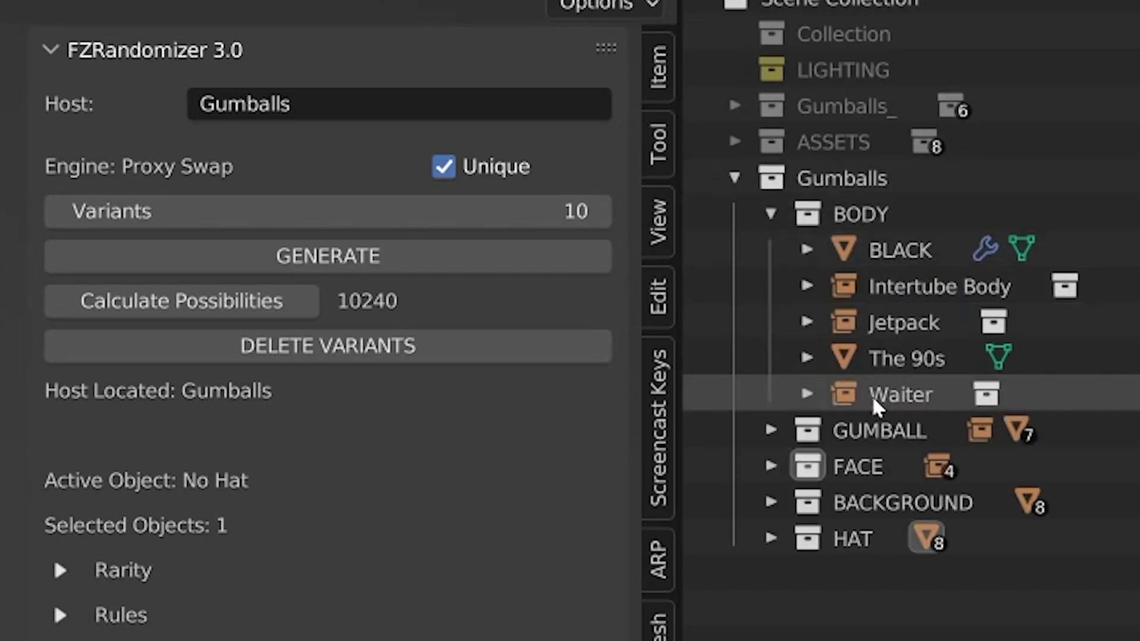
click(772, 431)
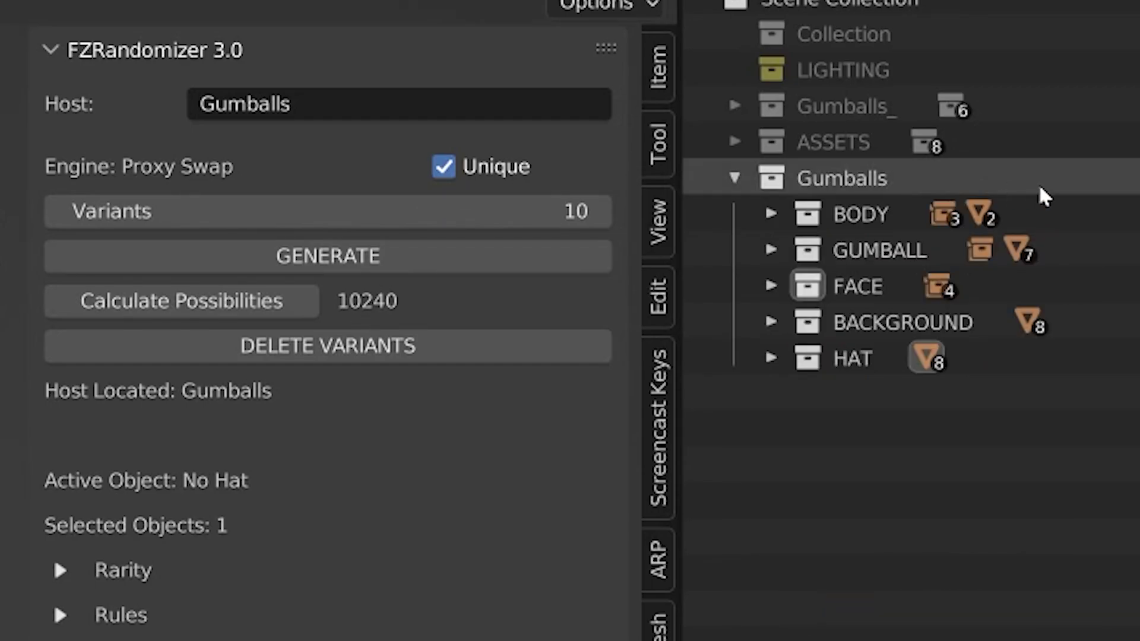
click(772, 214)
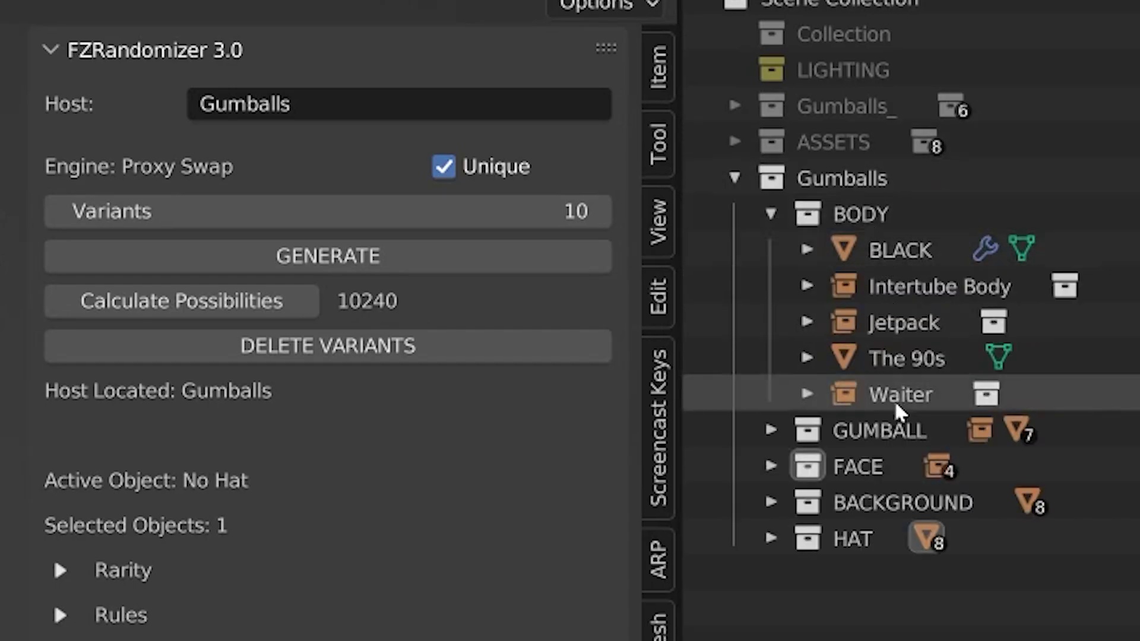
click(772, 431)
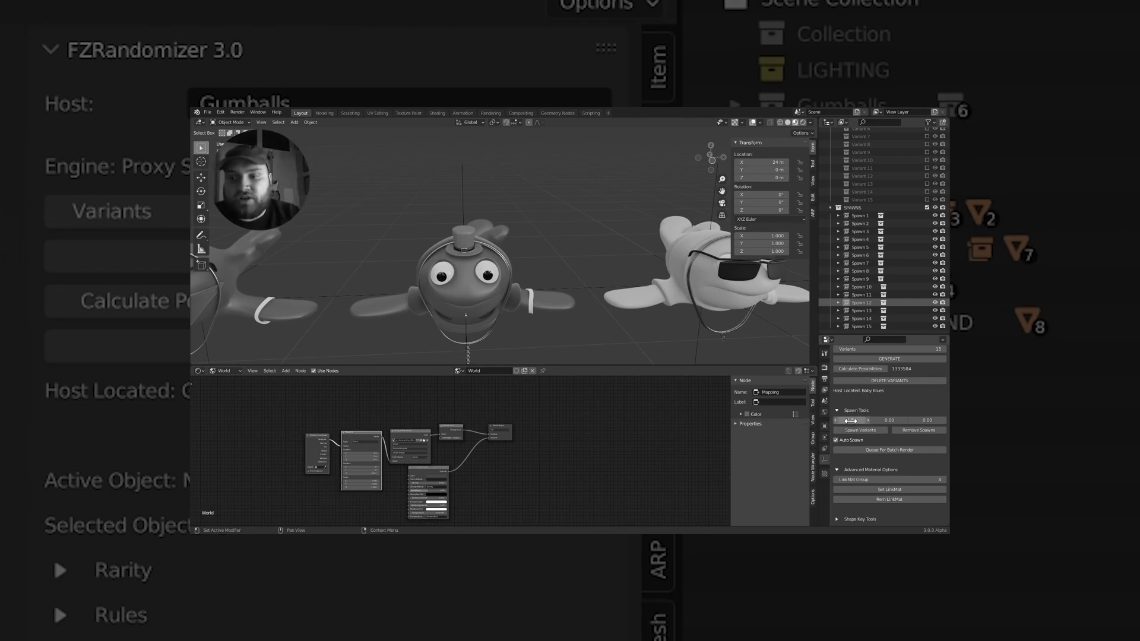
drag(851, 420, 825, 420)
scroll(593, 311, down, 5)
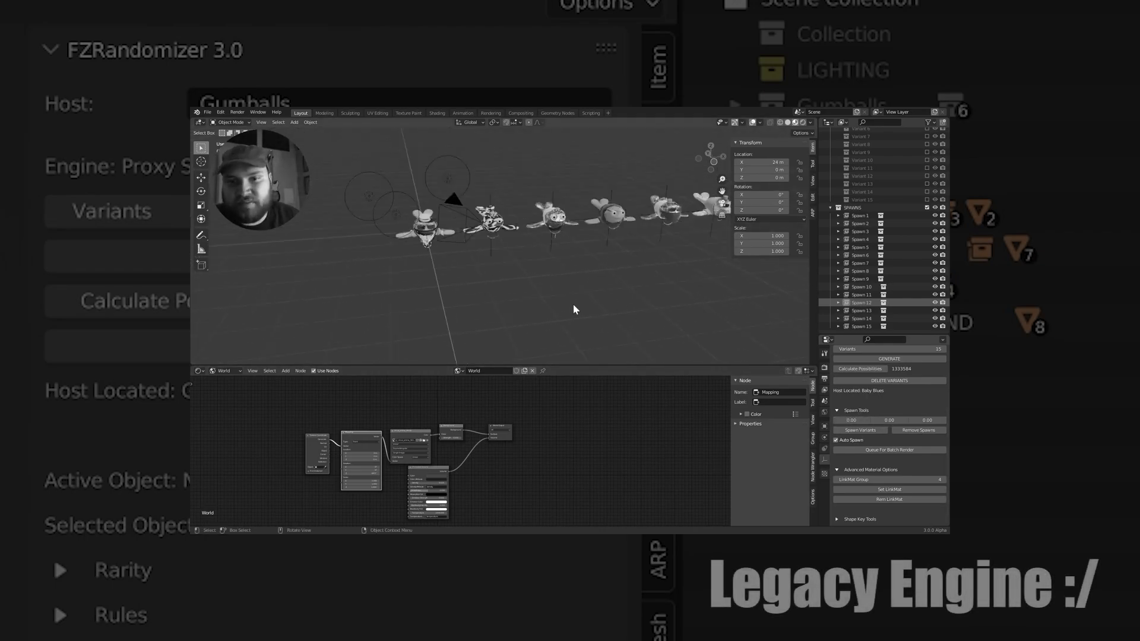
click(918, 430)
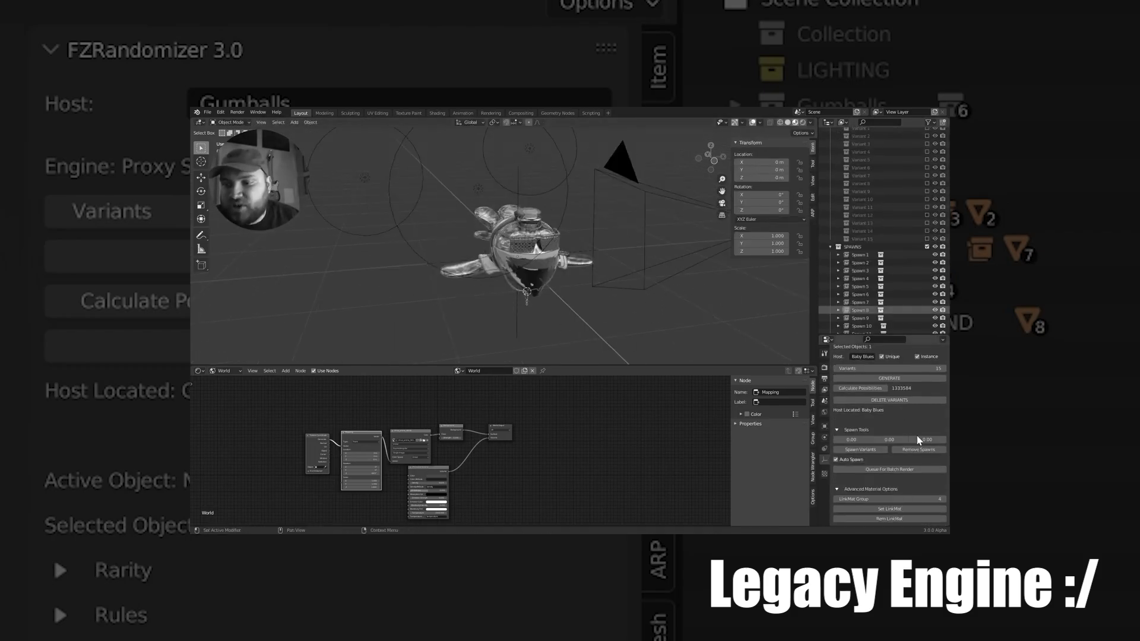
scroll(919, 440, down, 2)
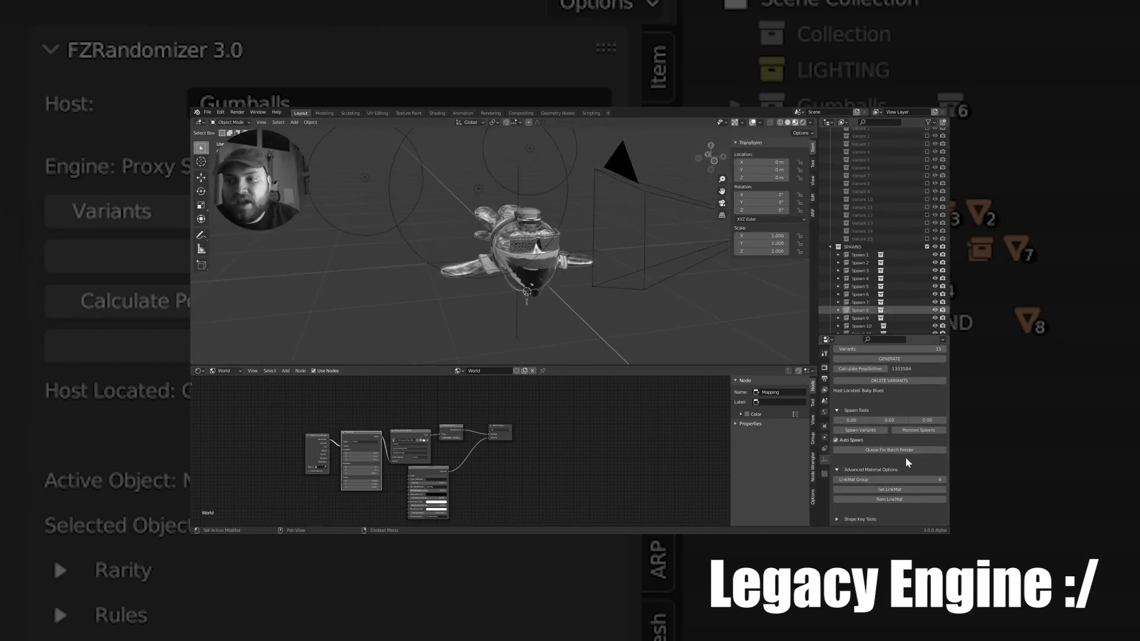
scroll(865, 323, down, 3)
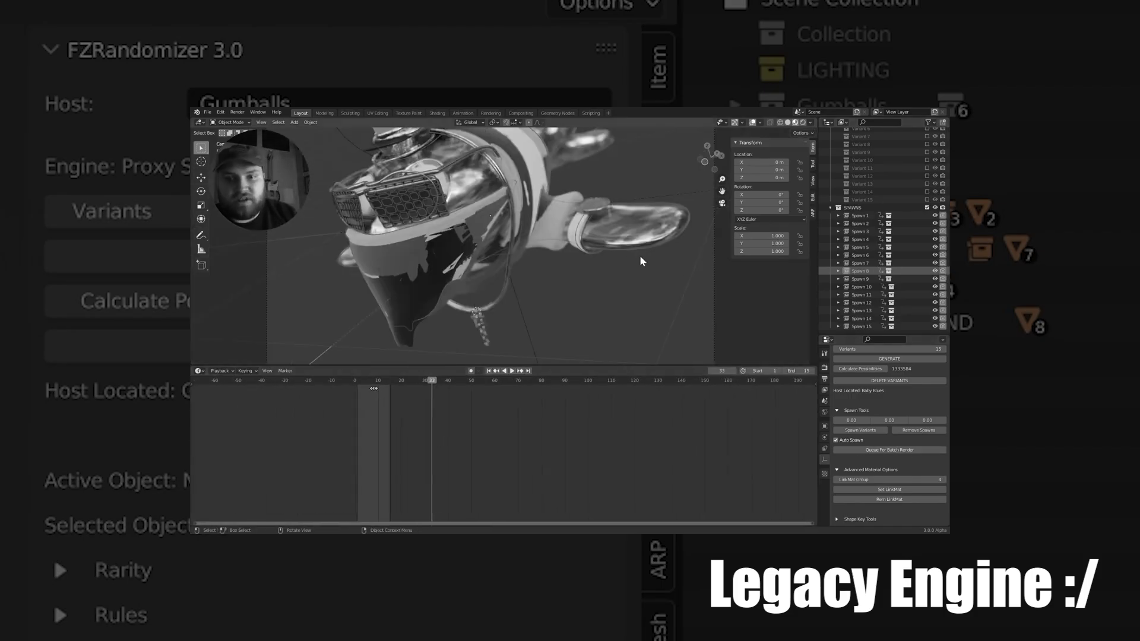
scroll(641, 261, down, 5)
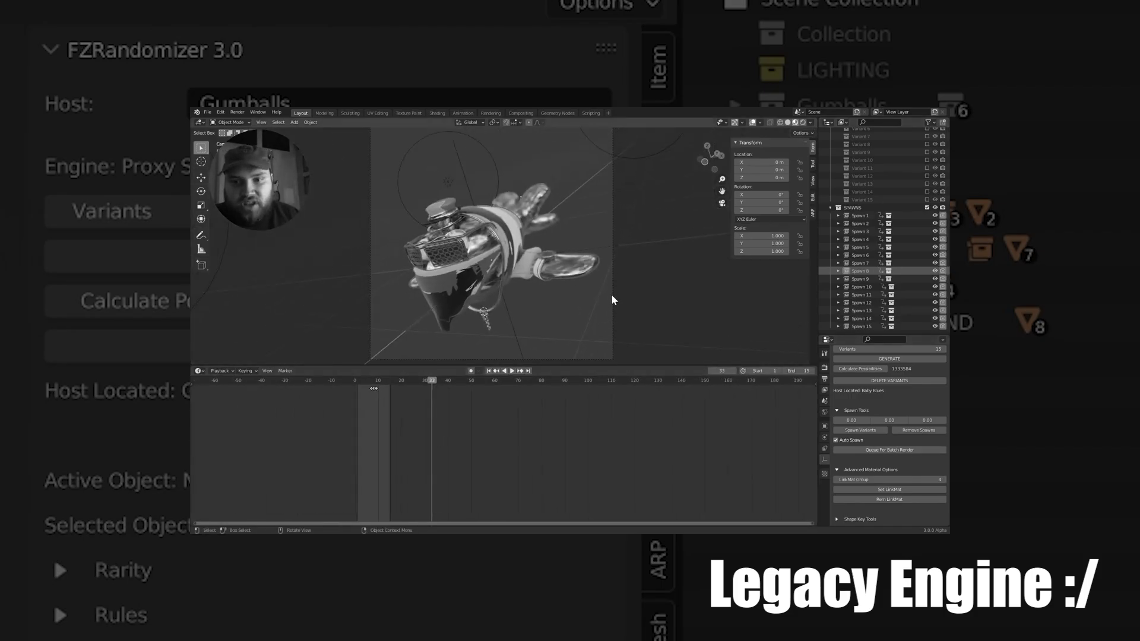
Step: Render the legacy scene's current frame with F12 and expand the Legacy Tools subpanel
key(F12)
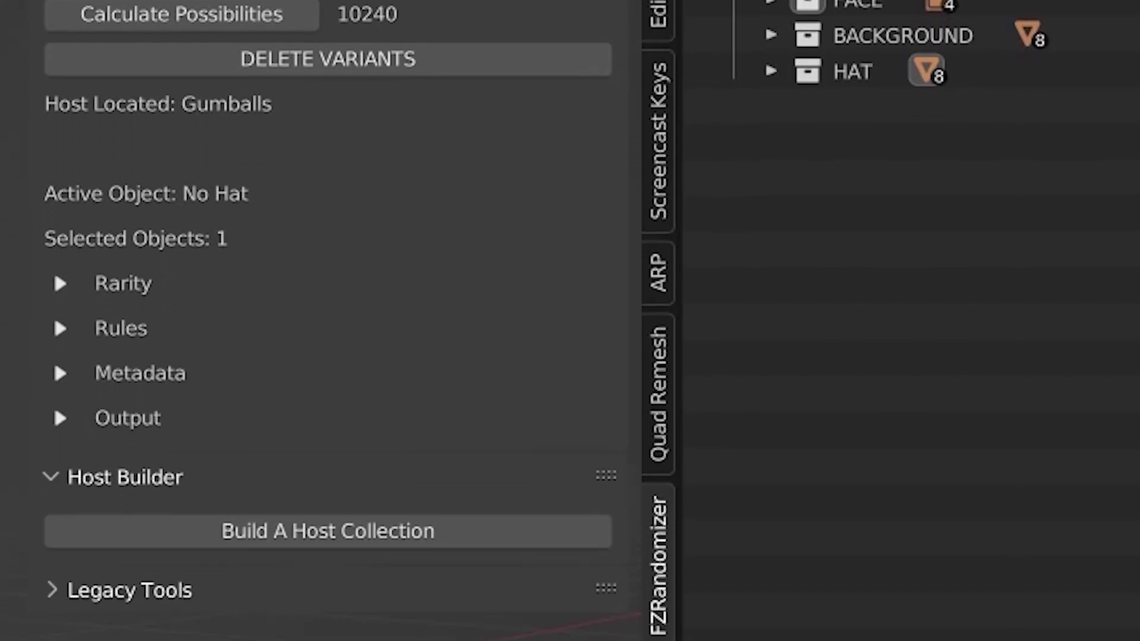
click(54, 588)
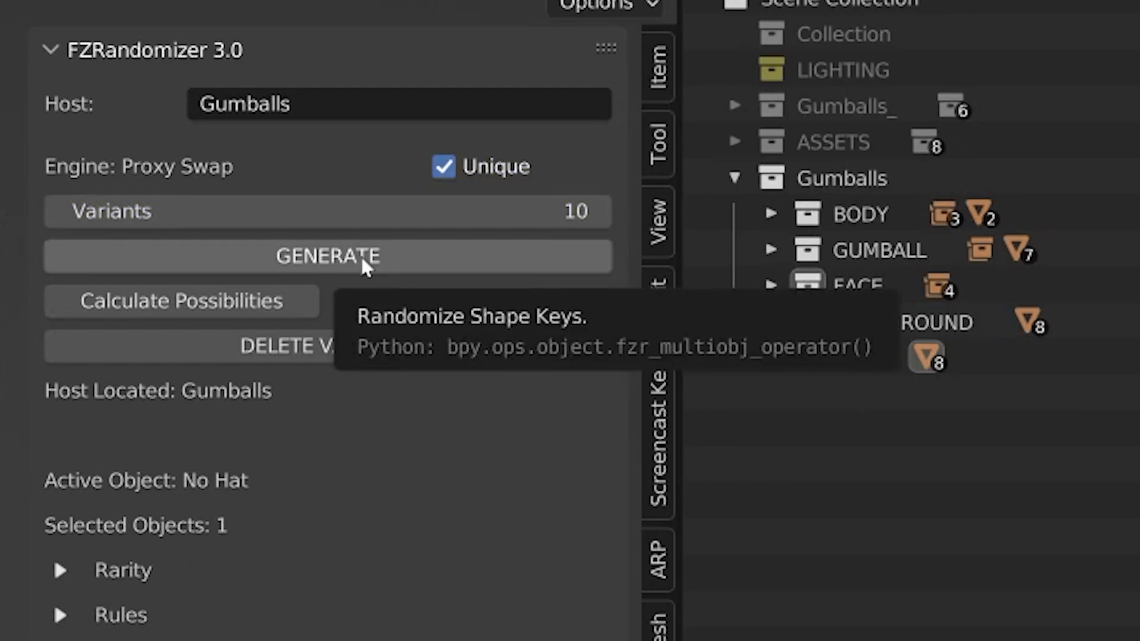
Step: Generate the randomized gumball proxy and view it from a side angle, leaving it at the origin
click(362, 258)
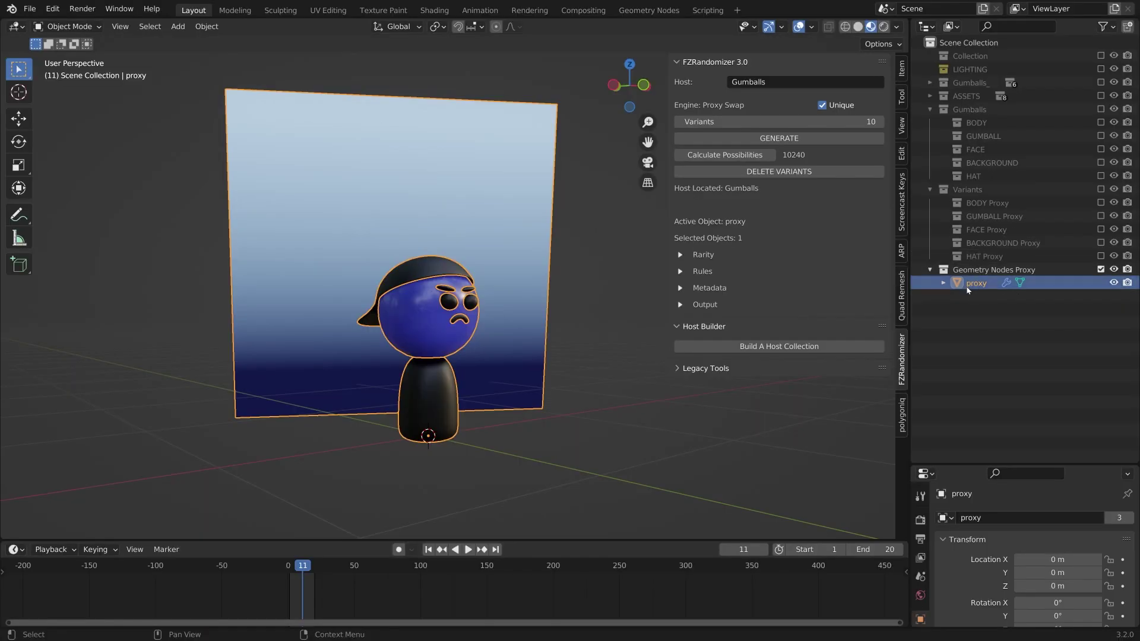
middle_drag(492, 334, 561, 355)
key(g)
right_click(475, 320)
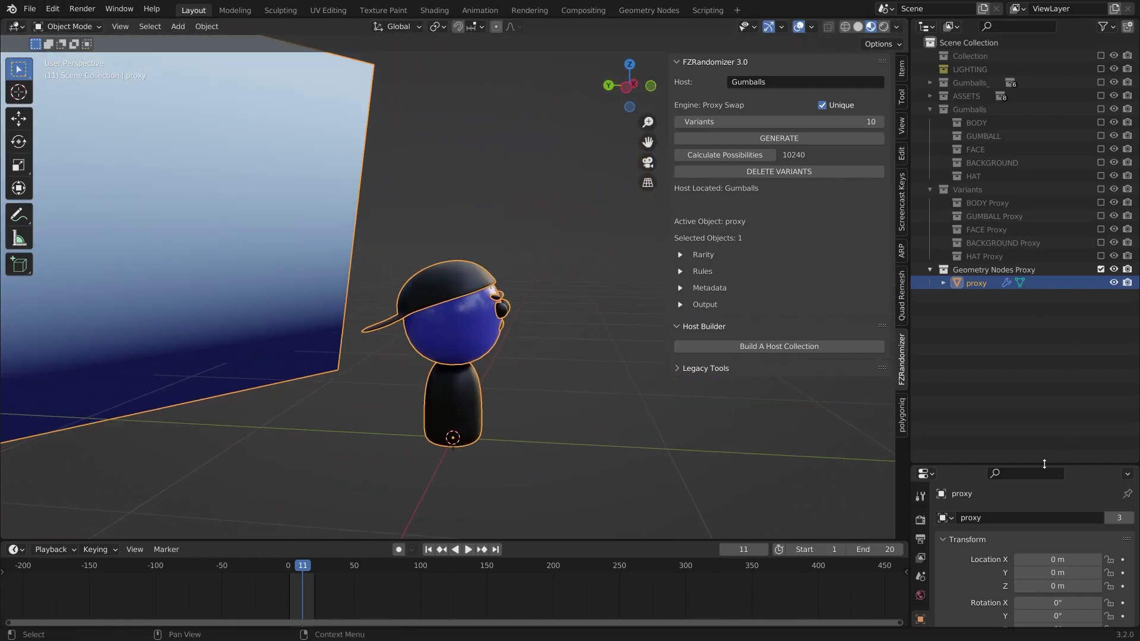
Step: Show the proxy's FZRandomizer modifier and step frames back and forth through its variants
drag(1002, 463, 1001, 169)
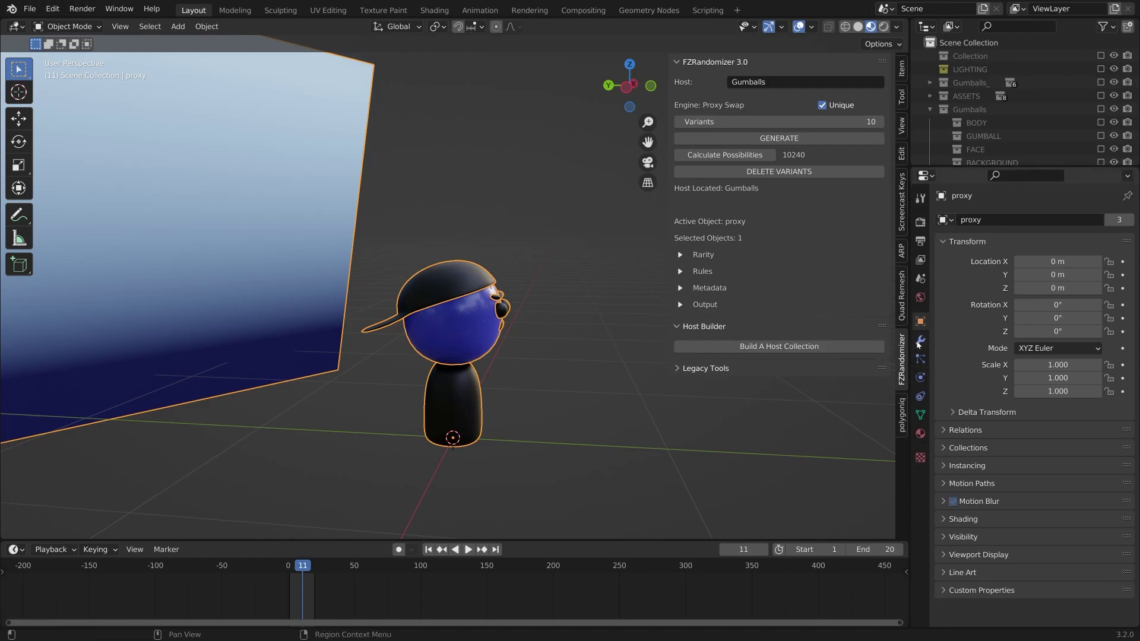
click(920, 340)
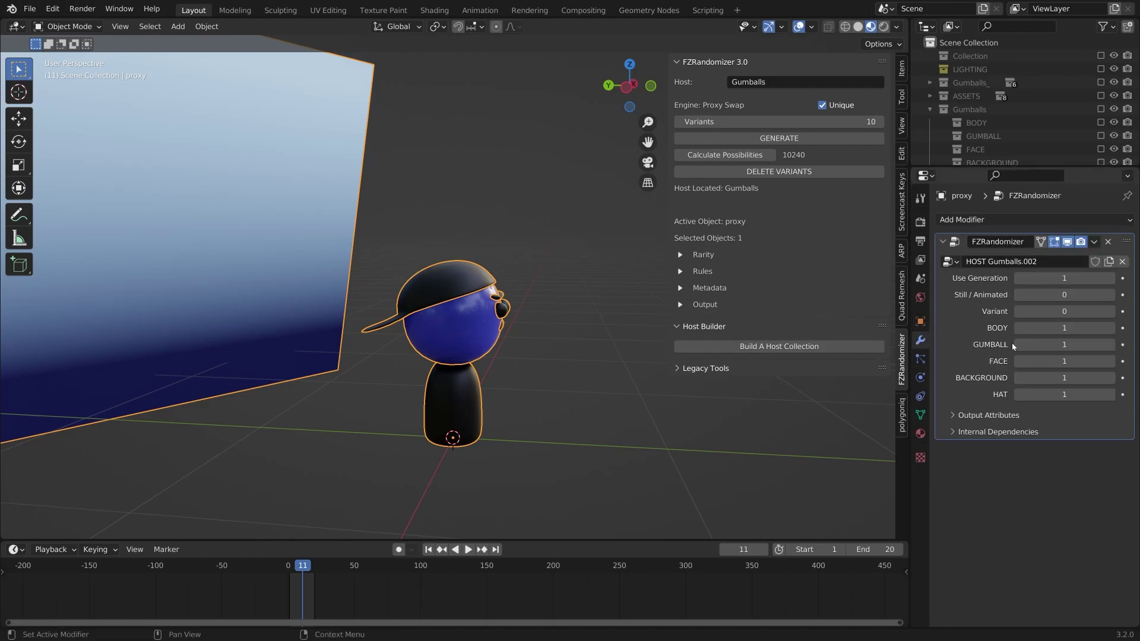
key(Left)
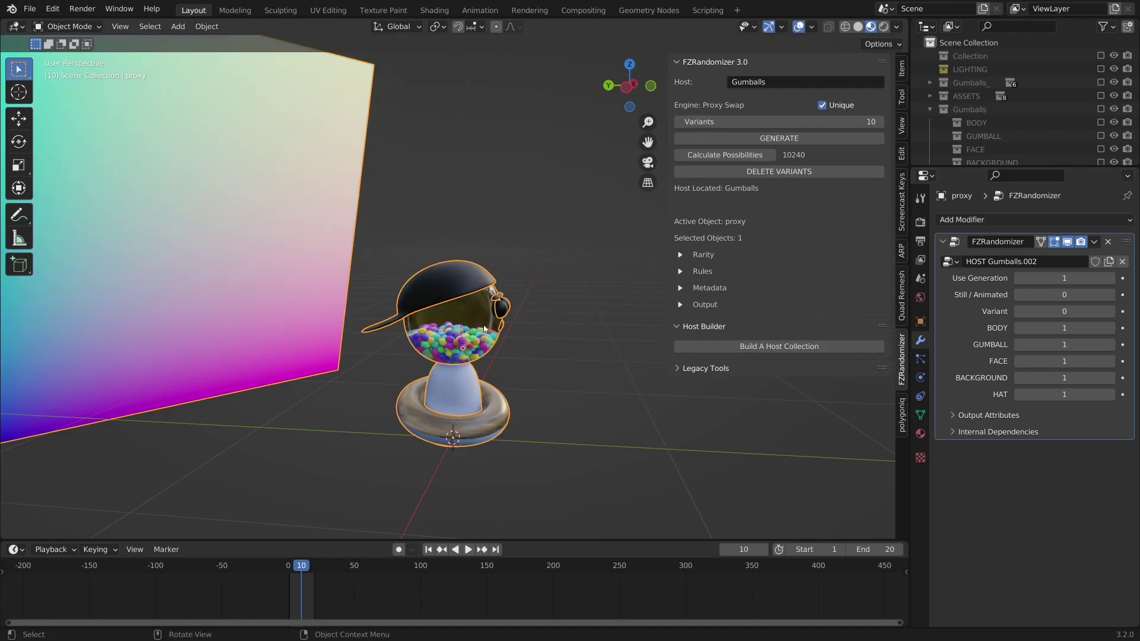
key(Left)
key(Left)
key(Left)
key(Left)
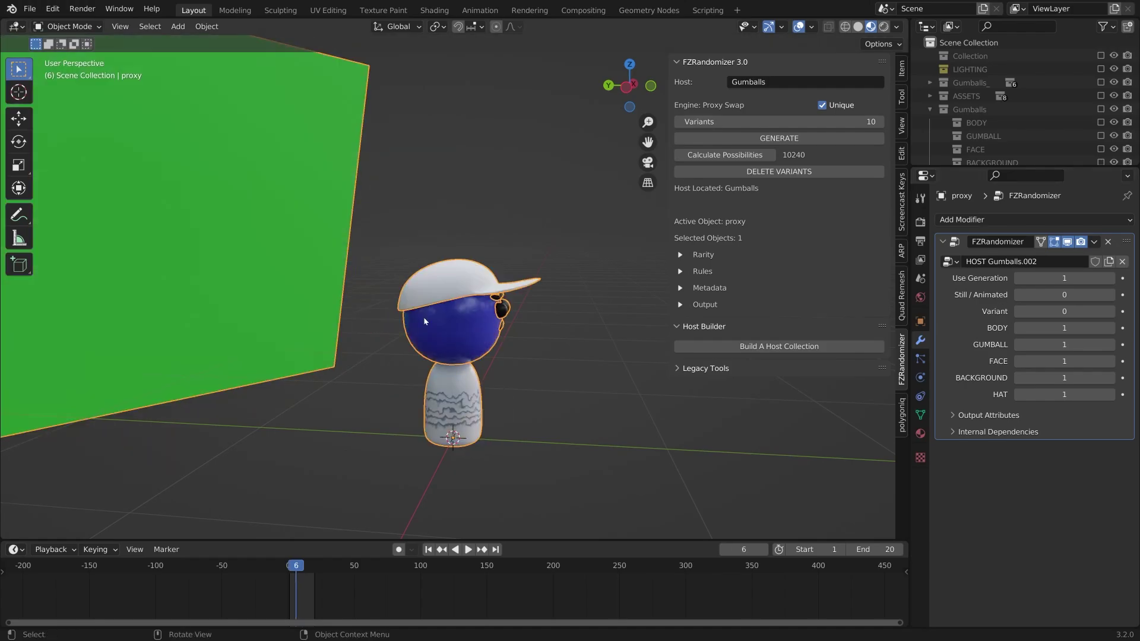
middle_drag(532, 393, 441, 384)
key(Right)
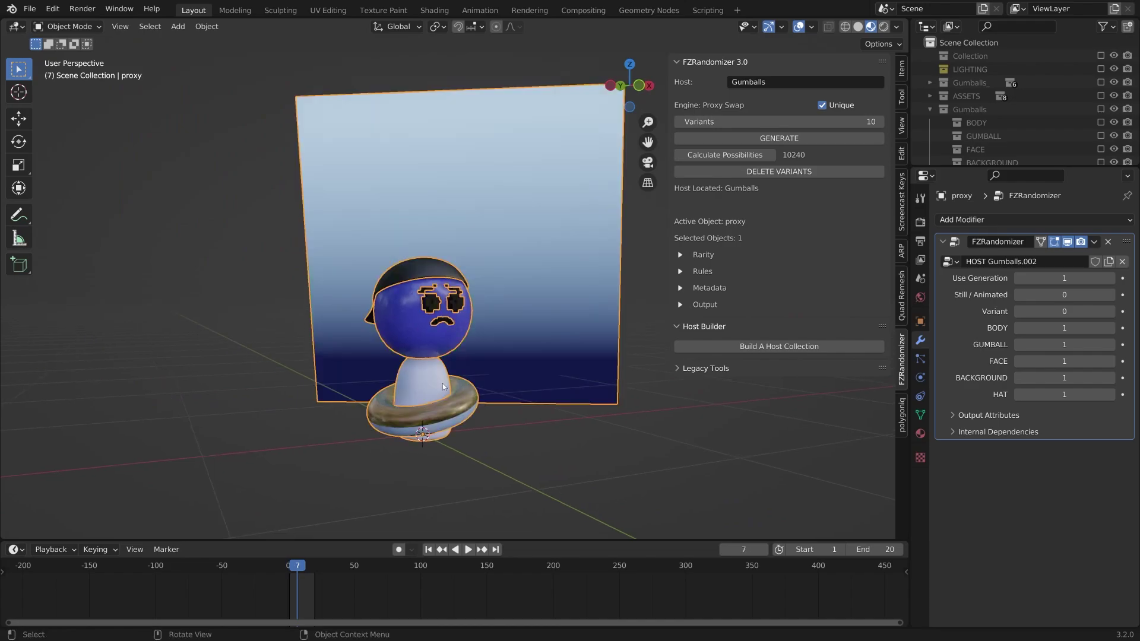
key(Right)
key(Right)
key(Right)
key(Right)
key(Right)
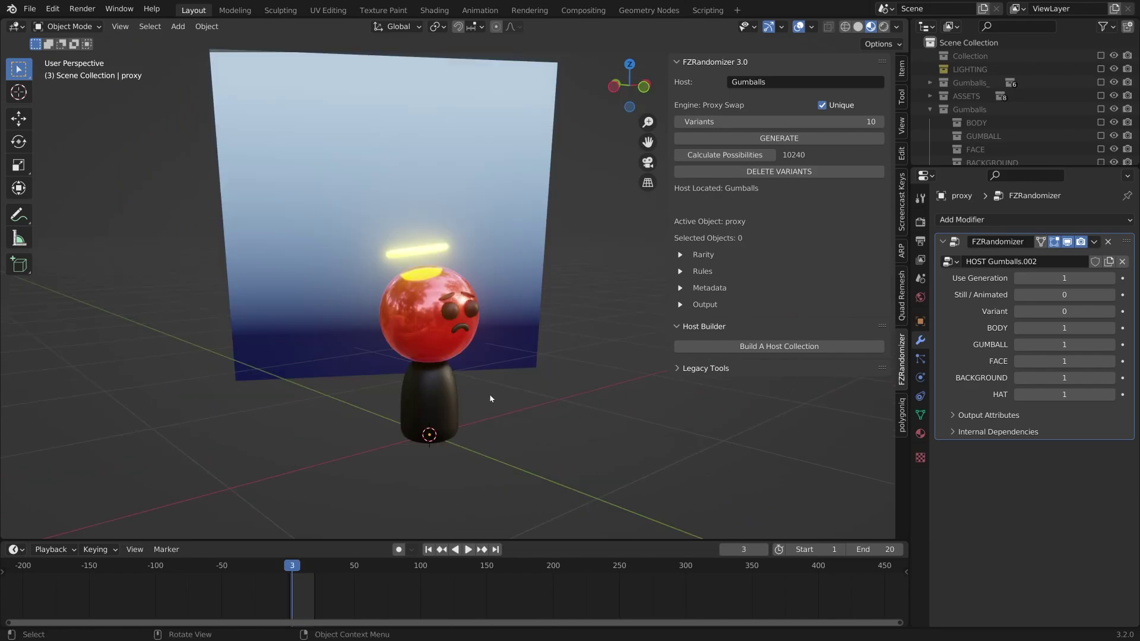
Step: With Use Generation at 0, set BODY to 4, advance GUMBALL, FACE and BACKGROUND, then restore Use Generation to 1
click(1020, 281)
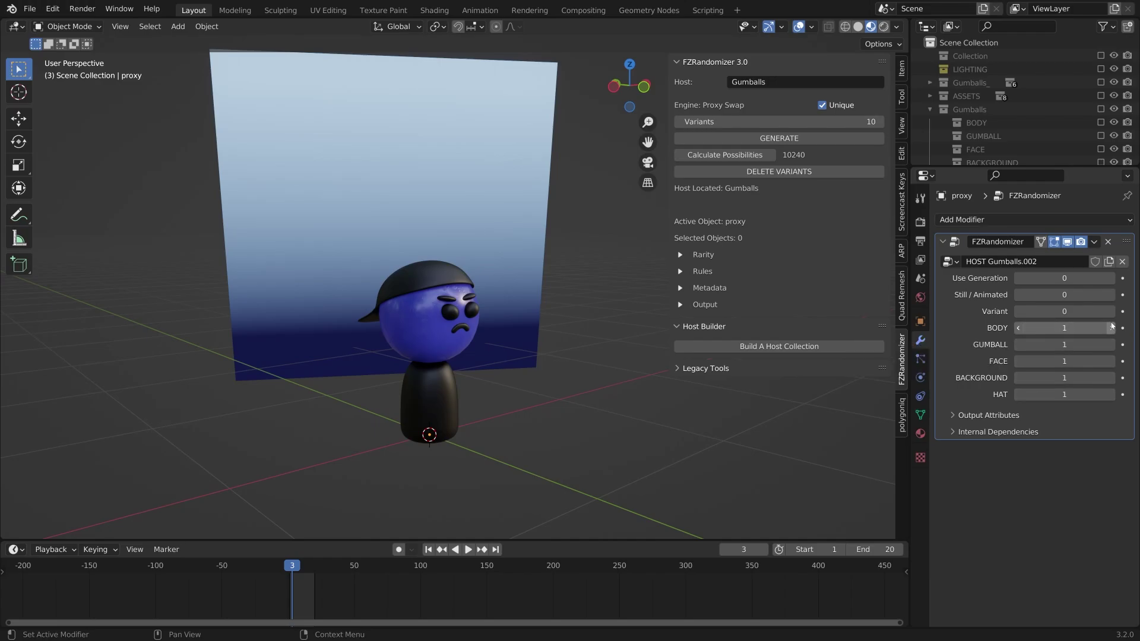
click(1112, 328)
click(1113, 327)
click(1112, 328)
click(1112, 344)
click(1113, 344)
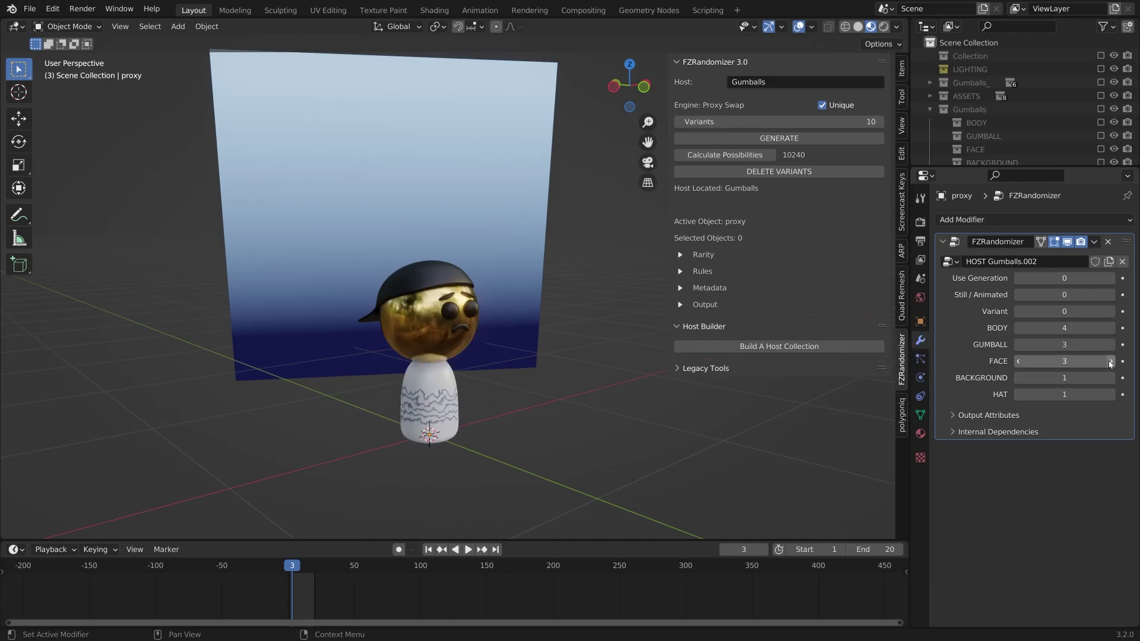
click(1112, 361)
click(1112, 361)
click(1111, 361)
click(1112, 378)
click(1112, 378)
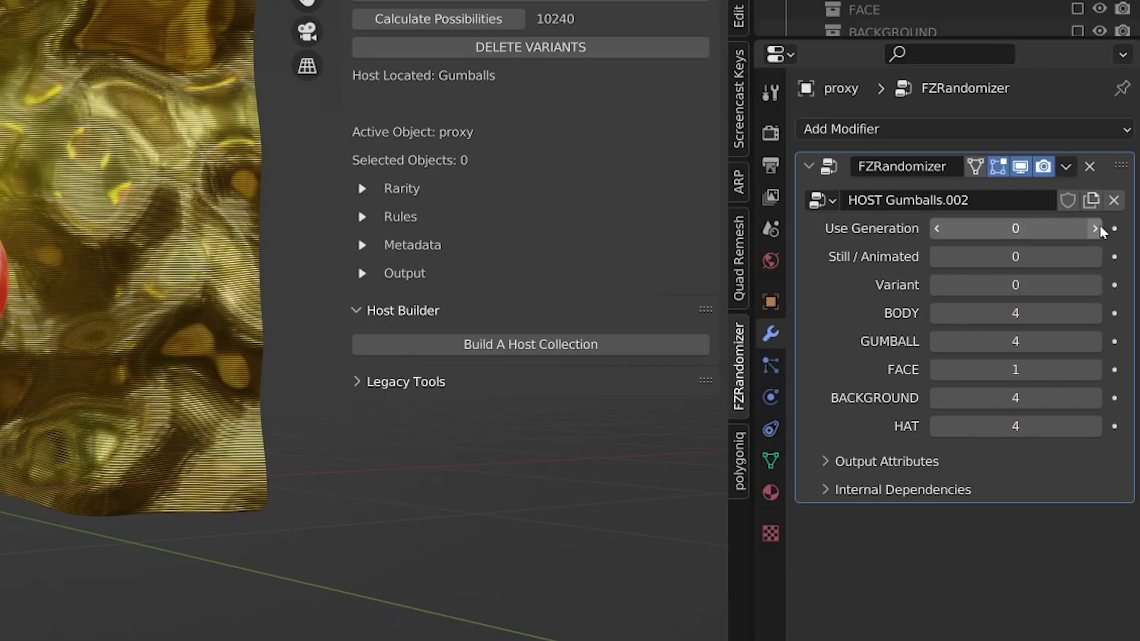
click(1097, 228)
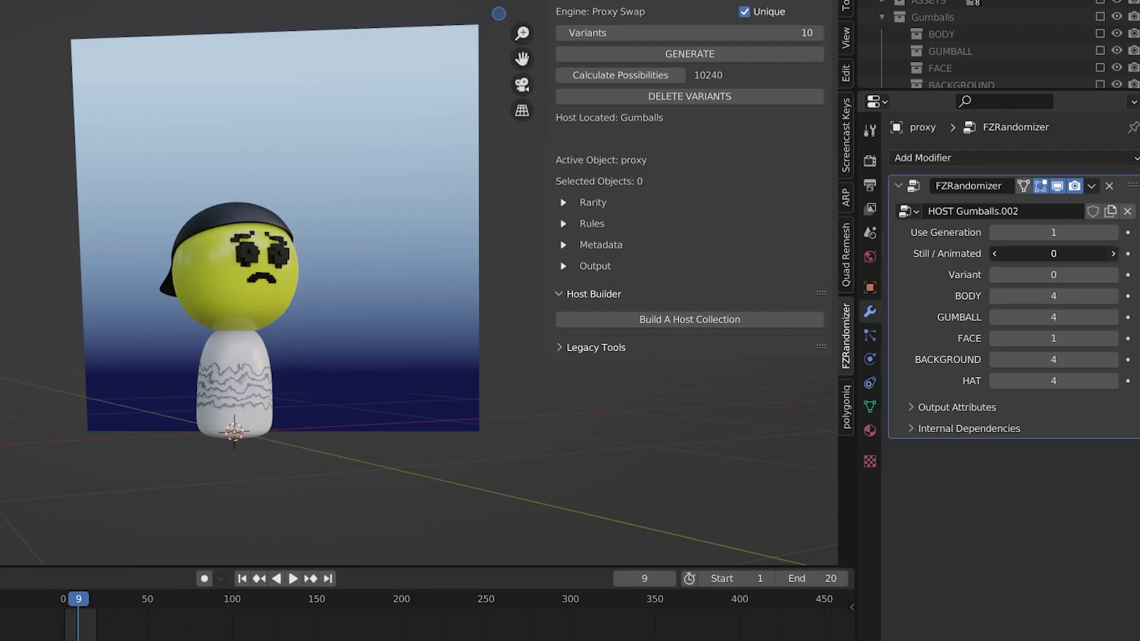
Step: Set Still / Animated to 1 and Variant to 1, then scrub frames and orbit the animated character
click(1115, 254)
click(1114, 275)
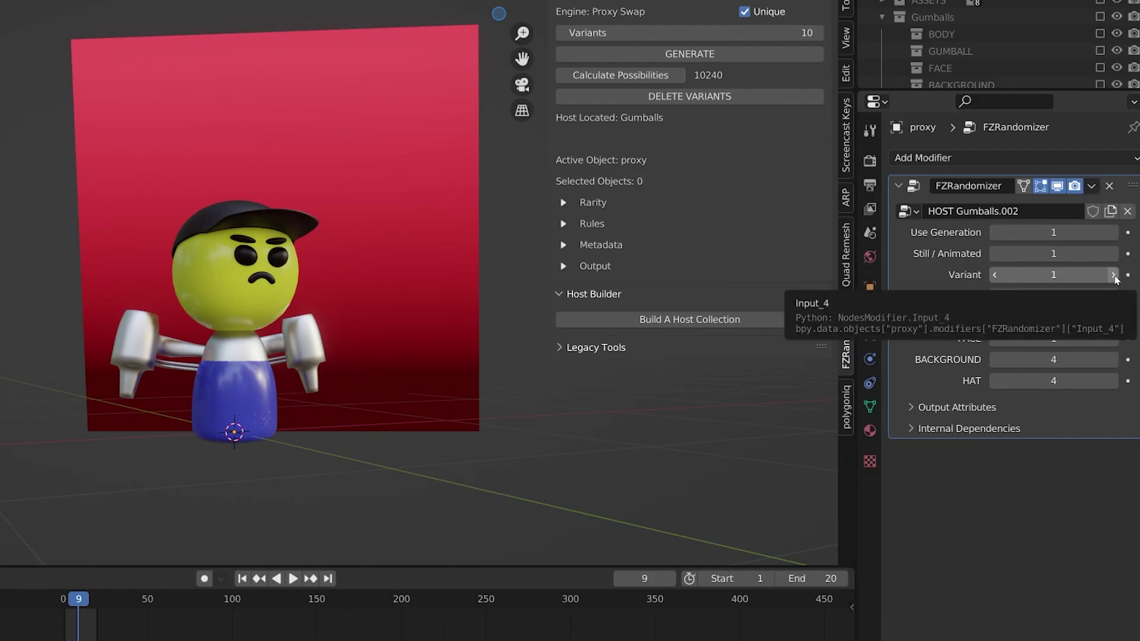
mouse_move(76, 601)
mouse_down()
mouse_move(66, 609)
mouse_move(95, 606)
mouse_up()
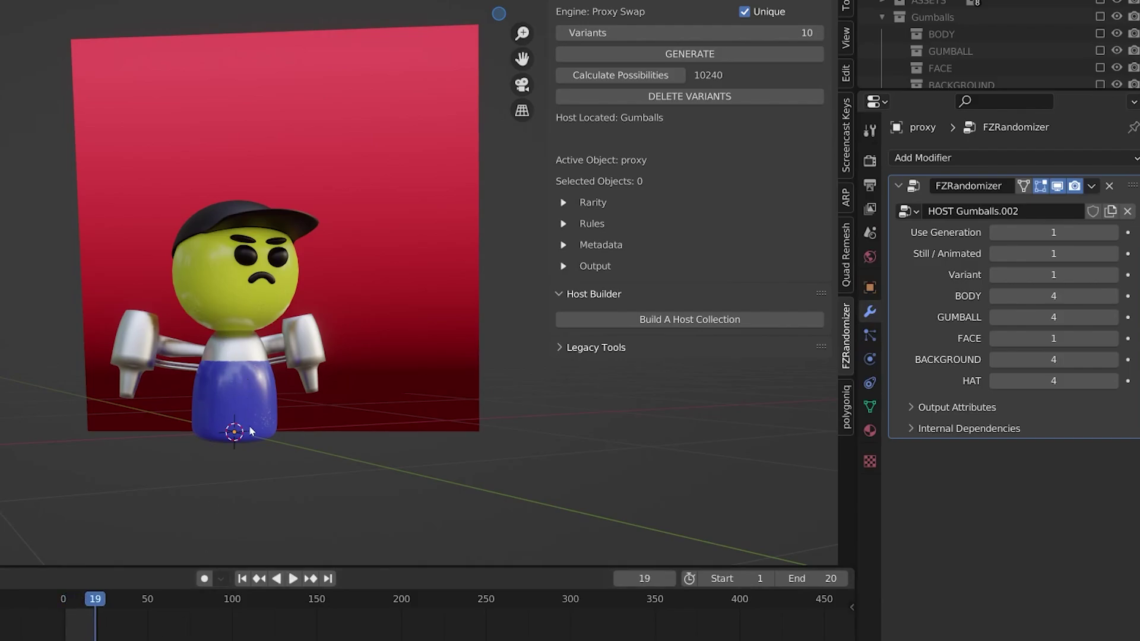
click(254, 407)
middle_drag(254, 406, 279, 434)
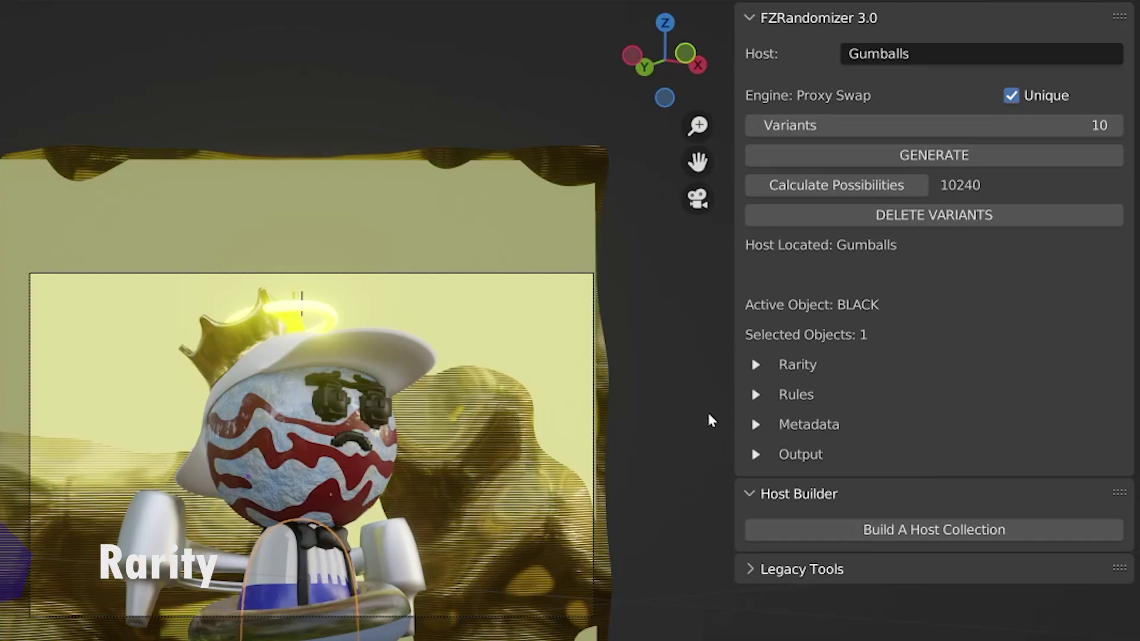
Step: Expand Rarity and check BLACK, Intertube Body, Jetpack, The 90s and Waiter: each 1 ticket, 20% chance
click(756, 364)
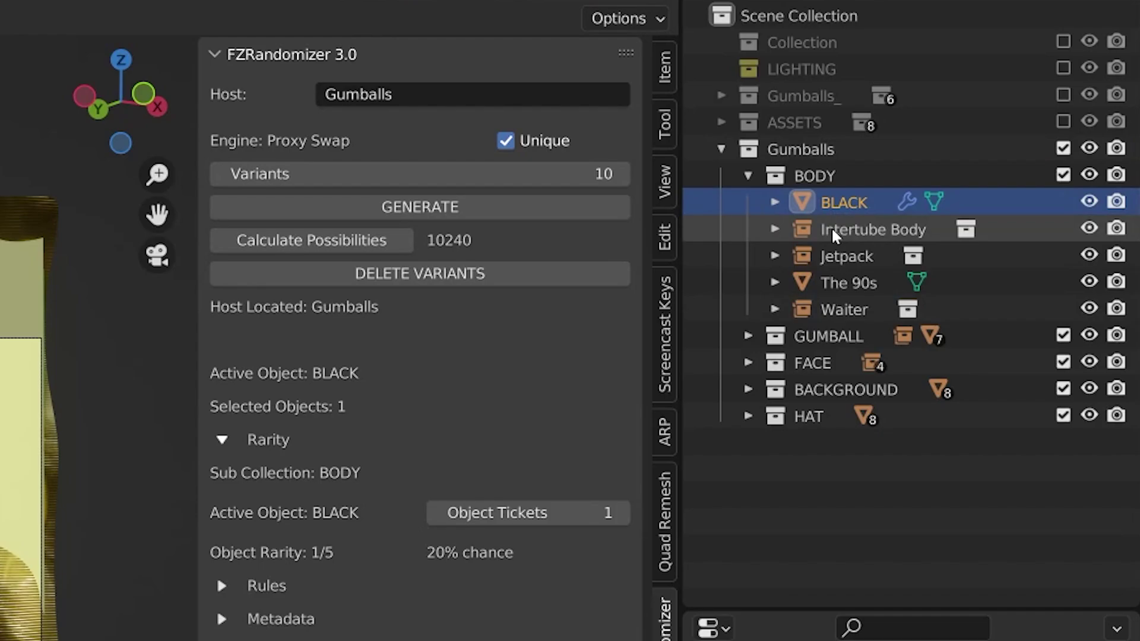
click(836, 235)
click(815, 178)
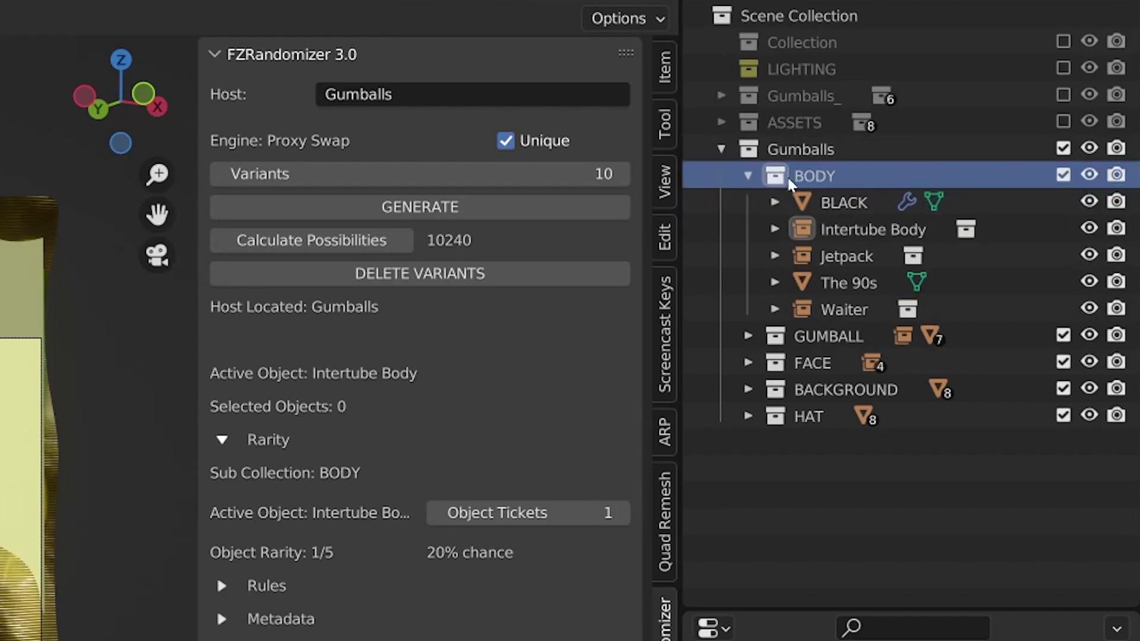
click(846, 205)
click(848, 257)
click(849, 284)
click(850, 310)
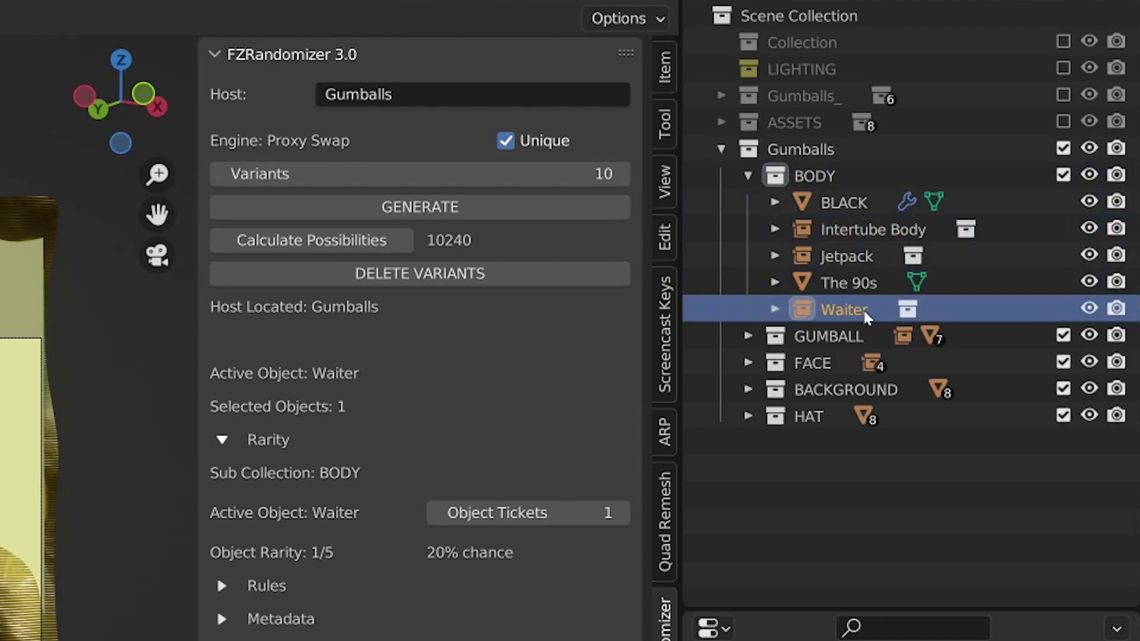
click(859, 202)
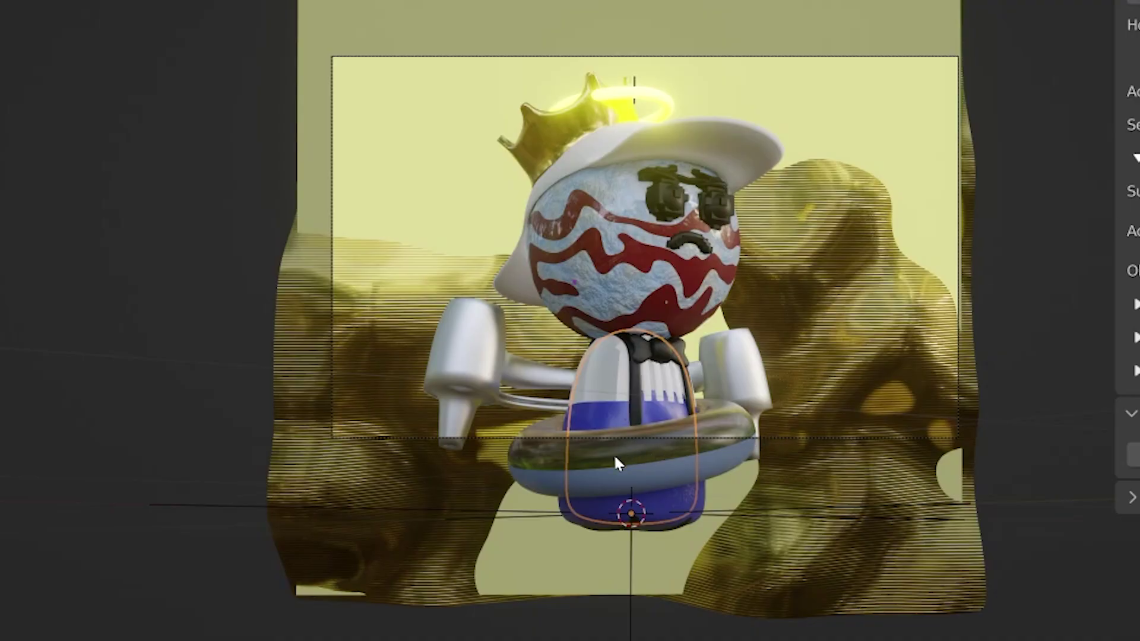
Step: Start moving the BLACK body capsule with G and cancel it, twice, leaving it in place
key(g)
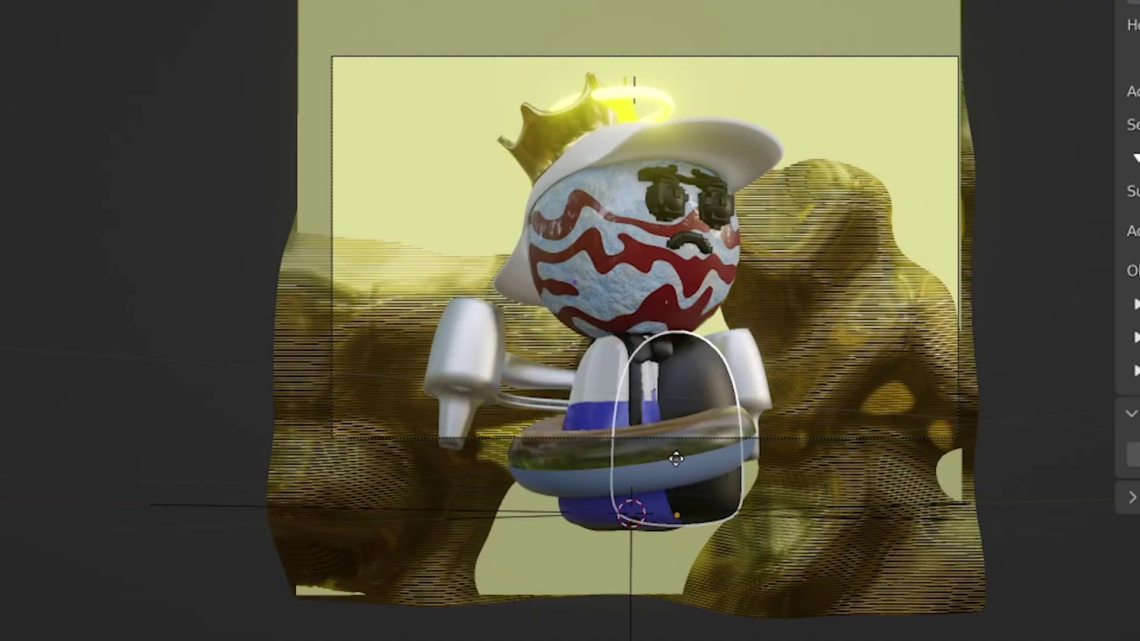
key(Escape)
key(g)
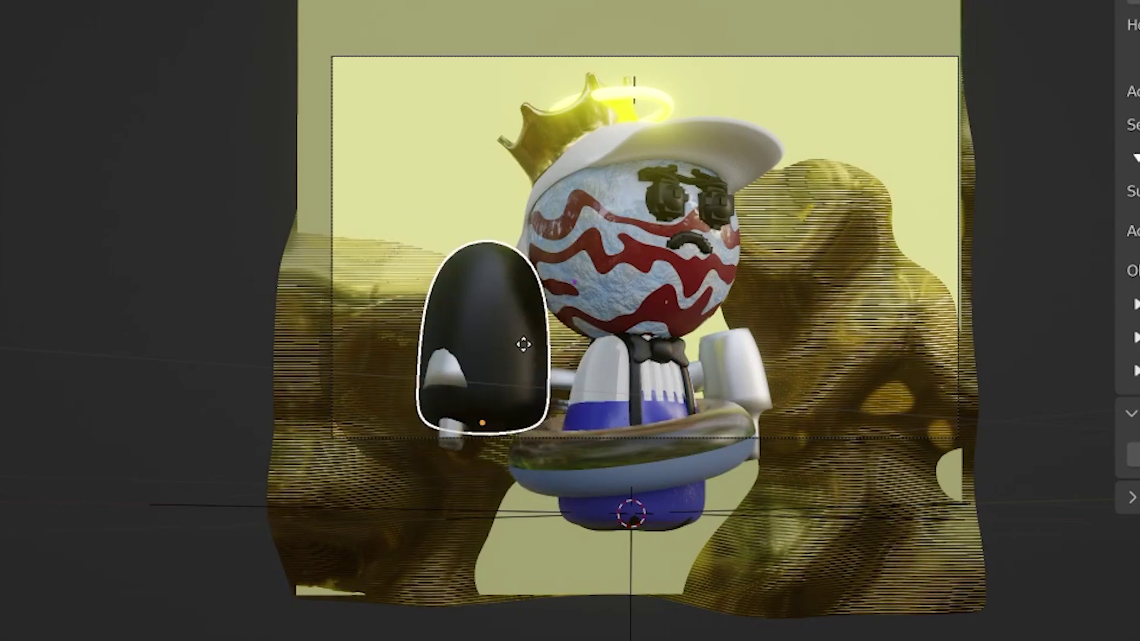
key(Escape)
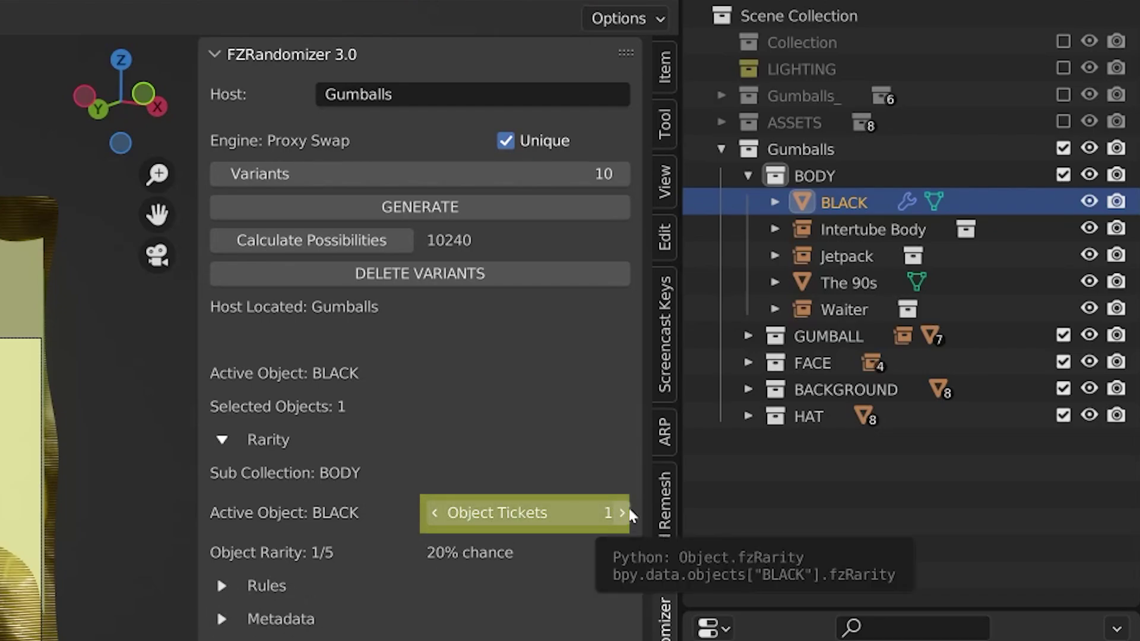
Step: Raise the BLACK body's object tickets up to 10
click(622, 514)
click(623, 513)
click(622, 513)
click(622, 513)
click(622, 513)
click(630, 512)
click(630, 512)
click(630, 512)
click(630, 511)
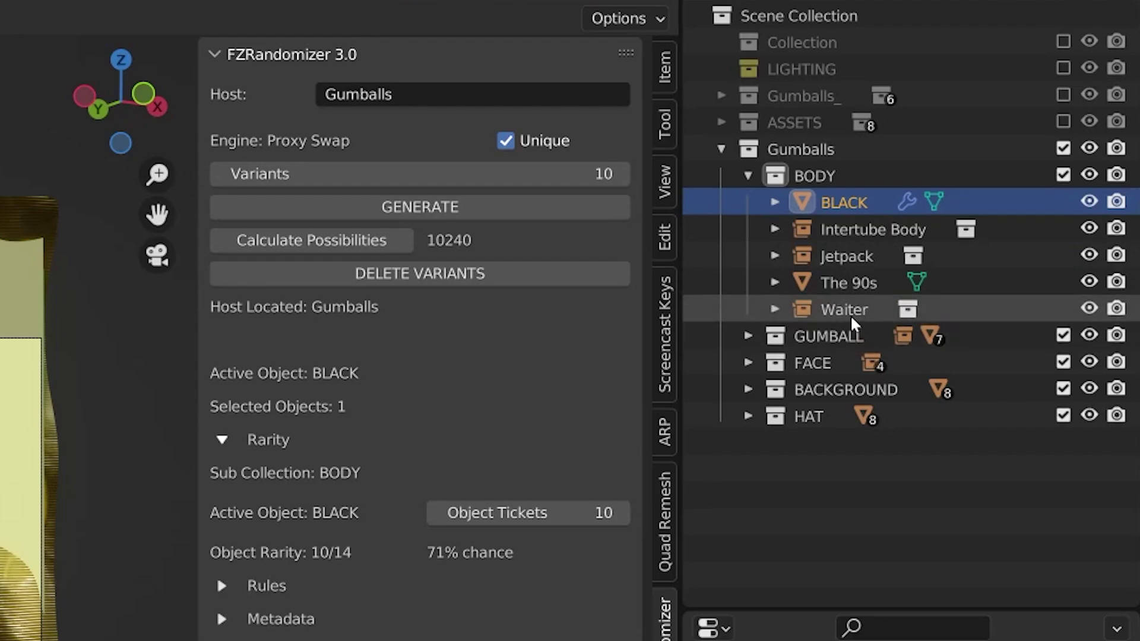
Step: Give the selected body objects 20 object tickets and check Waiter's rarity
click(873, 229)
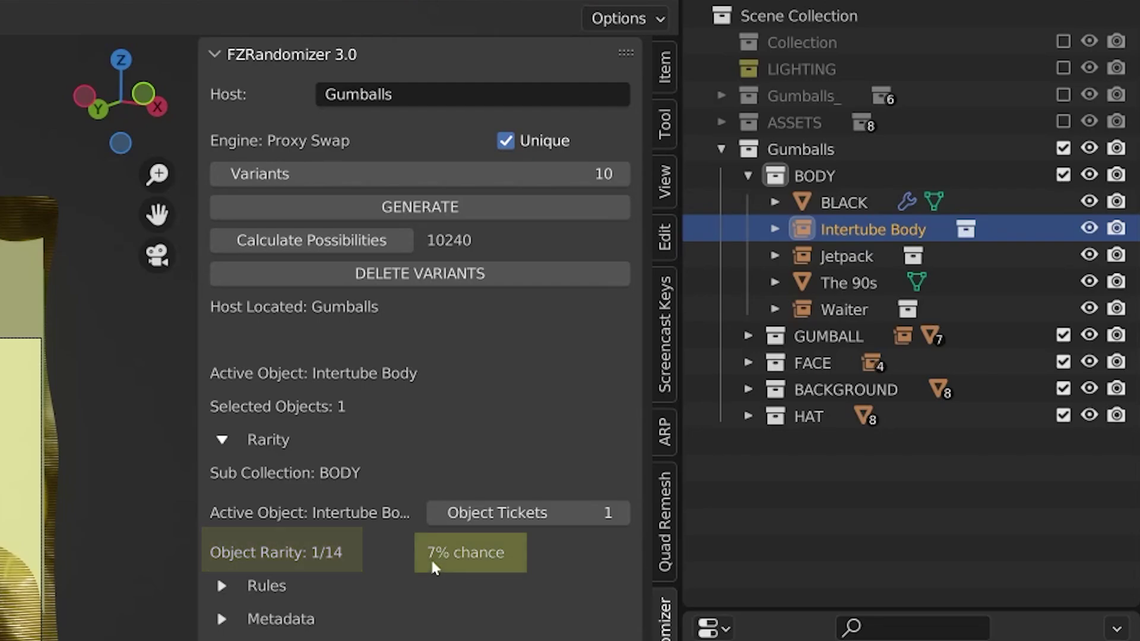
click(533, 512)
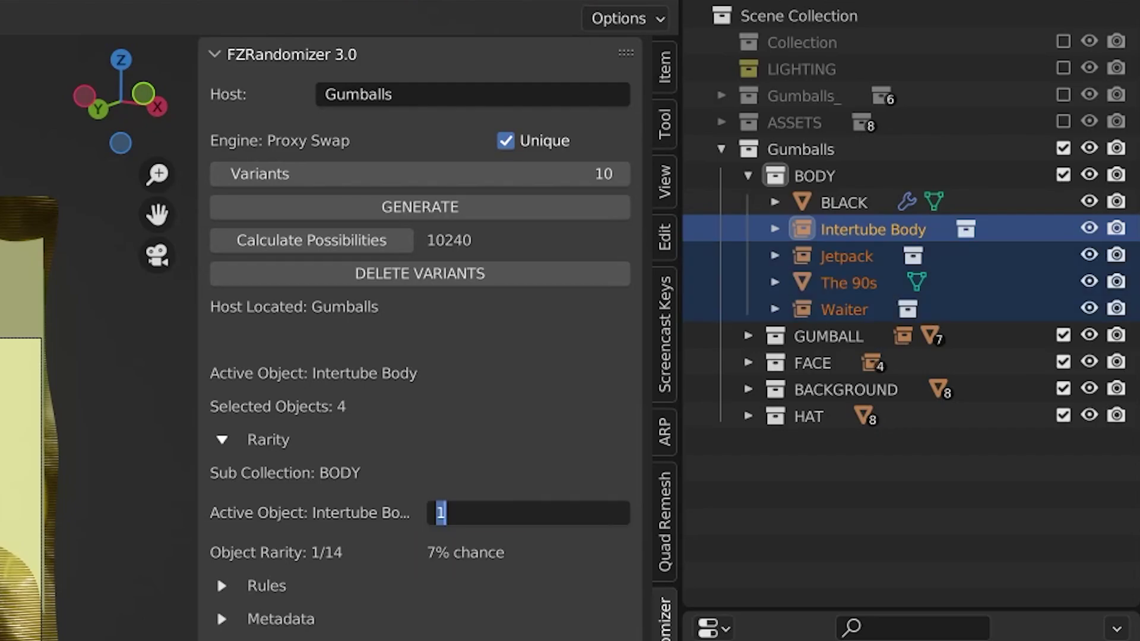
text(20)
key(Return)
key(Down)
key(Down)
key(Down)
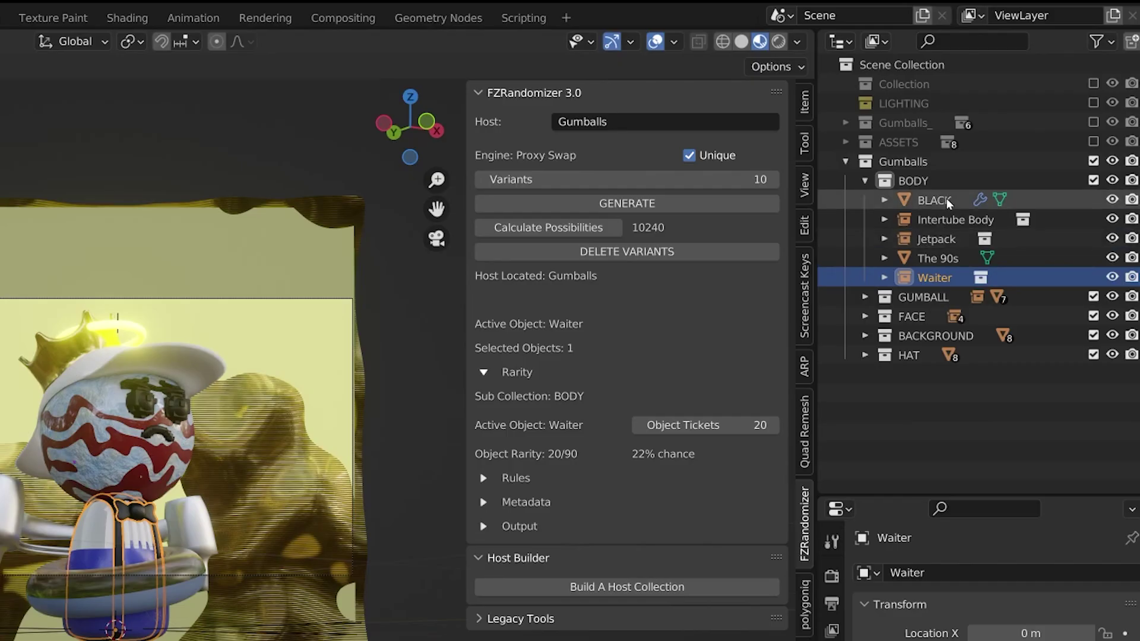
Step: Select BLACK, collapse the BODY collection and generate the gumball variants
click(757, 199)
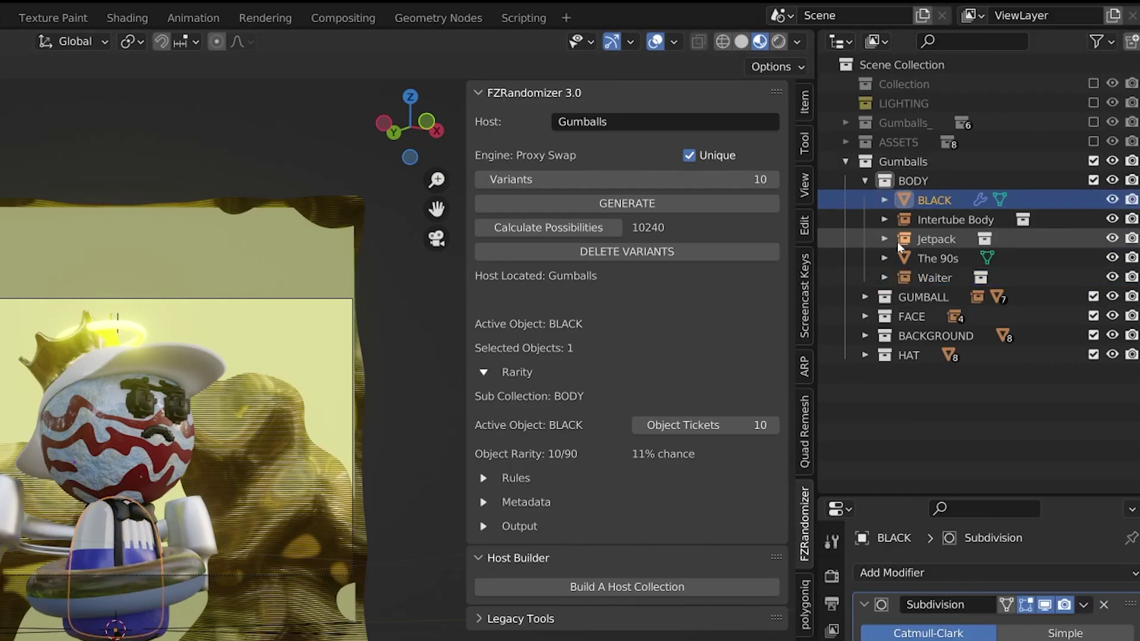
click(866, 182)
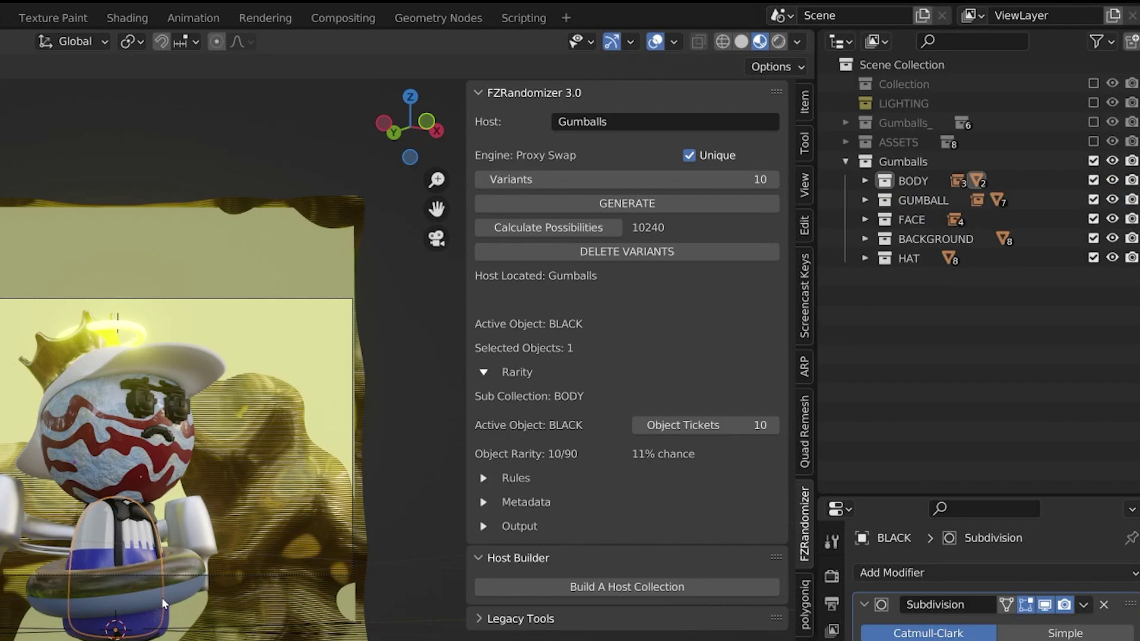
click(622, 203)
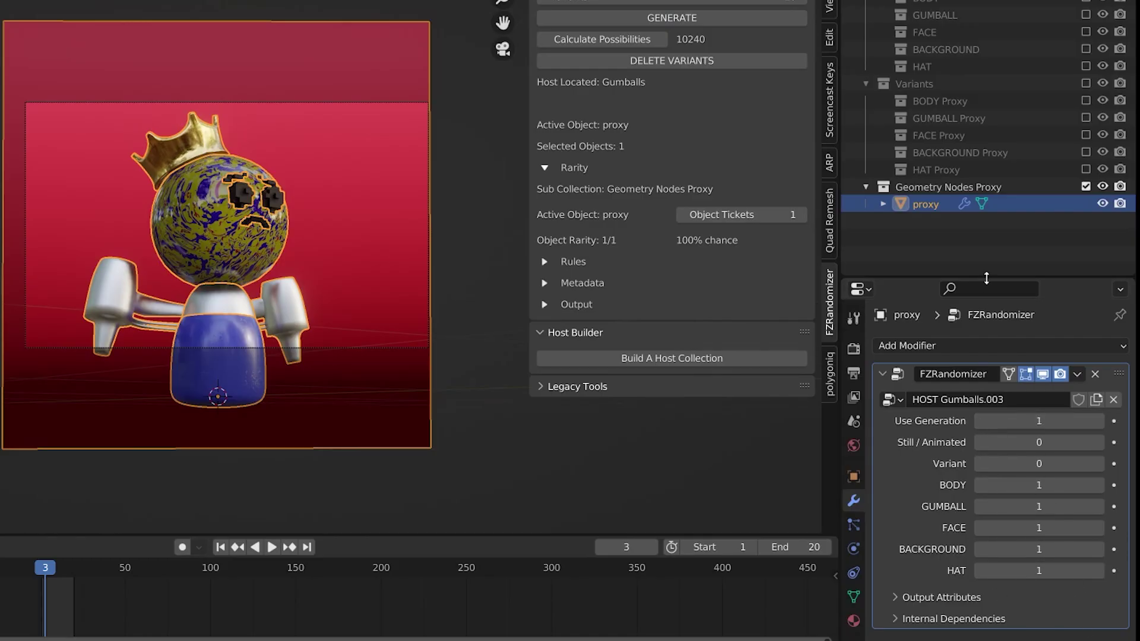
drag(986, 278, 1031, 178)
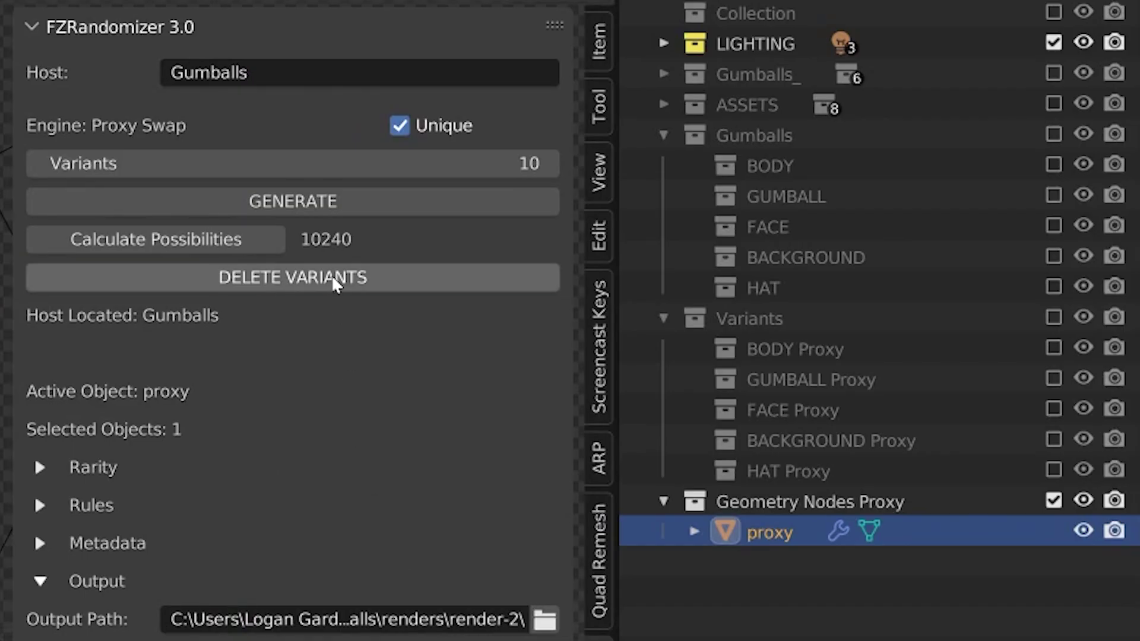
Step: Delete the variants, lower BLACK's tickets to 7, regenerate, and cycle the proxy's BODY to 5
click(331, 276)
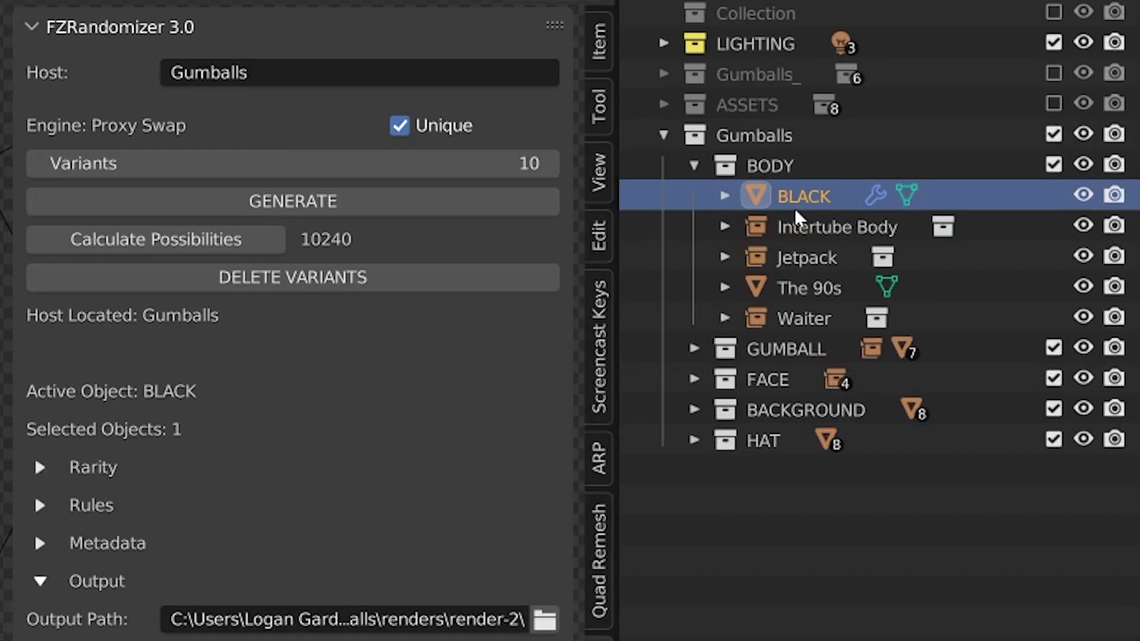
click(93, 467)
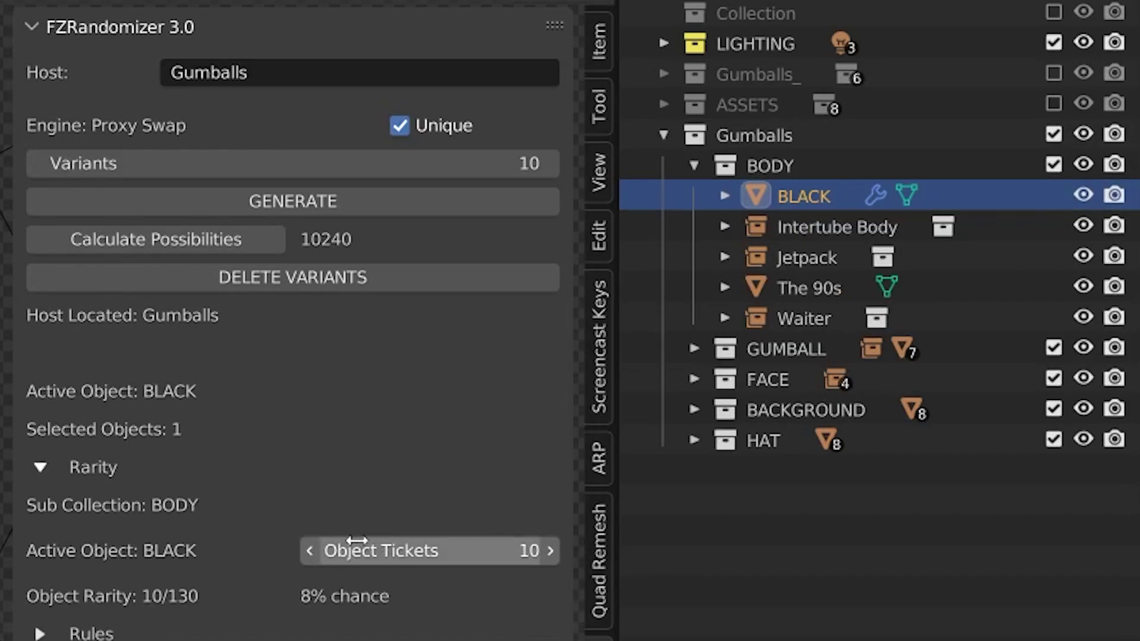
click(310, 550)
click(310, 550)
click(310, 550)
click(391, 197)
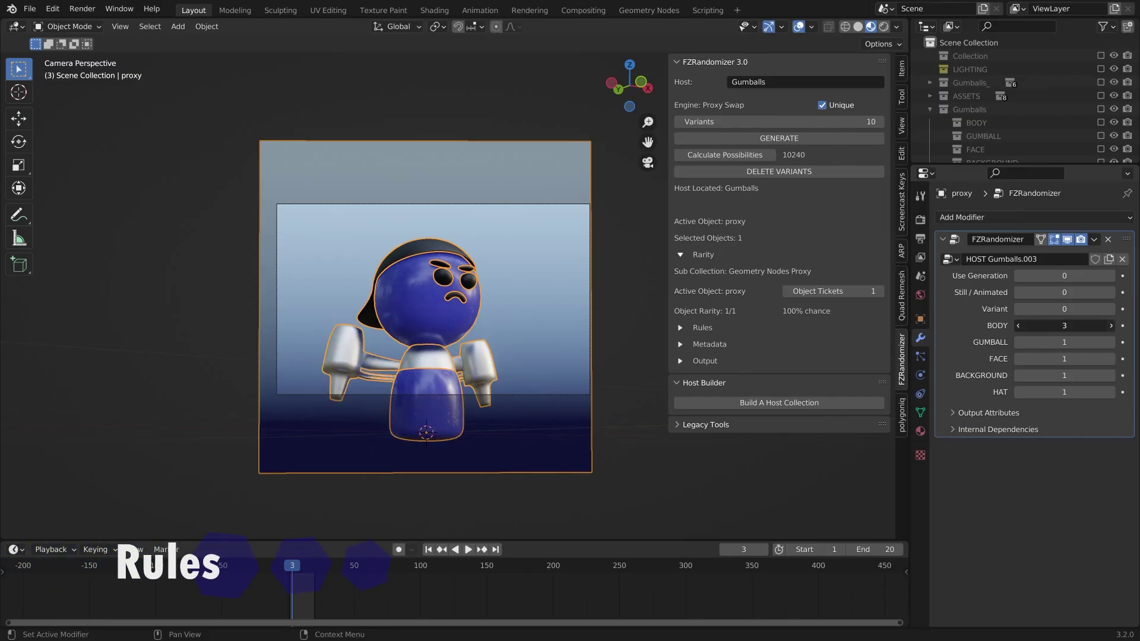
click(1113, 325)
click(1112, 326)
mouse_move(1112, 326)
mouse_down()
mouse_move(1097, 324)
mouse_move(1112, 325)
mouse_up()
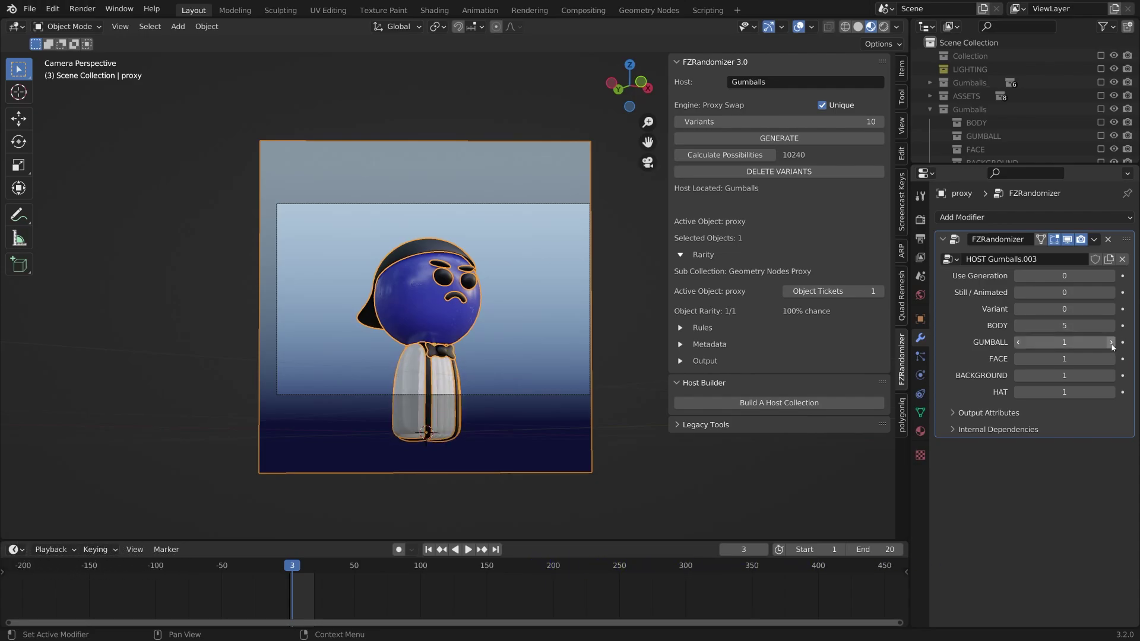
Step: Step the GUMBALL value up six times from 1 until the gold gumball appears on the waiter
click(1112, 343)
click(1111, 343)
click(1111, 343)
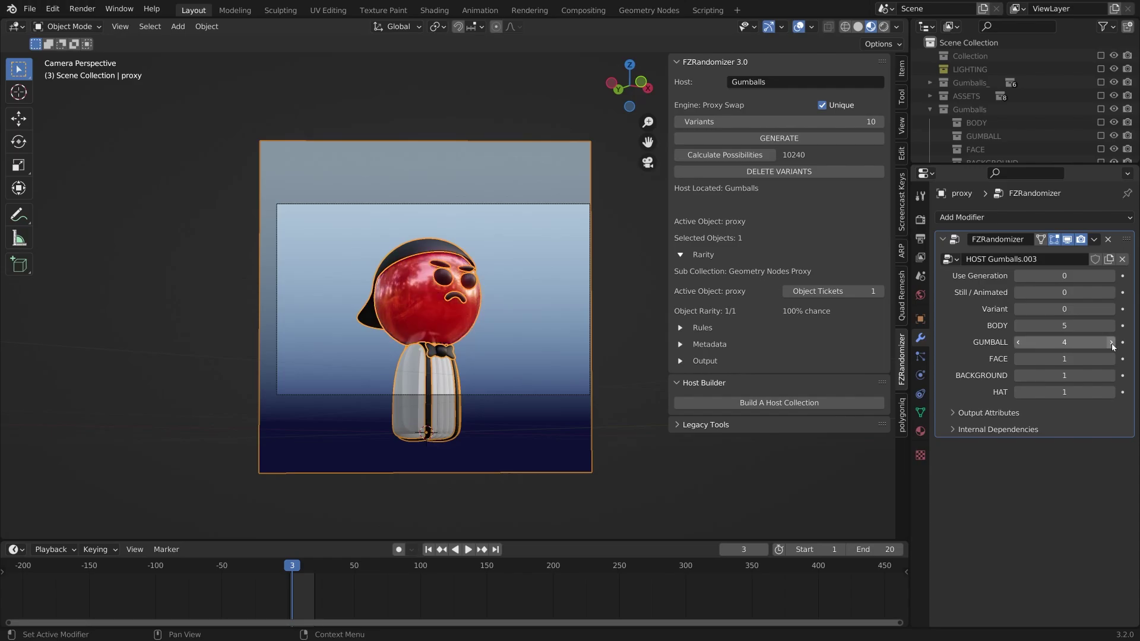
click(1111, 342)
click(1111, 343)
click(1111, 342)
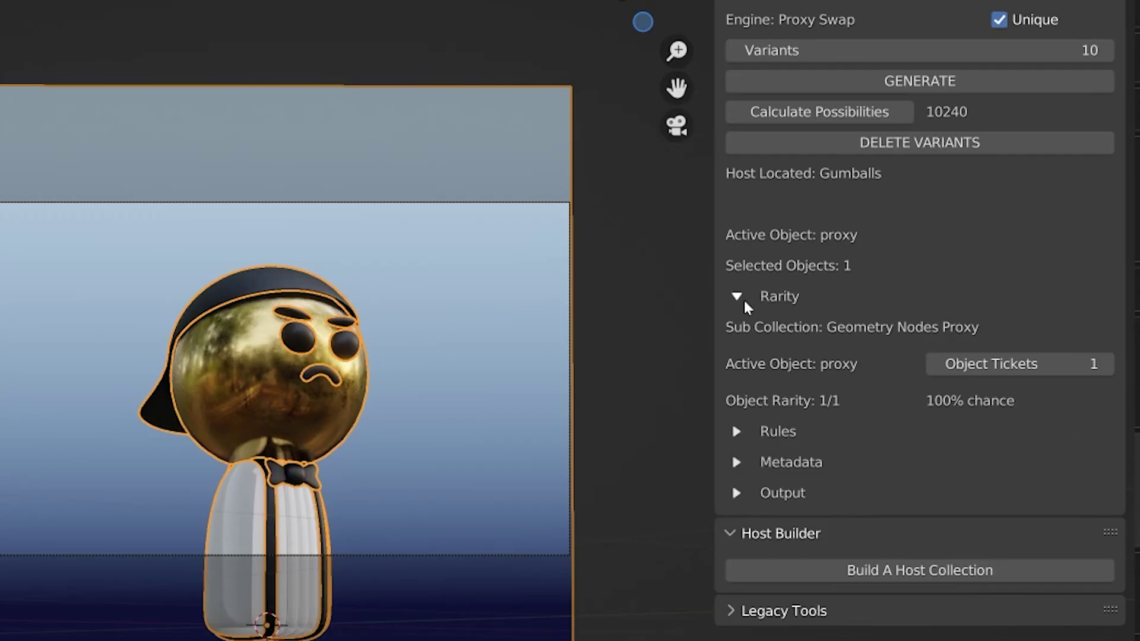
Step: Collapse the Rarity section and expand Rules in the FZRandomizer panel
click(735, 297)
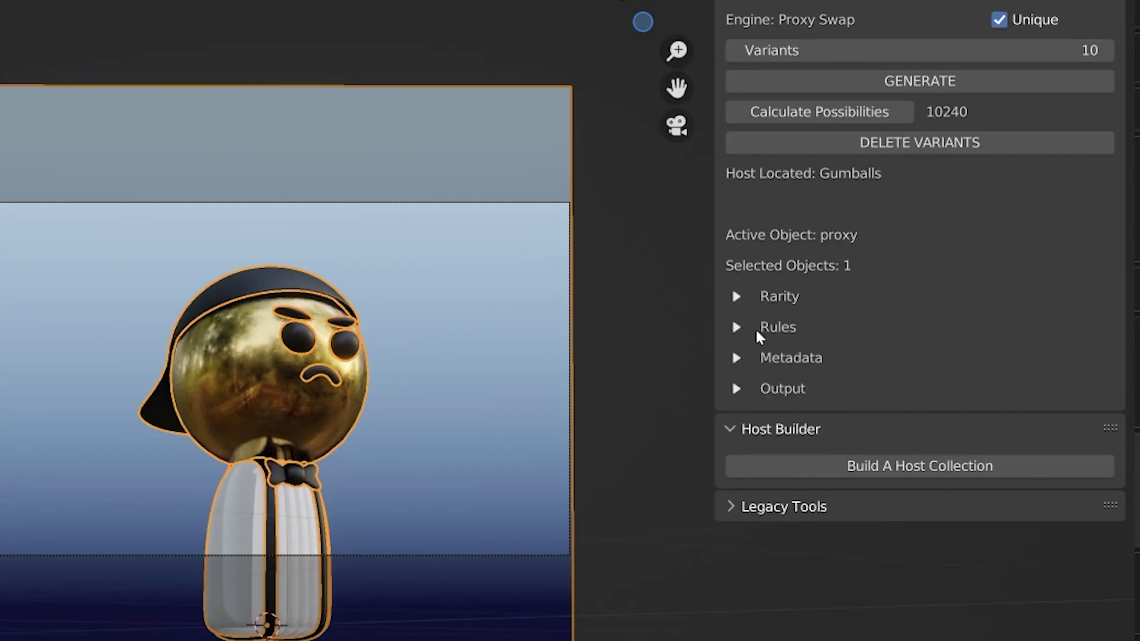
click(736, 327)
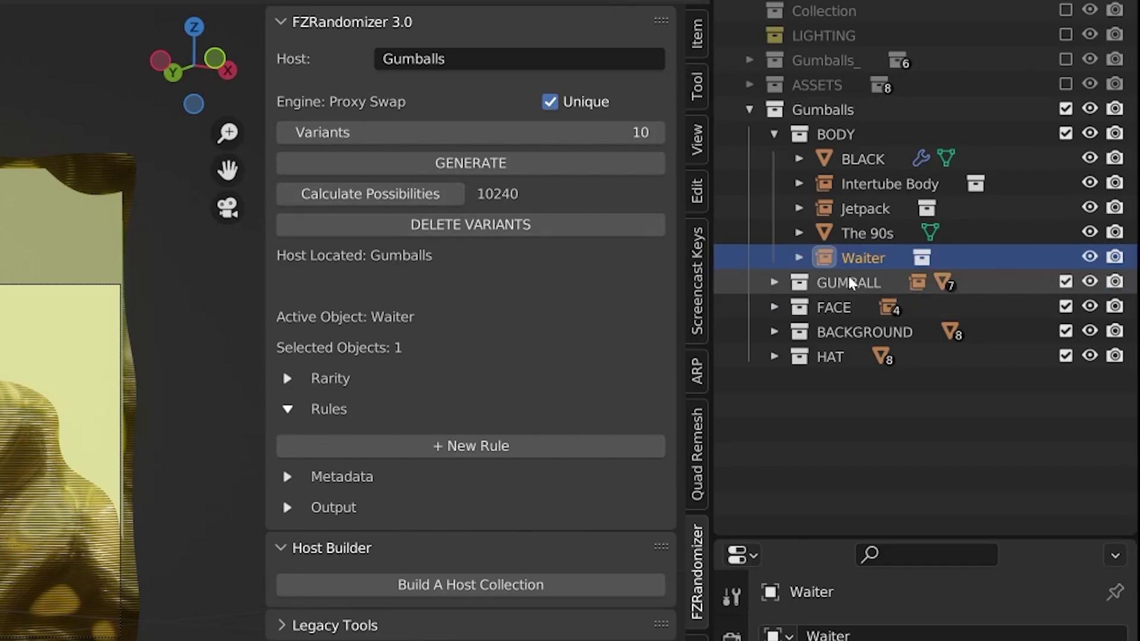
Step: Add a Waiter rule with Gold Gumball as its object, found by searching 'gol', set to Always
click(475, 452)
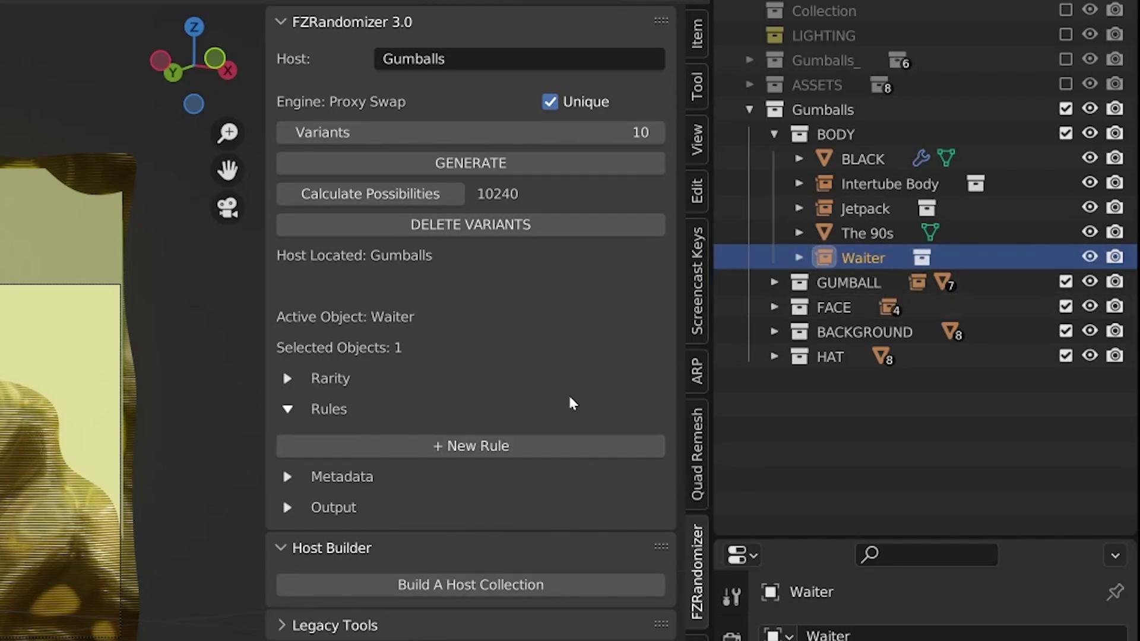
click(521, 448)
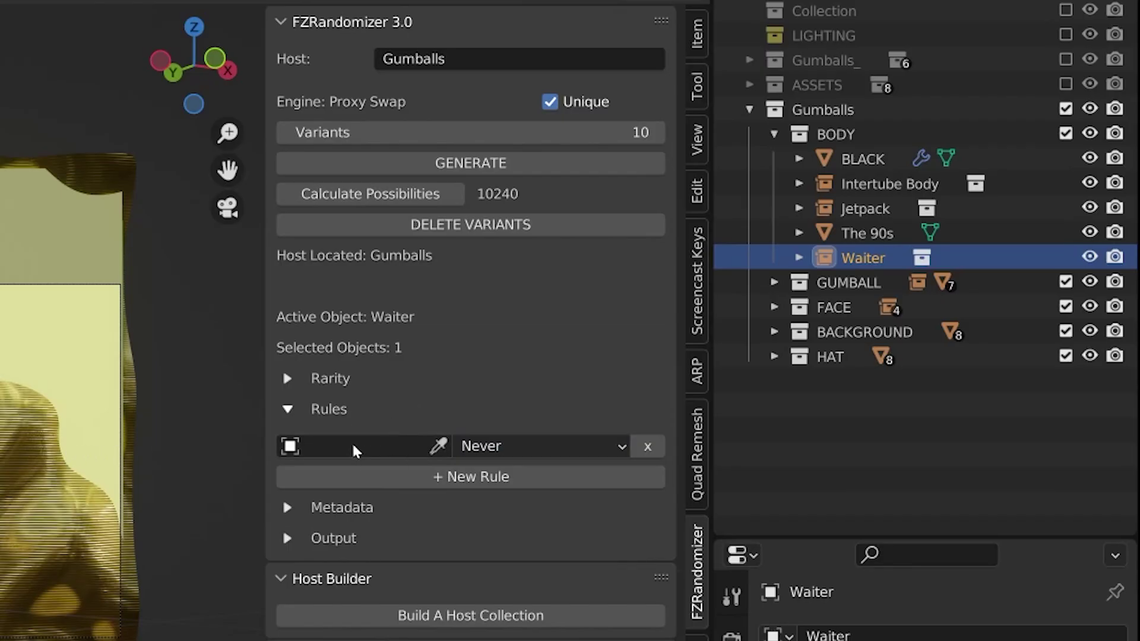
click(355, 447)
text(gol)
key(Down)
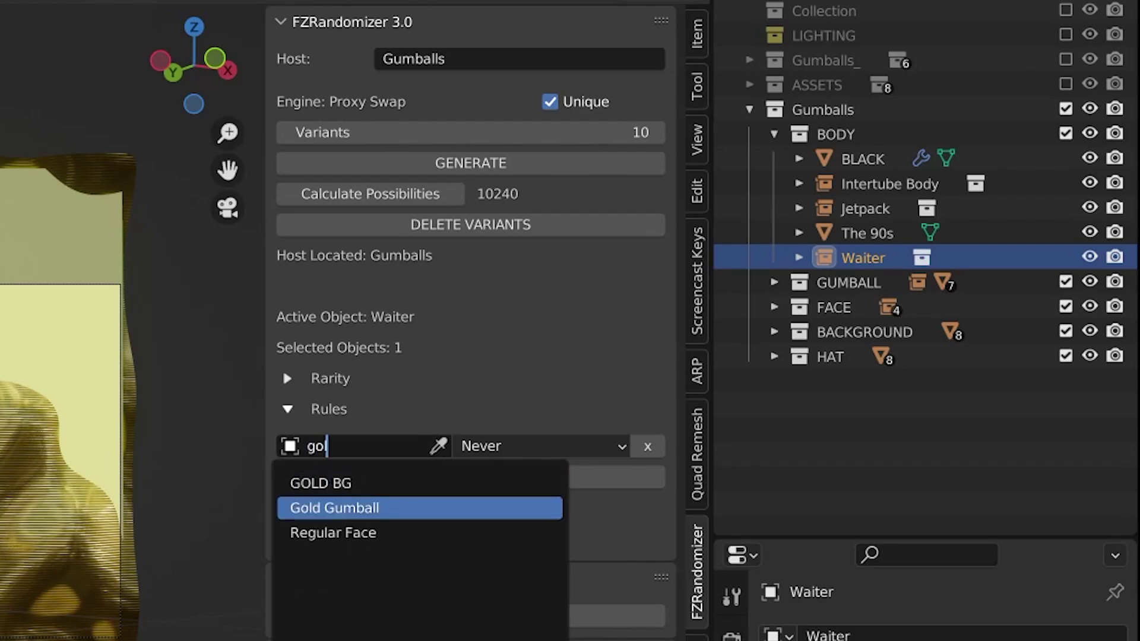
click(403, 508)
click(523, 447)
click(505, 514)
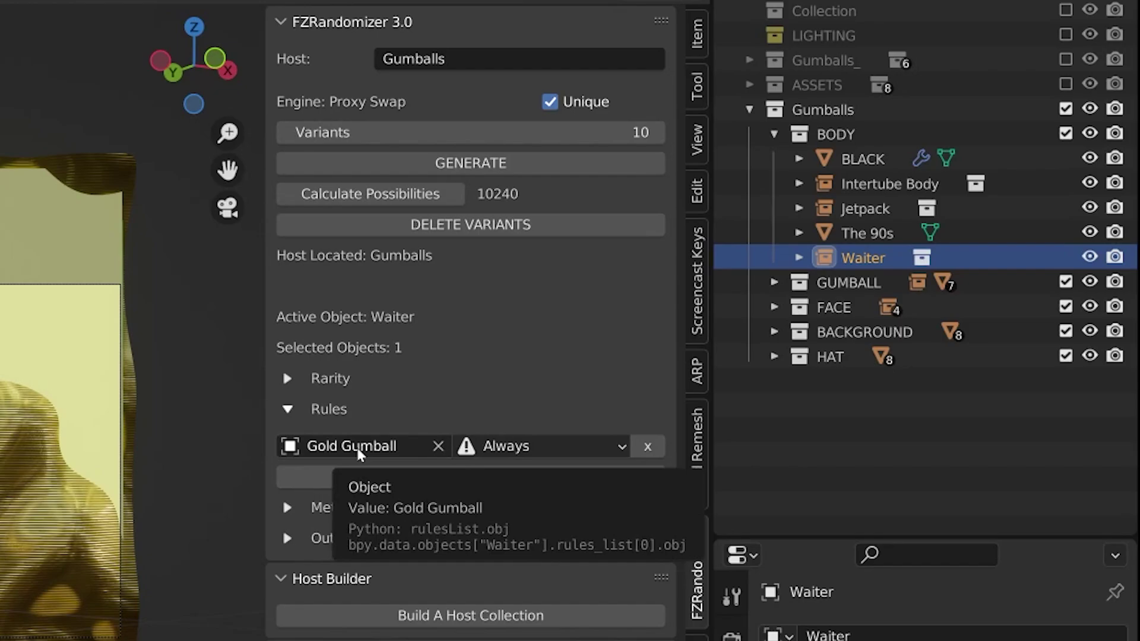
Step: Give Gold Gumball 5 object tickets for a 42% chance and regenerate the variants
click(287, 379)
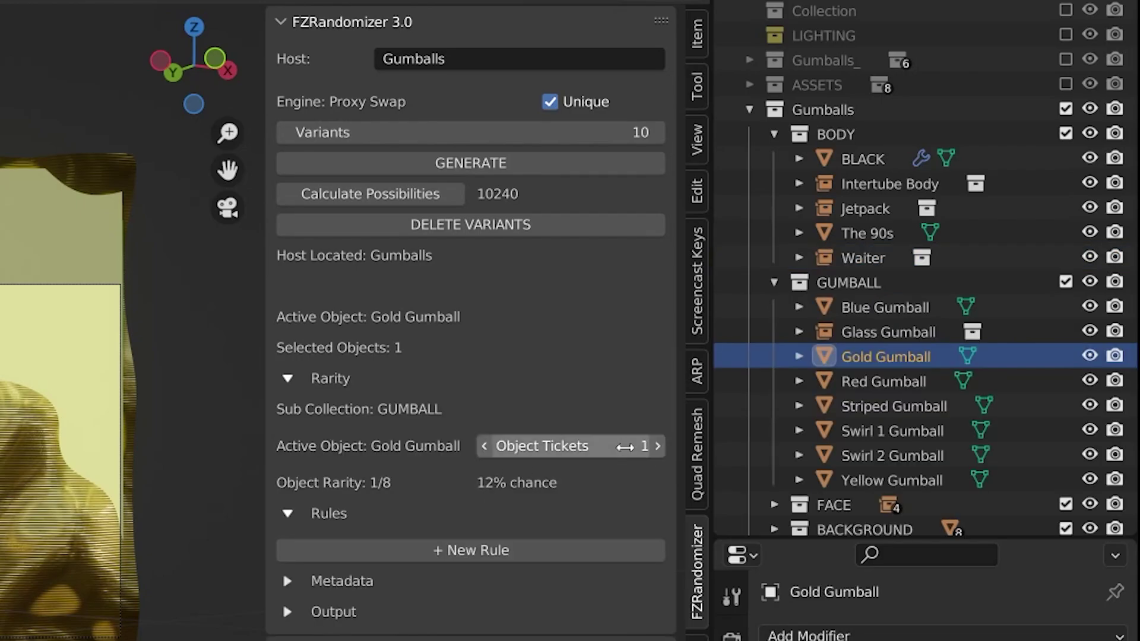
click(657, 446)
click(657, 446)
click(658, 446)
click(657, 446)
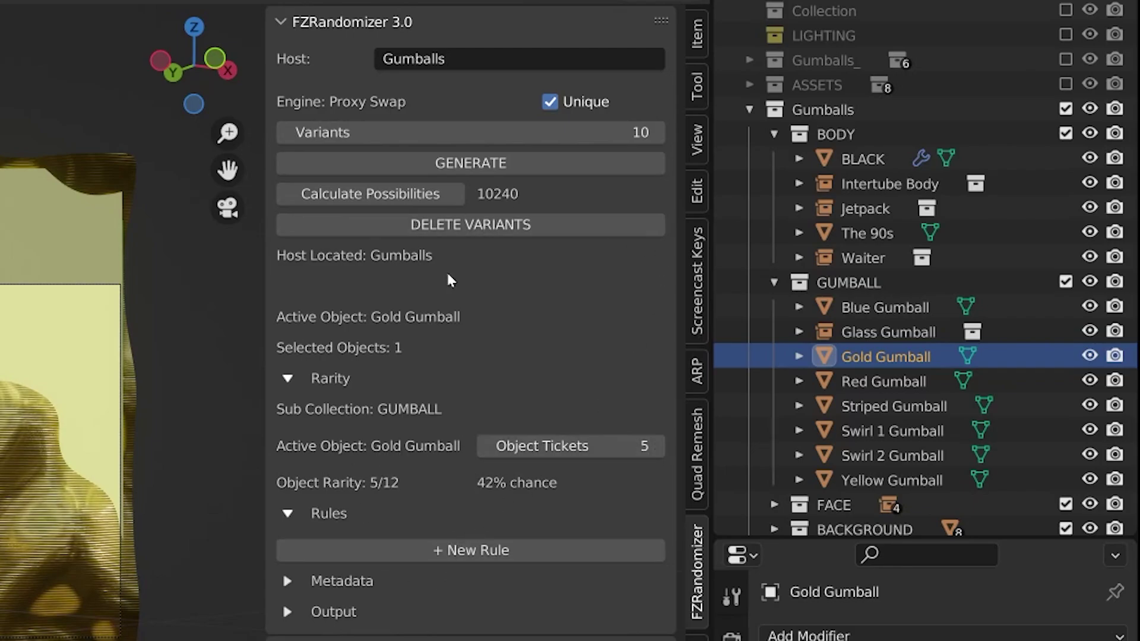
click(534, 167)
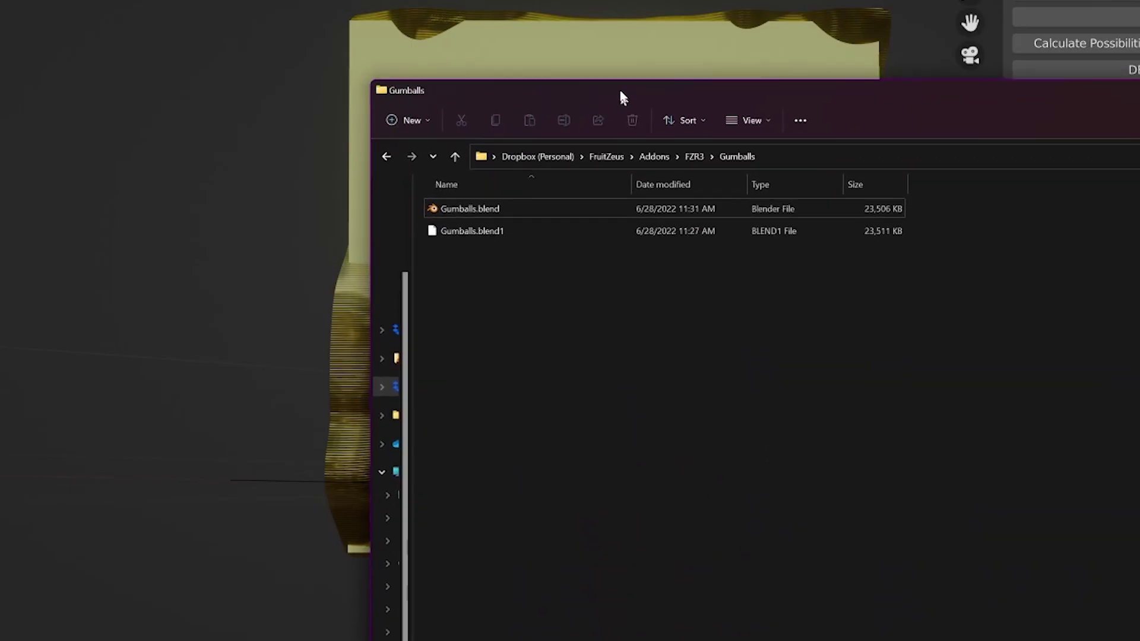
Step: Place the Gumballs folder window beside Blender and select gumball_data.csv
drag(619, 88, 377, 75)
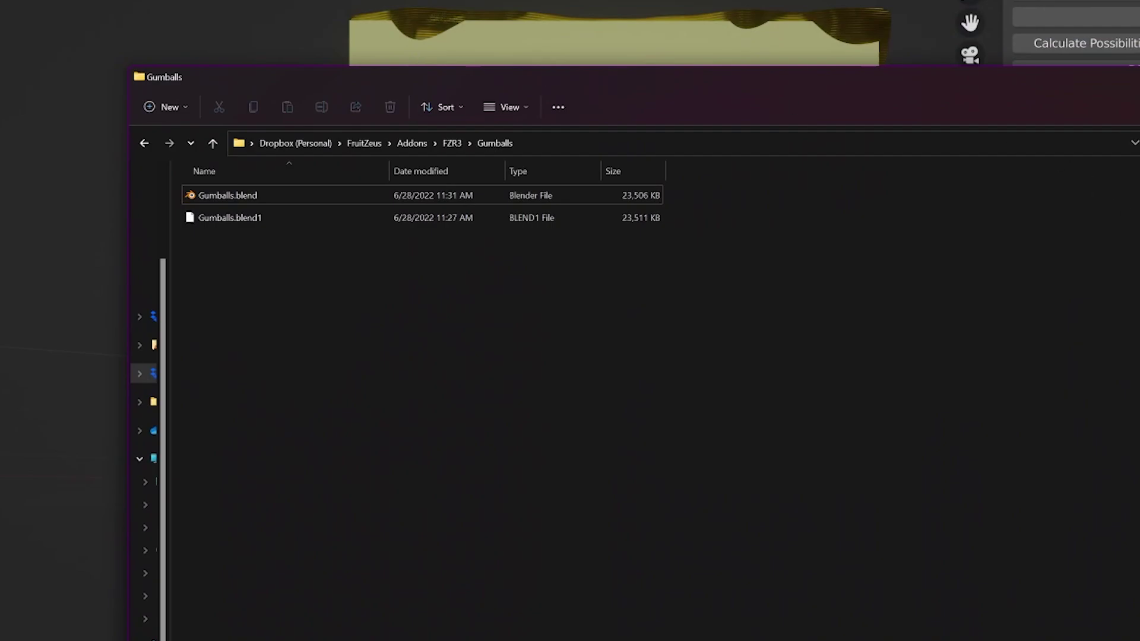
drag(1139, 178, 767, 195)
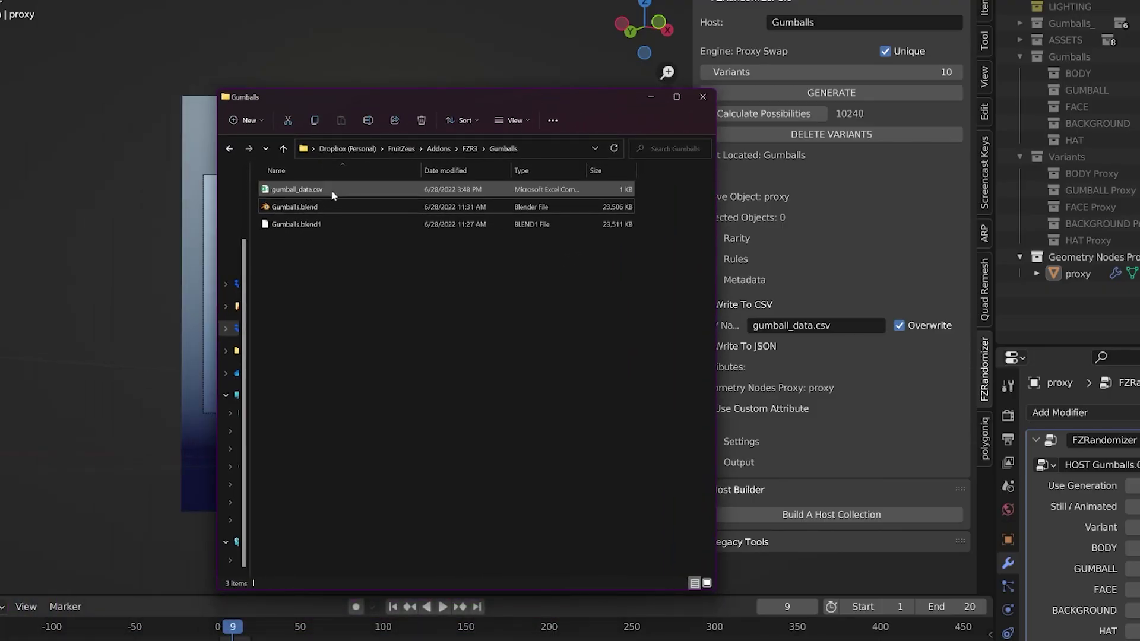
click(332, 192)
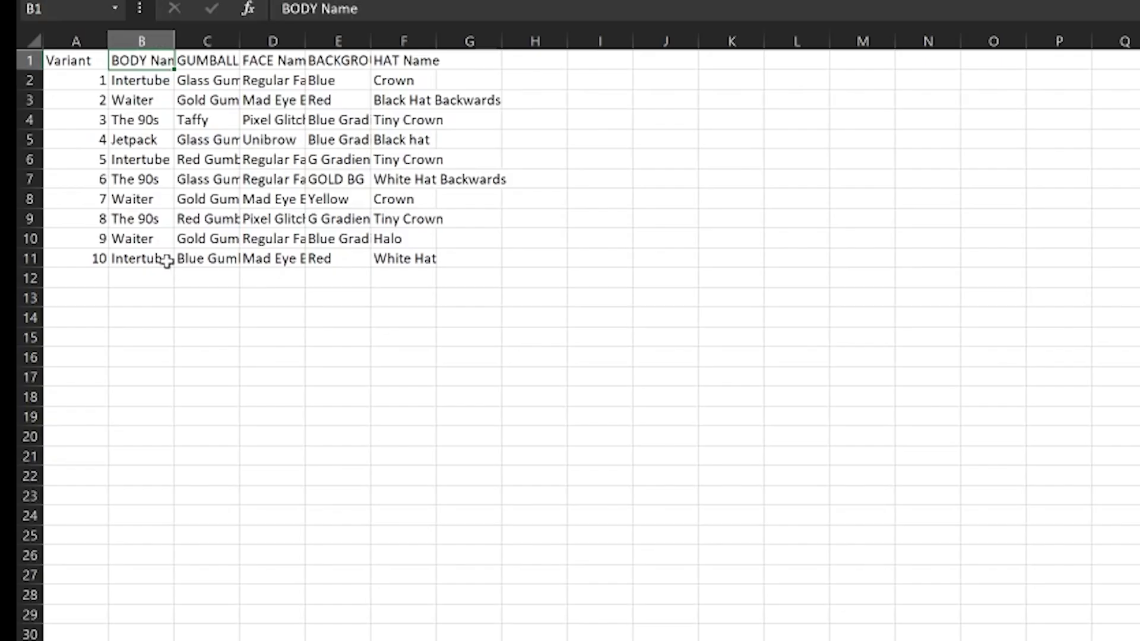
Step: Check variant 9's row (Waiter, Gold Gumball, Regular Face, Halo), then enable Write To JSON in Blender
click(122, 240)
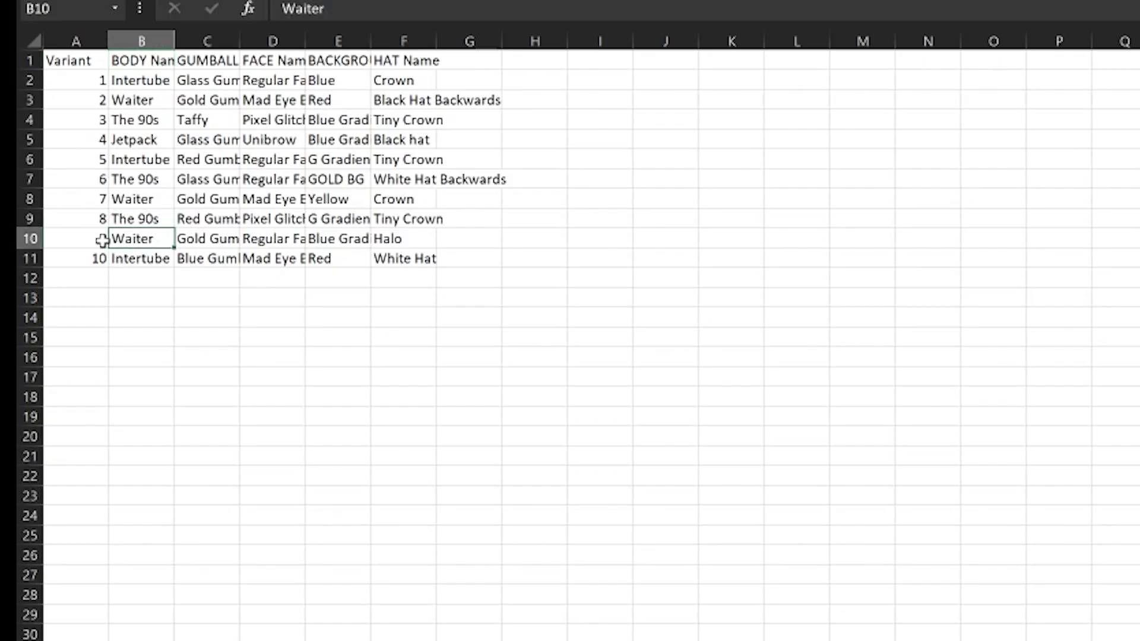
click(102, 240)
click(78, 56)
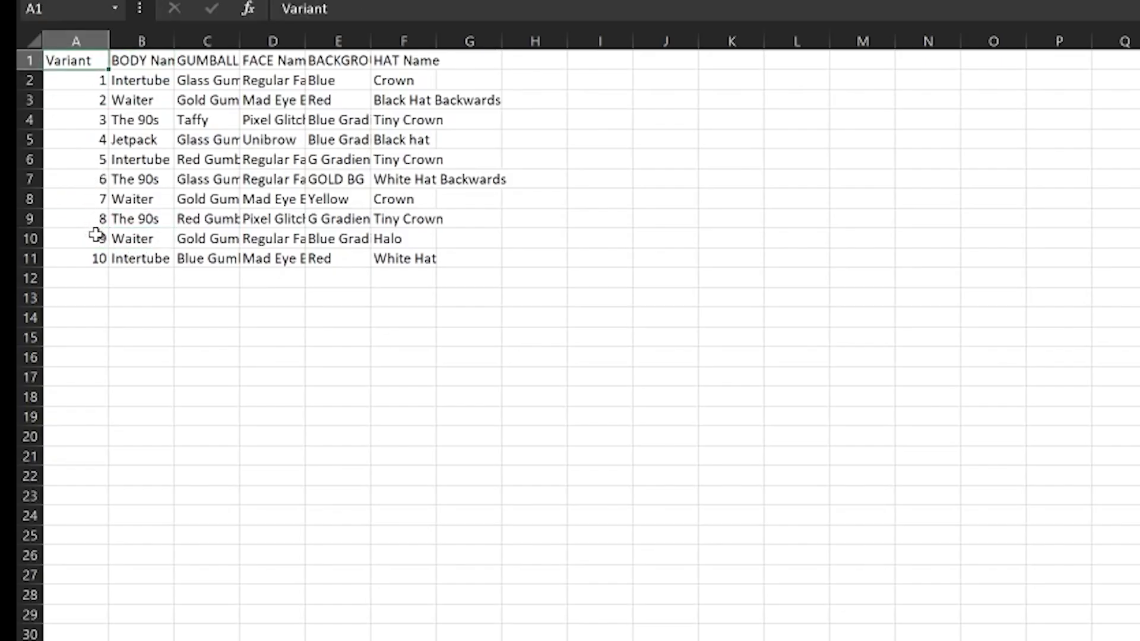
click(123, 238)
click(198, 240)
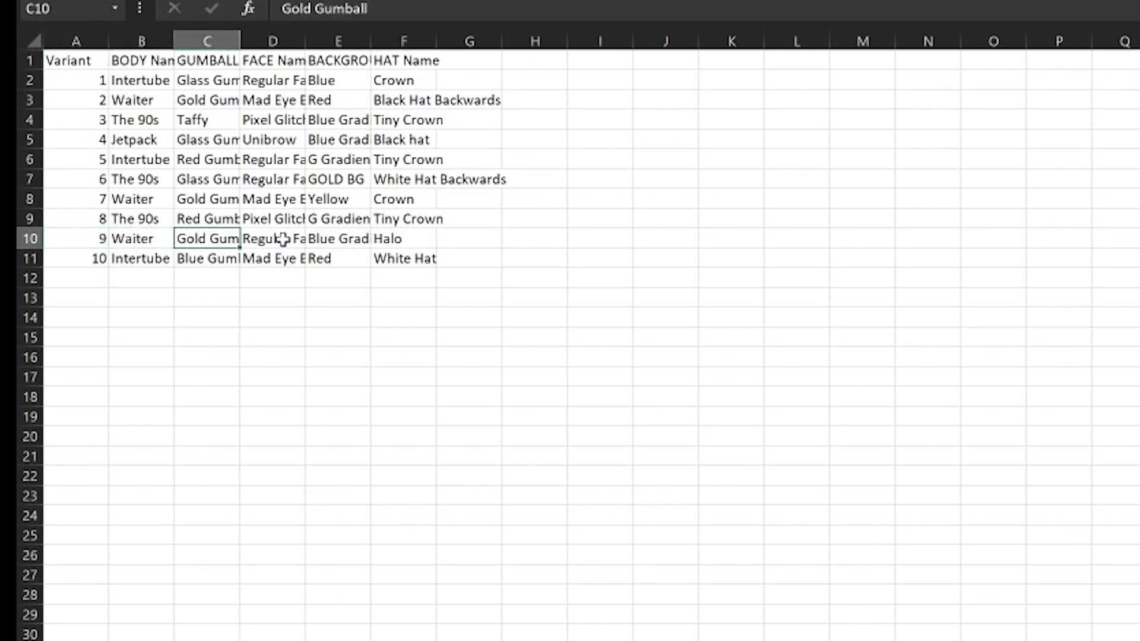
click(284, 239)
click(352, 242)
click(423, 238)
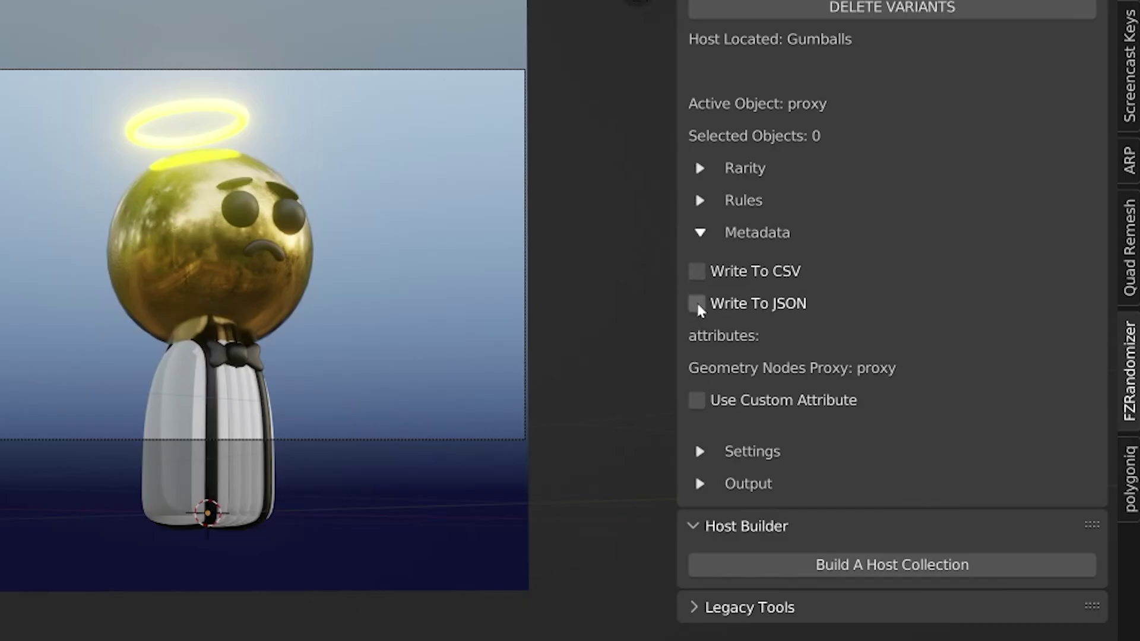
click(699, 304)
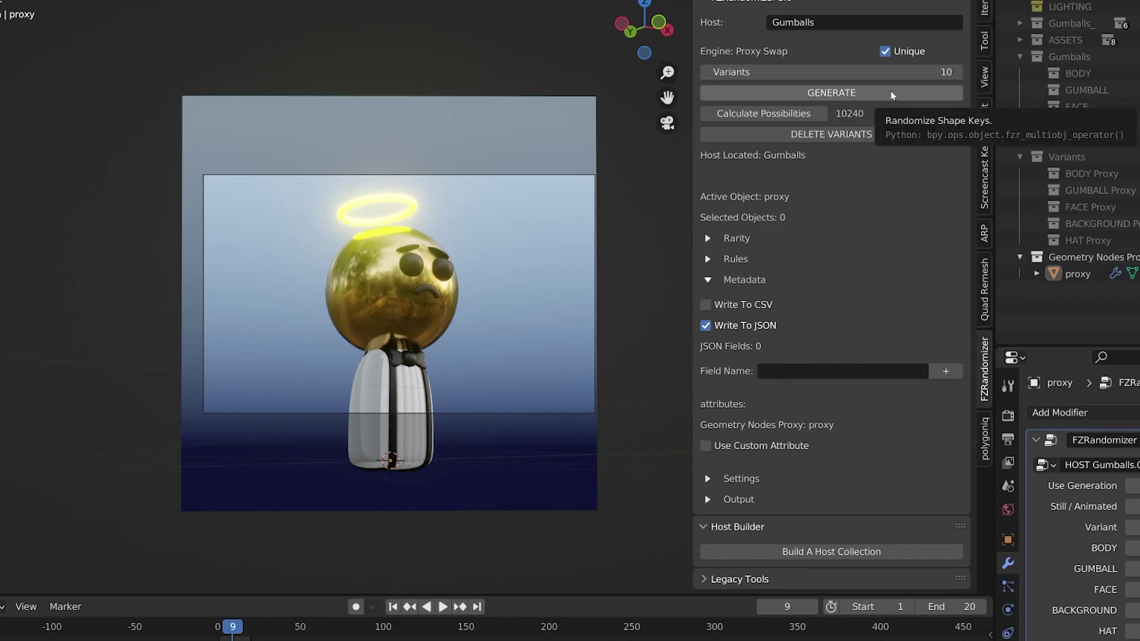
Step: Generate the variants with JSON metadata export and select the new metadata folder
click(855, 93)
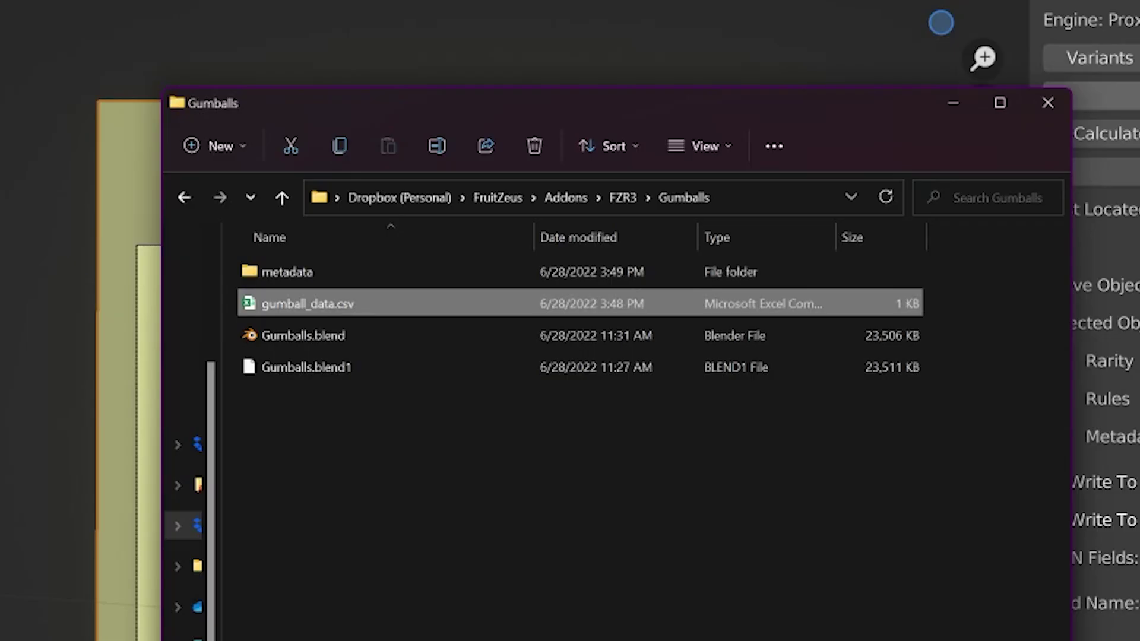
click(362, 280)
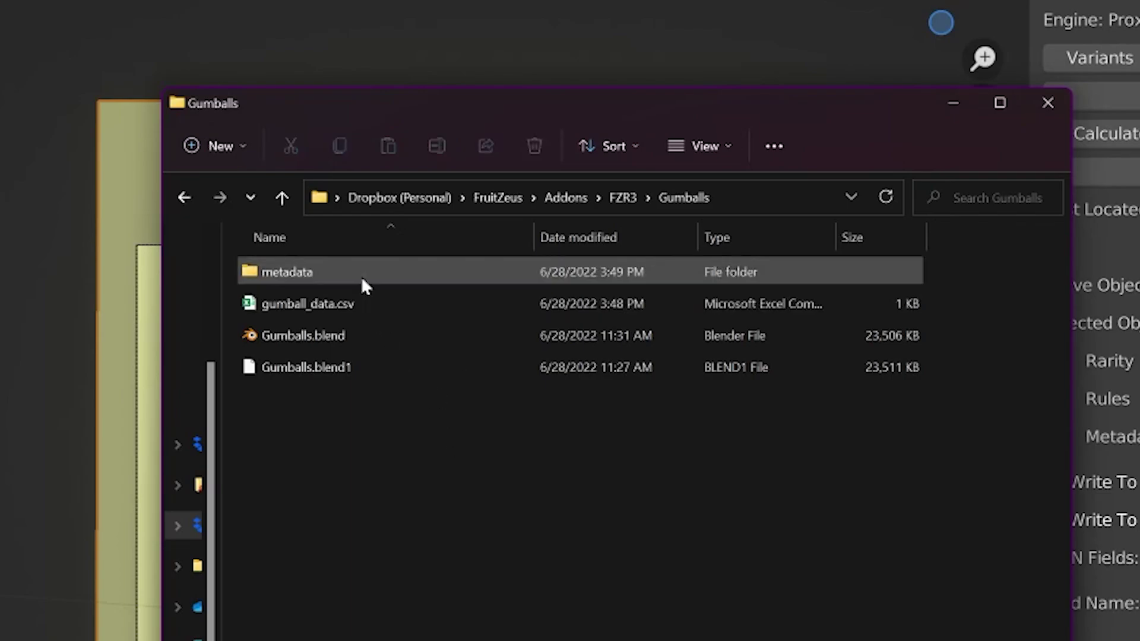
click(363, 280)
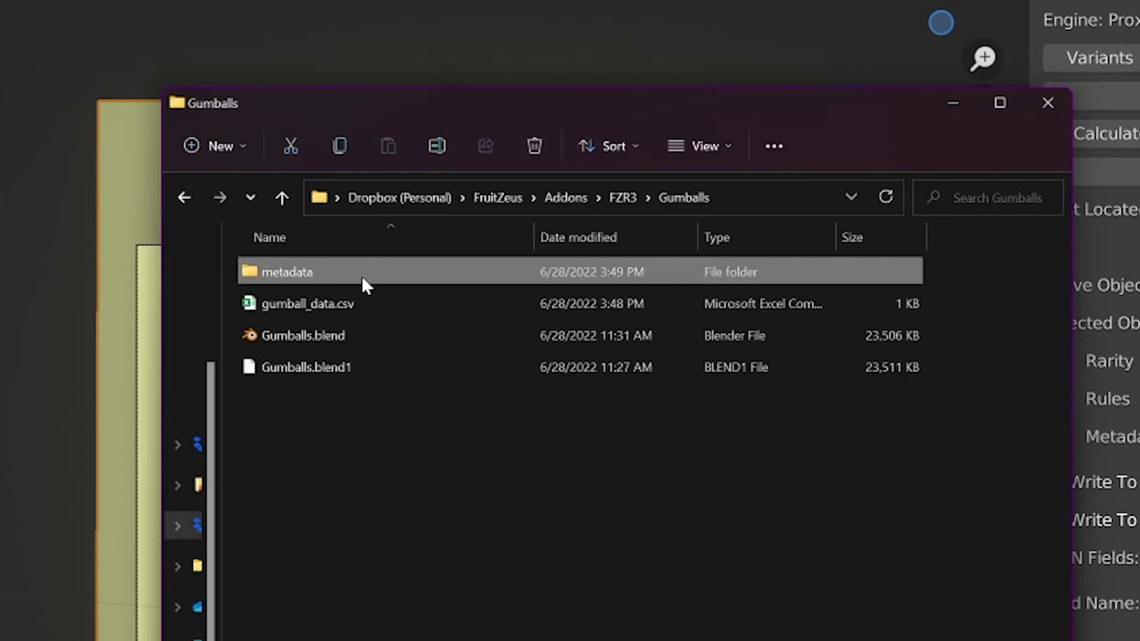
Step: Open the metadata folder, widen it to show 1.json–10.json, and open 1.json in Notepad
double_click(363, 272)
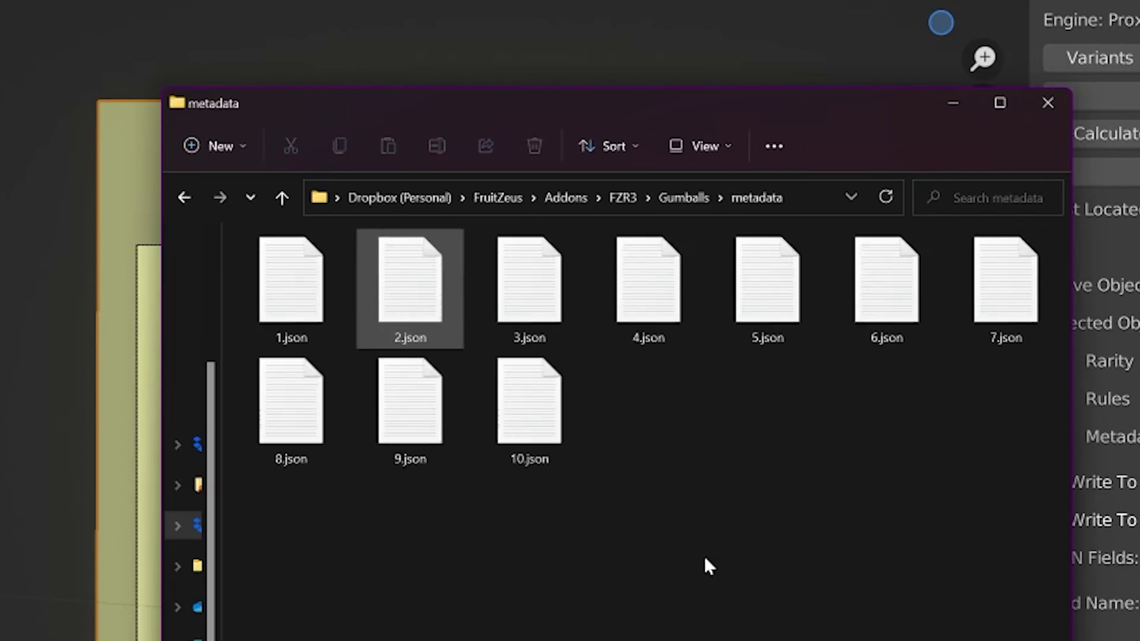
drag(1080, 434, 1139, 404)
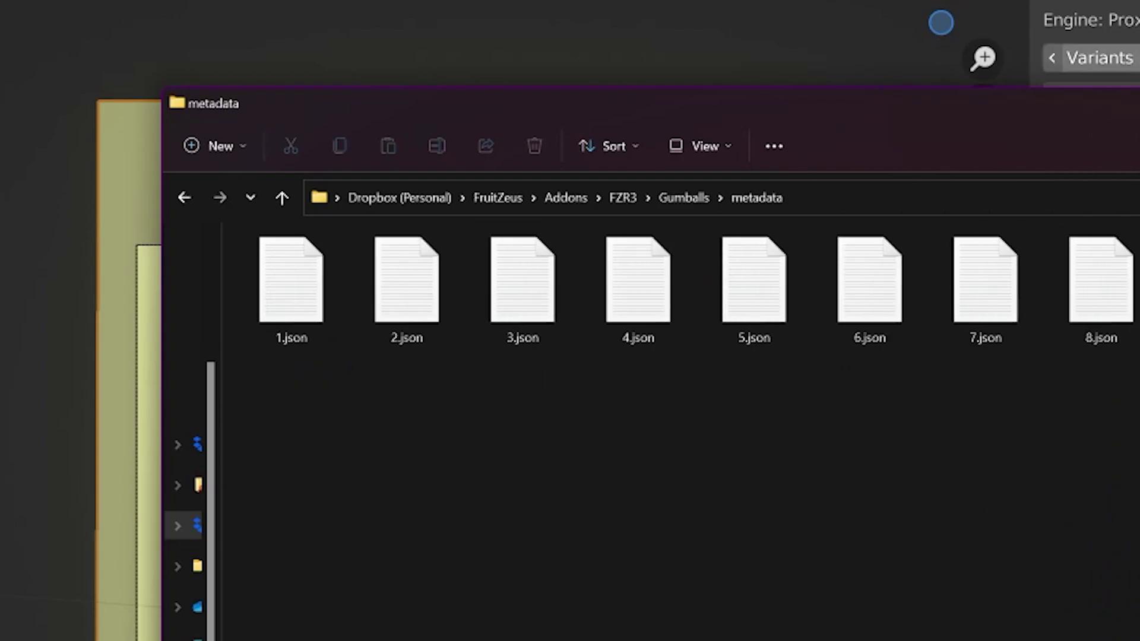
double_click(287, 282)
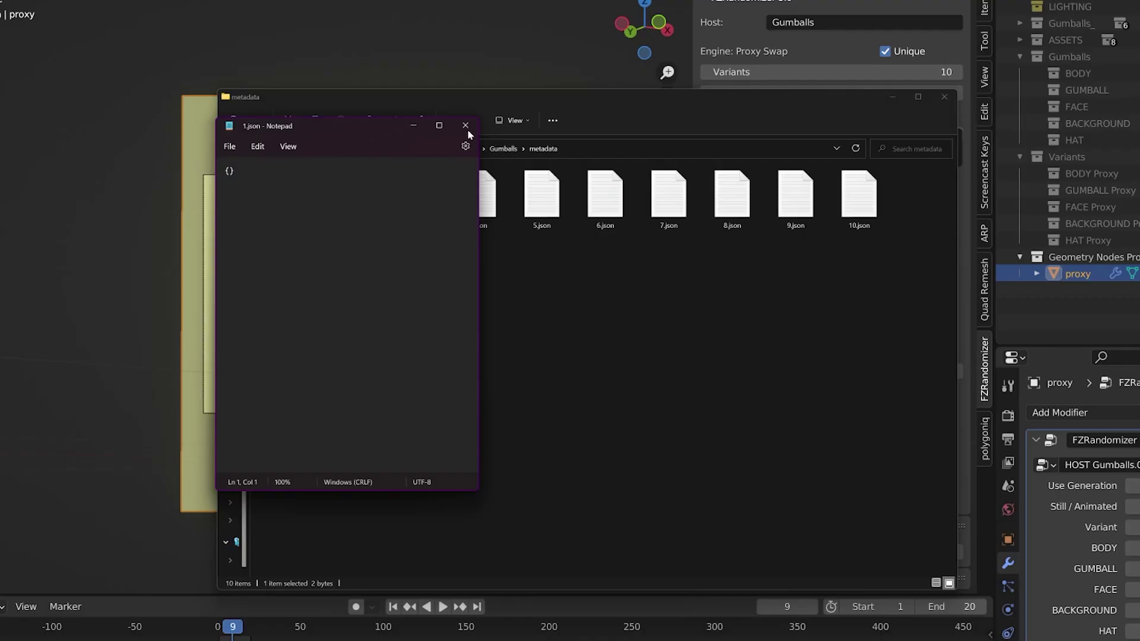
Step: Close Notepad and Explorer, add a 'description' field reading '10 of the coolest gumballs', and regenerate
click(467, 126)
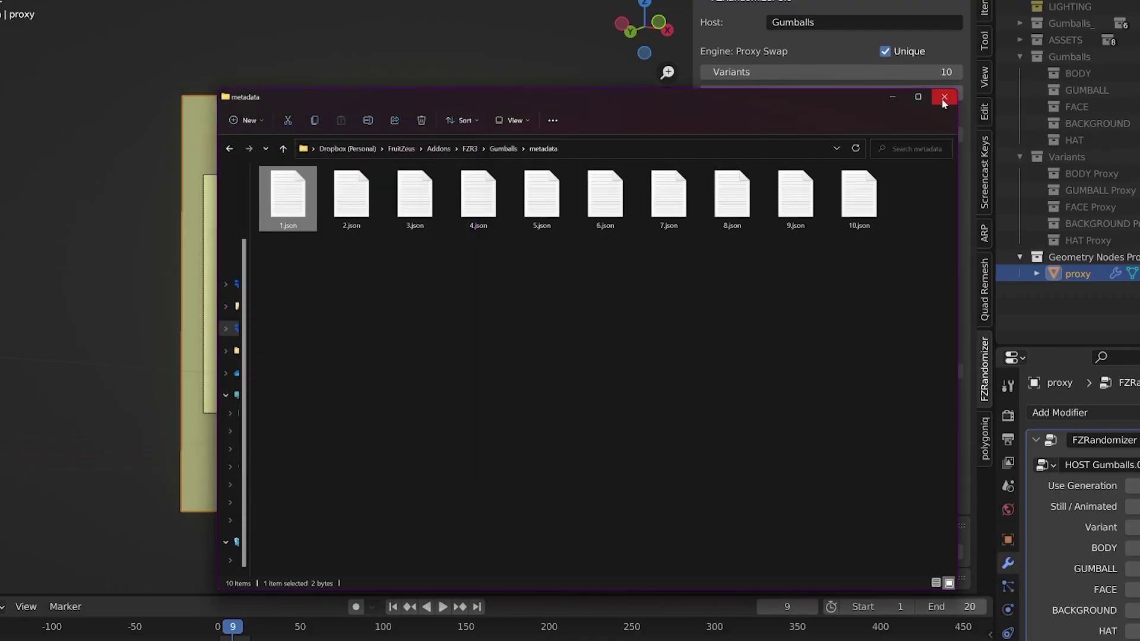
click(944, 97)
click(787, 372)
text(description)
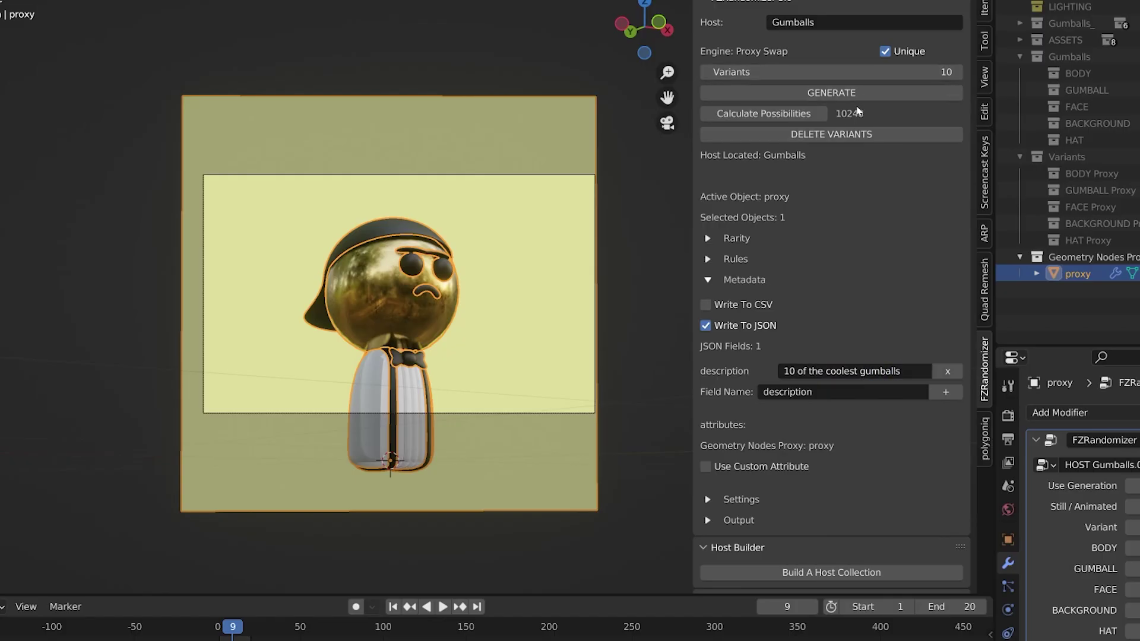
click(860, 91)
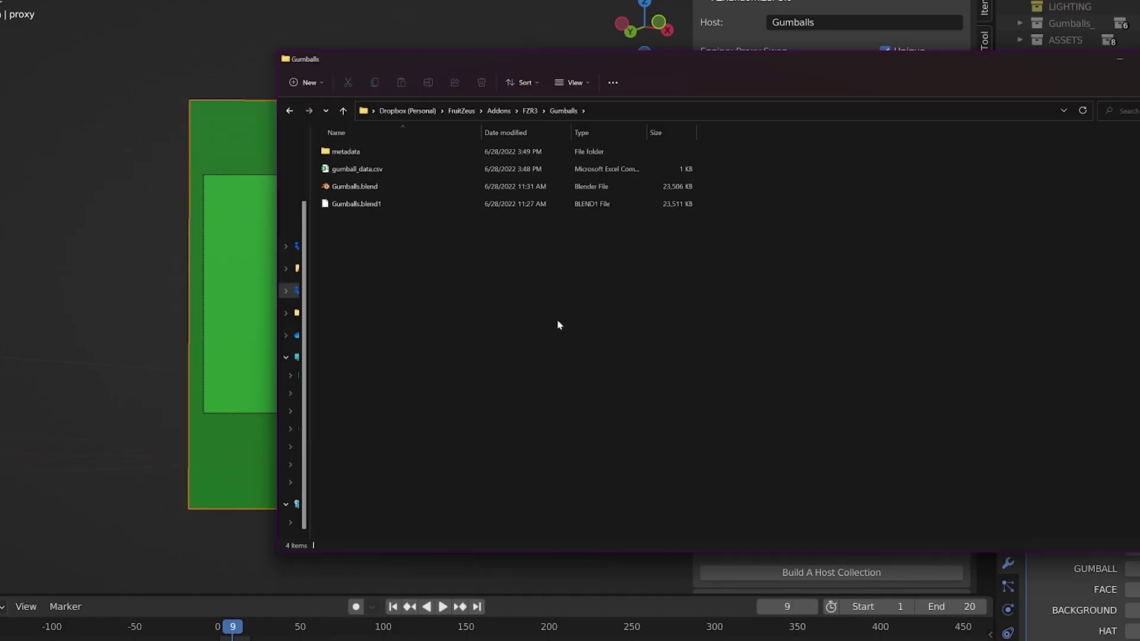
Step: Open 1.json from the metadata folder and check its description line
double_click(397, 152)
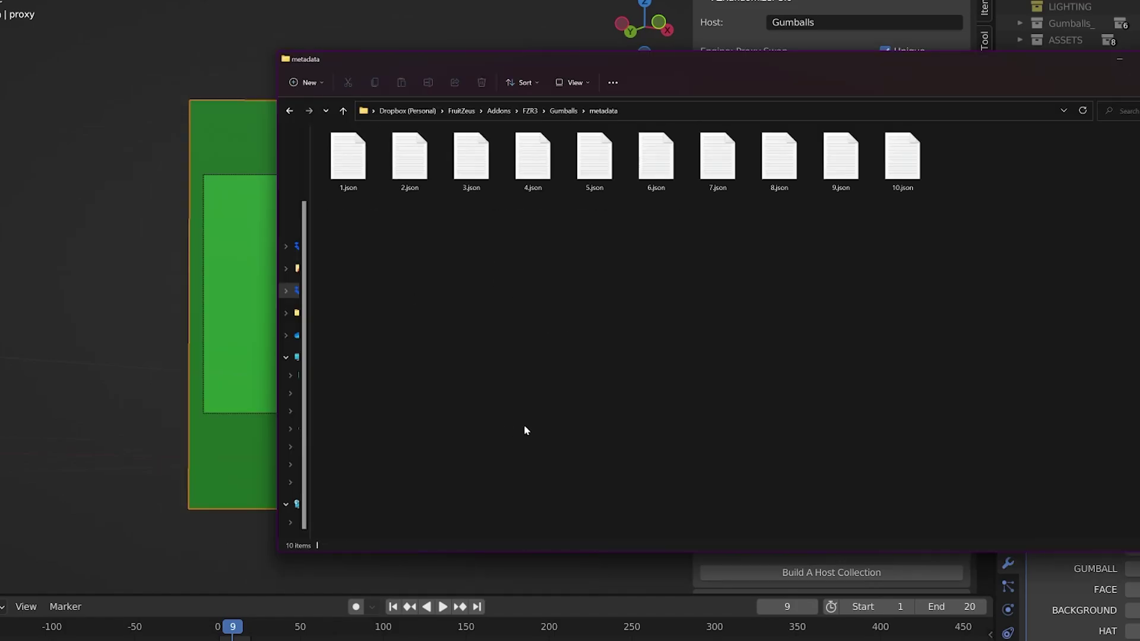
double_click(349, 158)
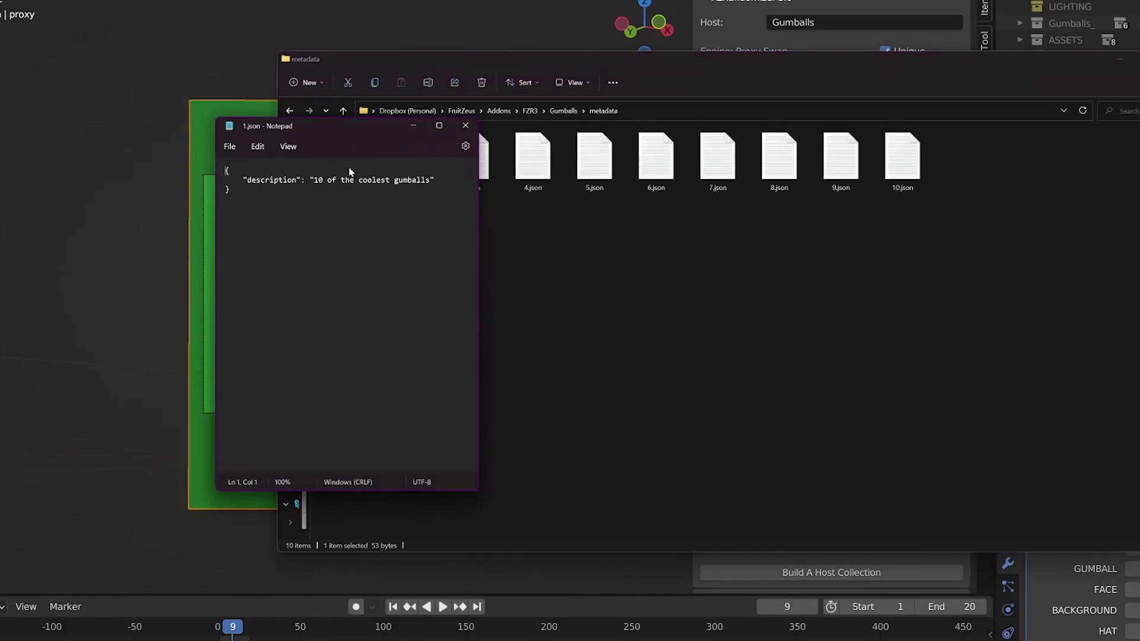
drag(226, 179, 438, 182)
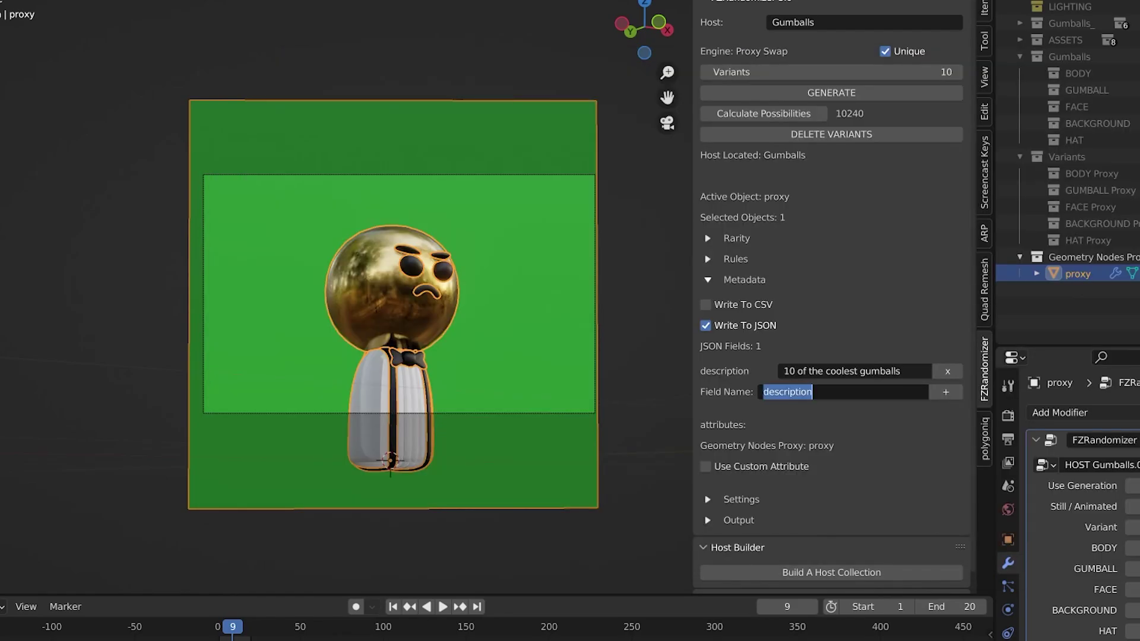
Step: Add a 'name' metadata field and start typing its 'Gumball' value
text(name)
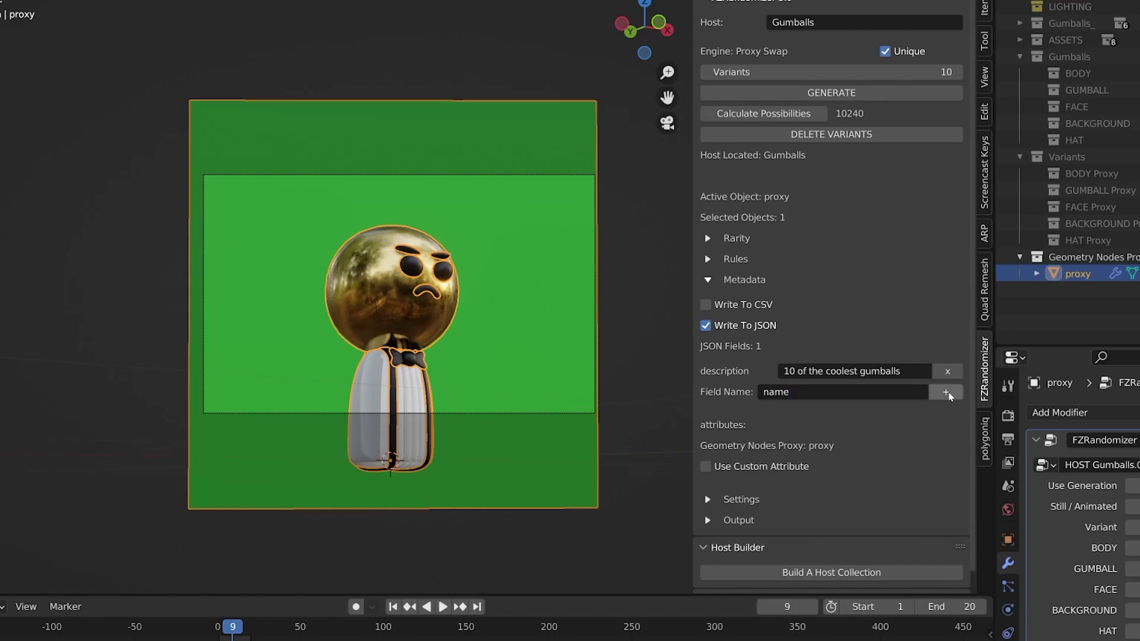
click(946, 392)
click(846, 392)
text(Gumbal)
key(BackSpace)
key(BackSpace)
key(BackSpace)
Step: Finish the name value as 'Gumball #__VAR' and regenerate the variants
text(ball #)
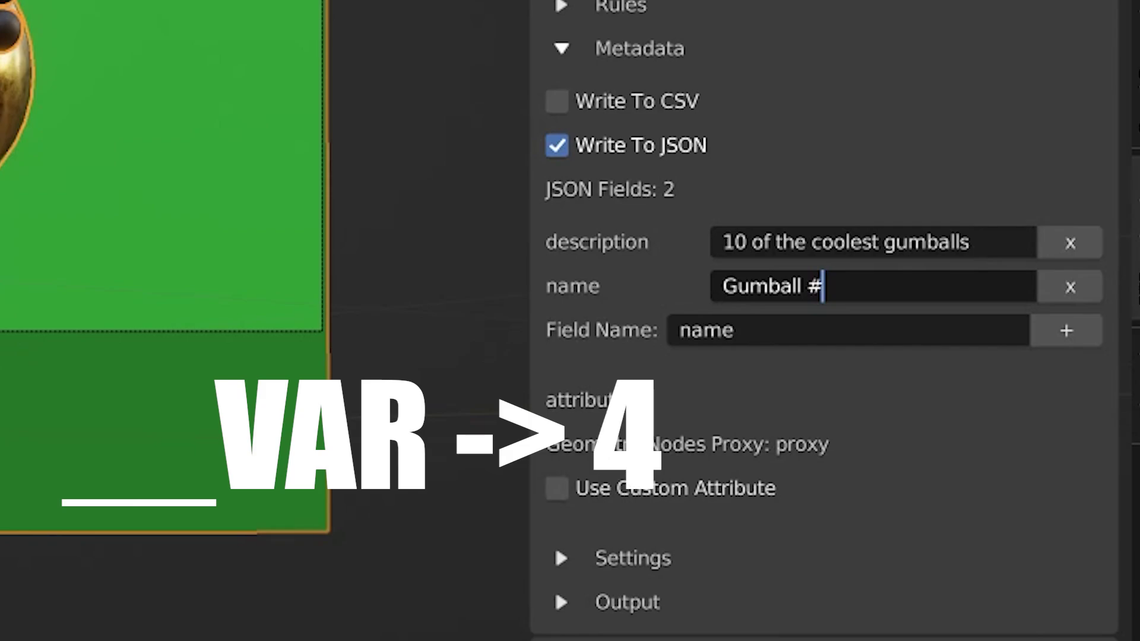
text(_)
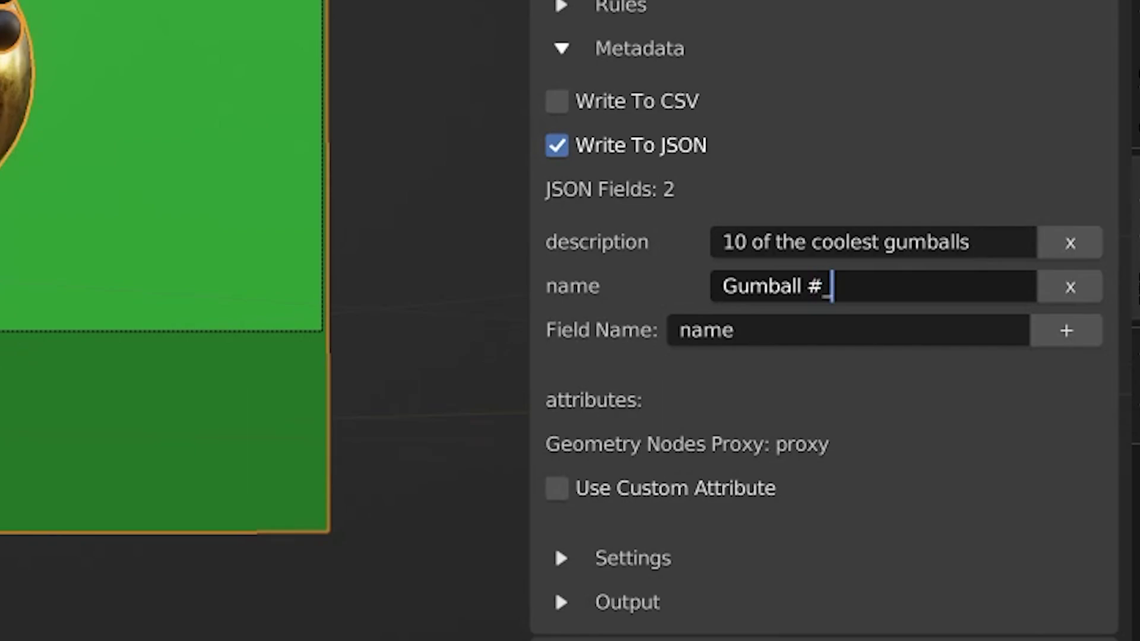
text(_VAR)
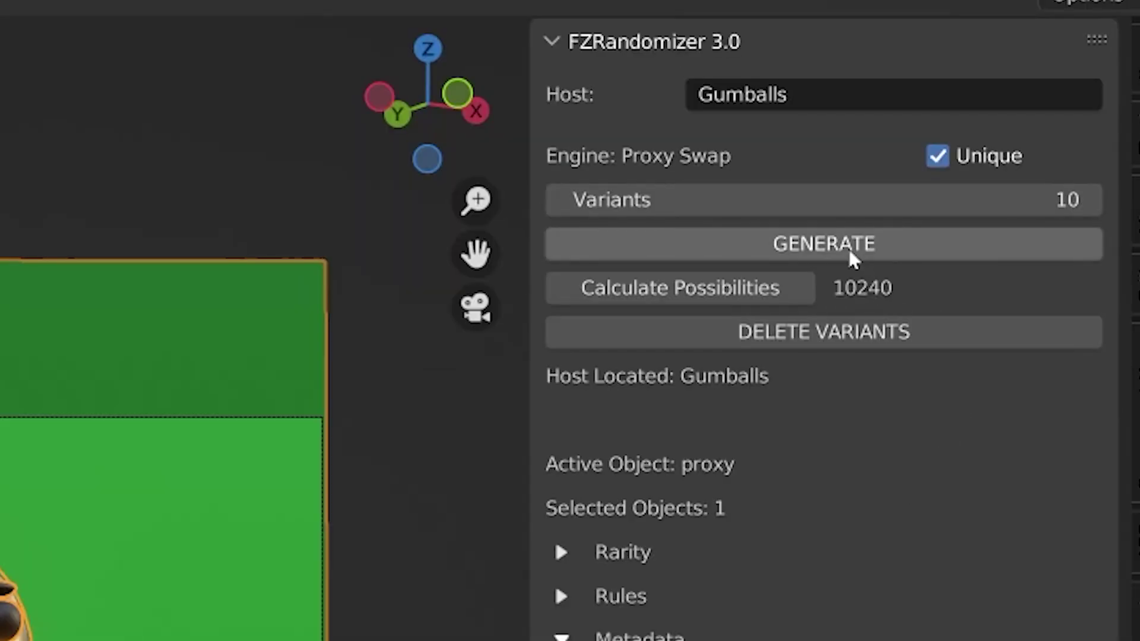
click(848, 247)
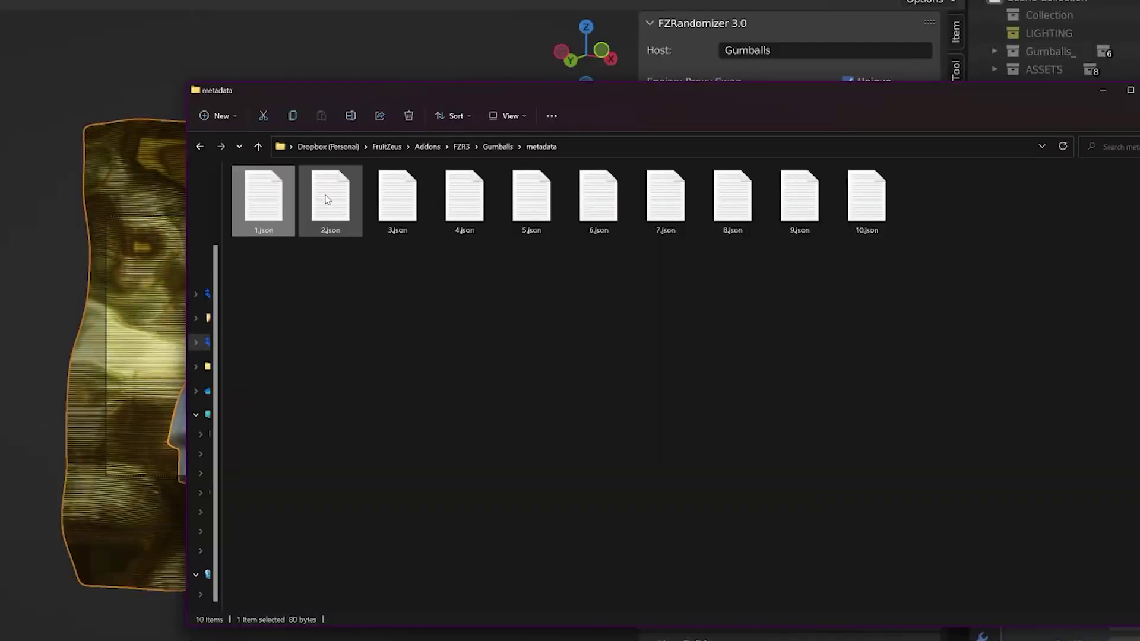
Step: Open 2.json and 5.json side by side to confirm names Gumball #2 and Gumball #5
double_click(326, 197)
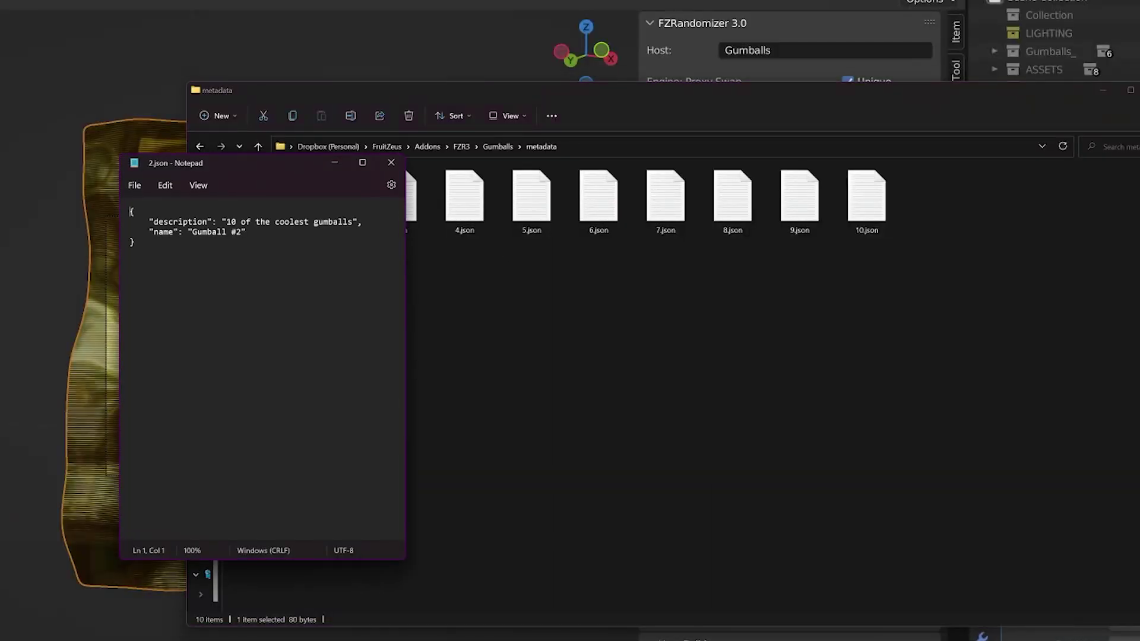
drag(150, 232, 224, 232)
click(231, 231)
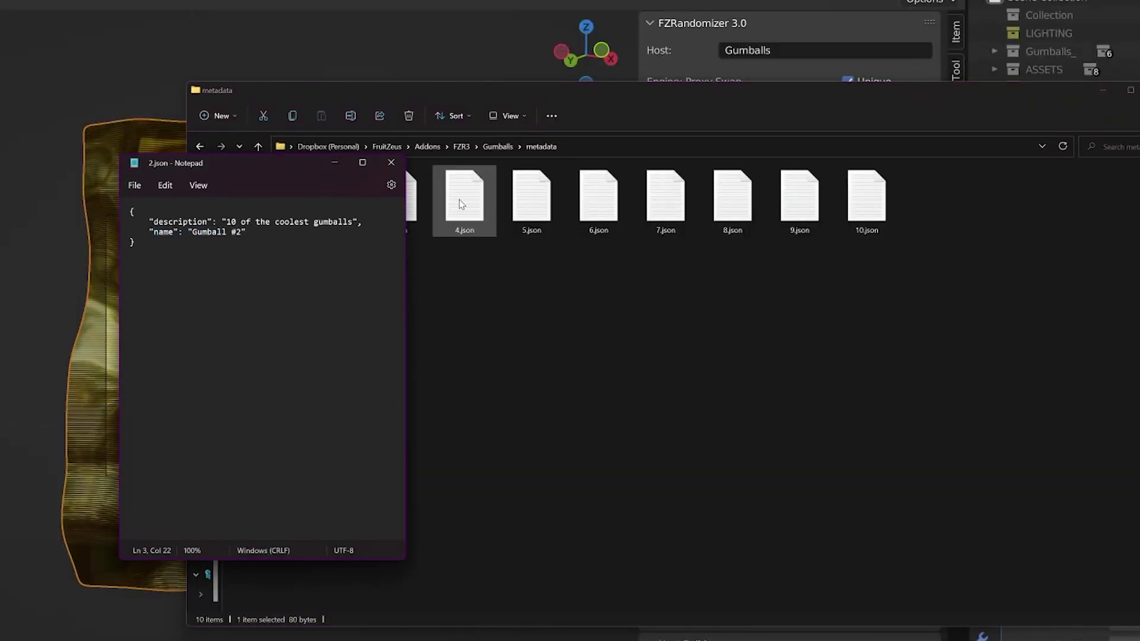
double_click(532, 202)
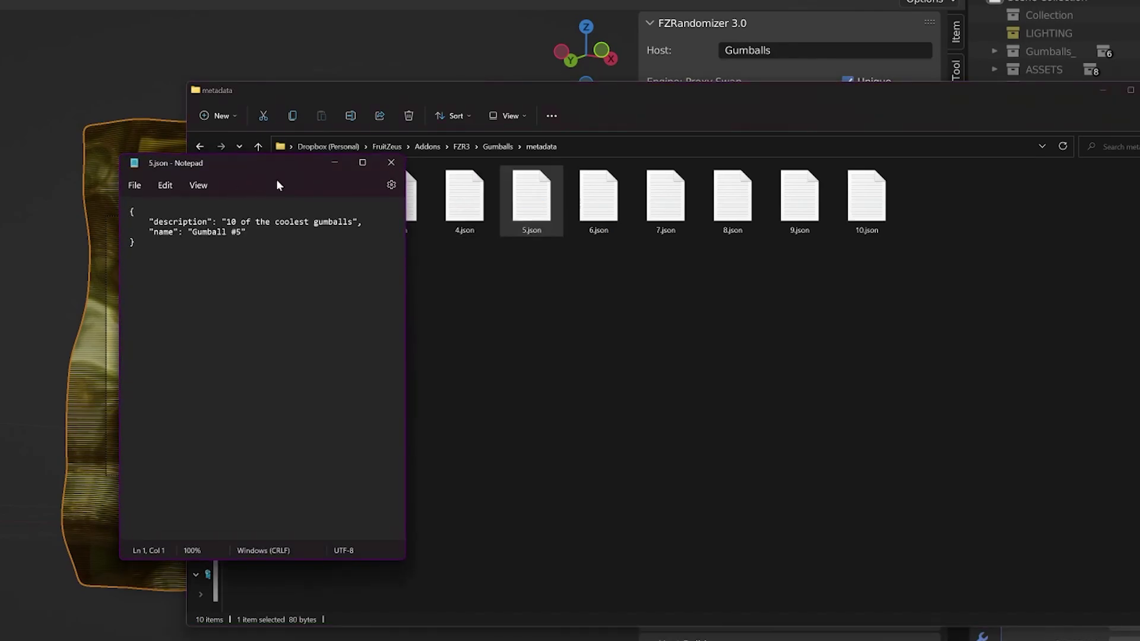
drag(286, 173, 548, 169)
click(134, 243)
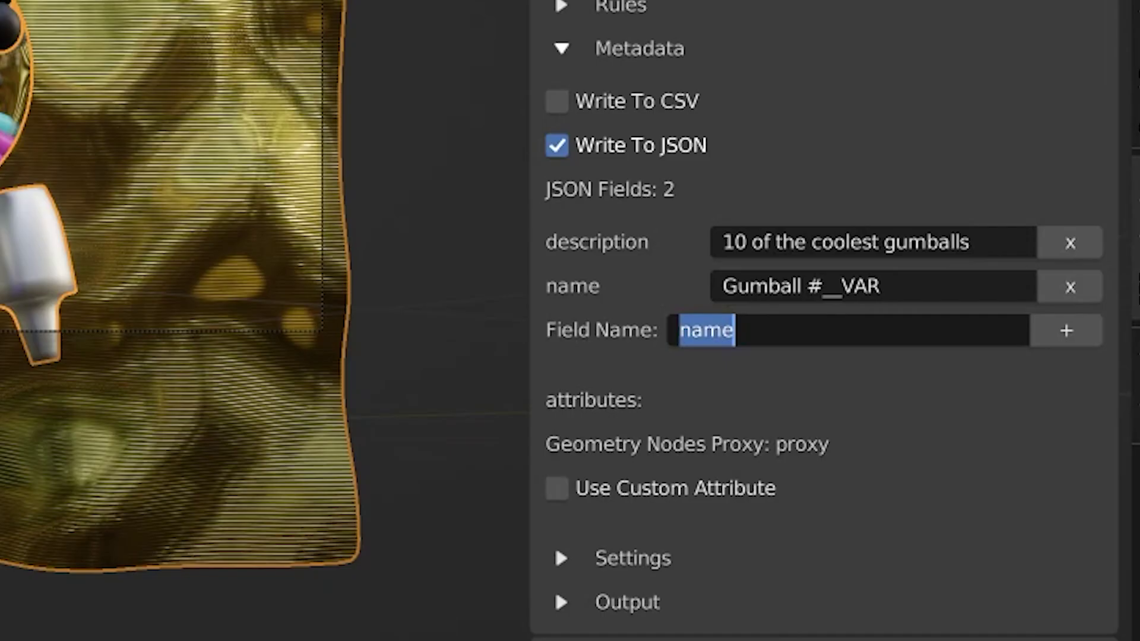
text(image)
key(Return)
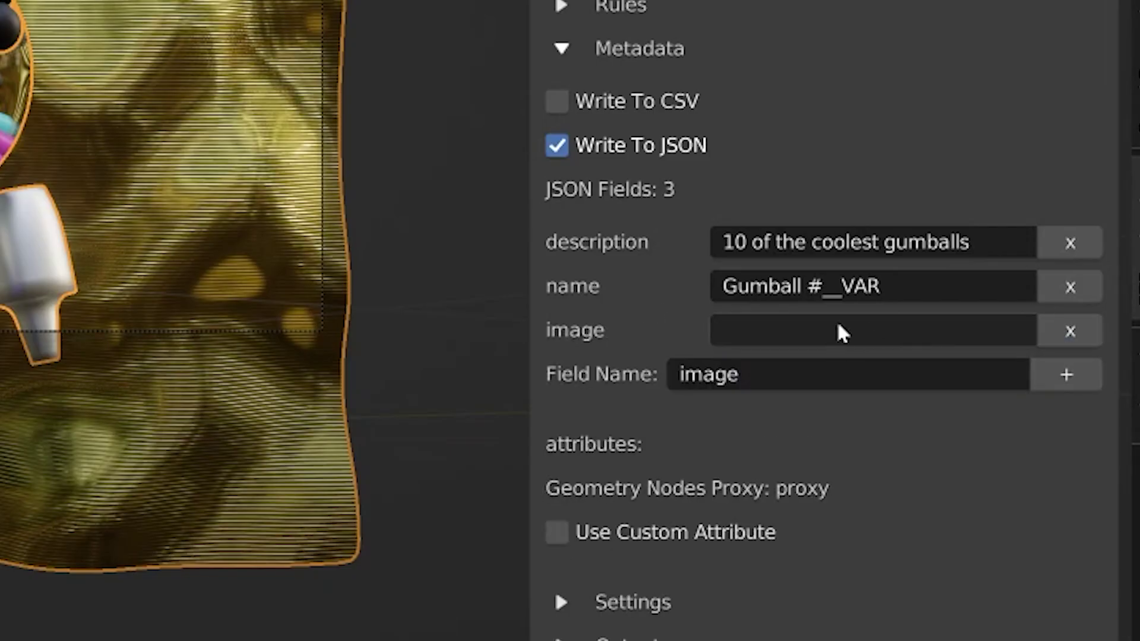
click(840, 331)
text(www.fruitzeus.com)
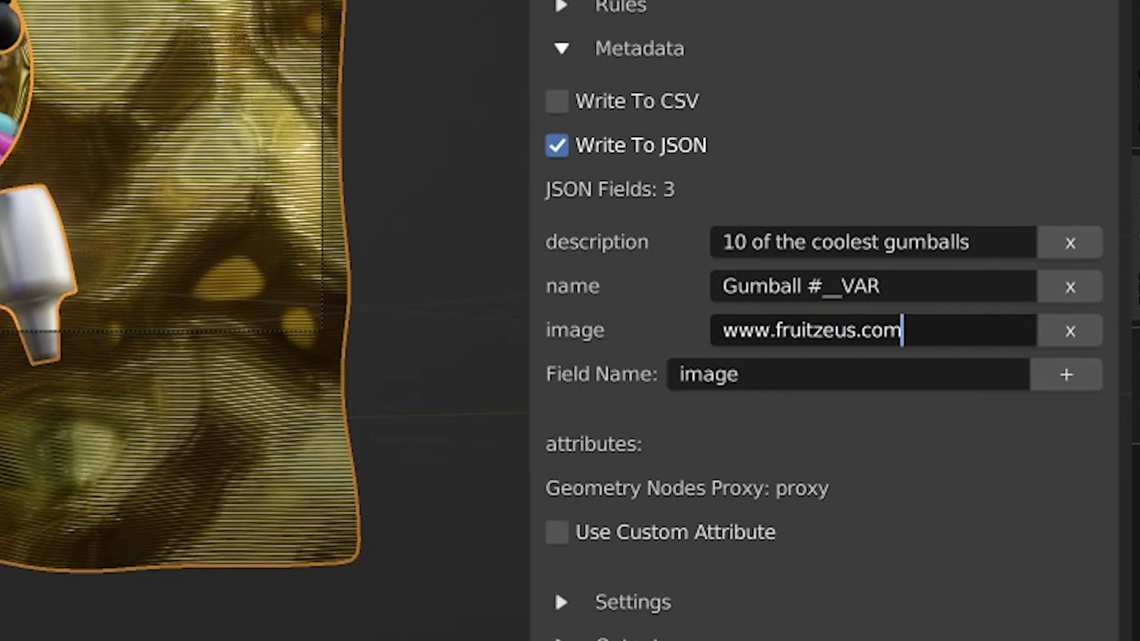
text(/gumballs/)
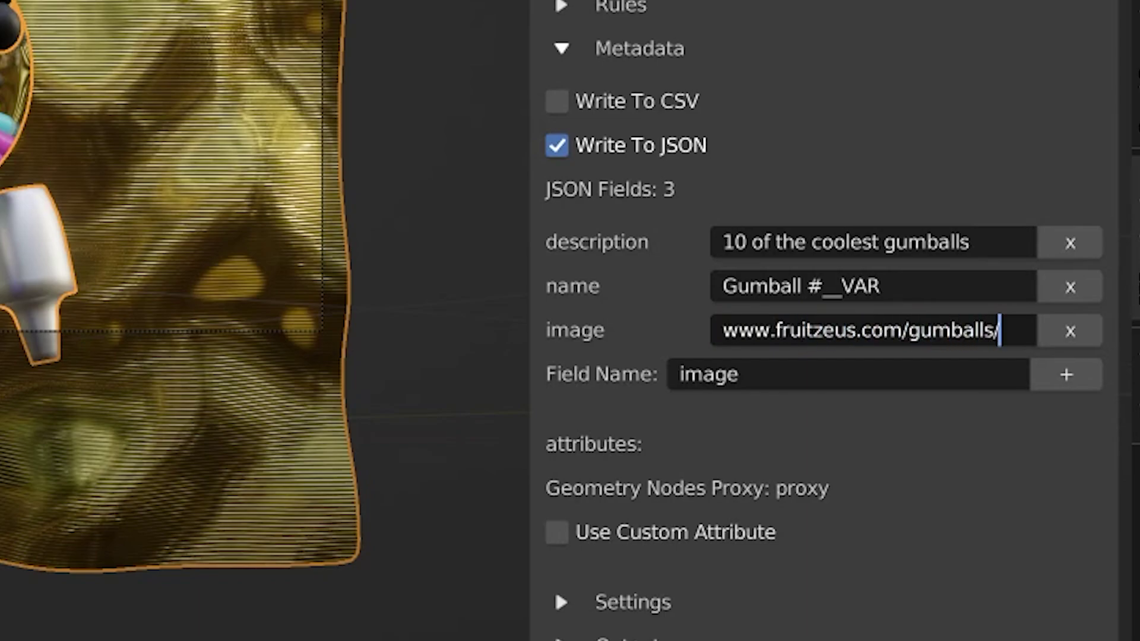
drag(529, 323, 56, 323)
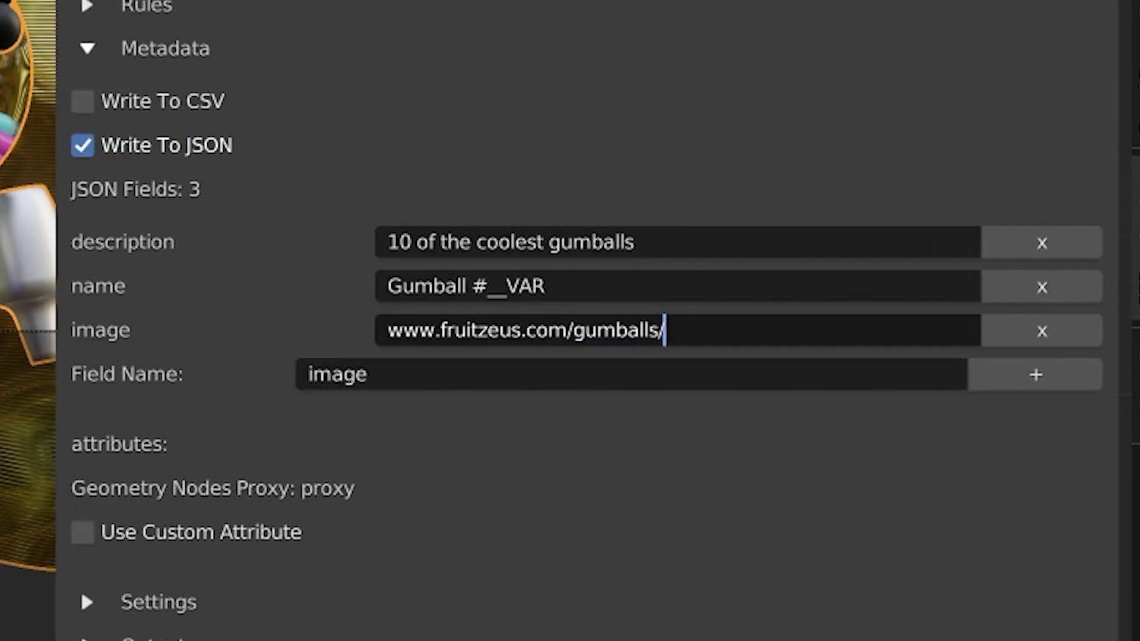
text(__VAR.png)
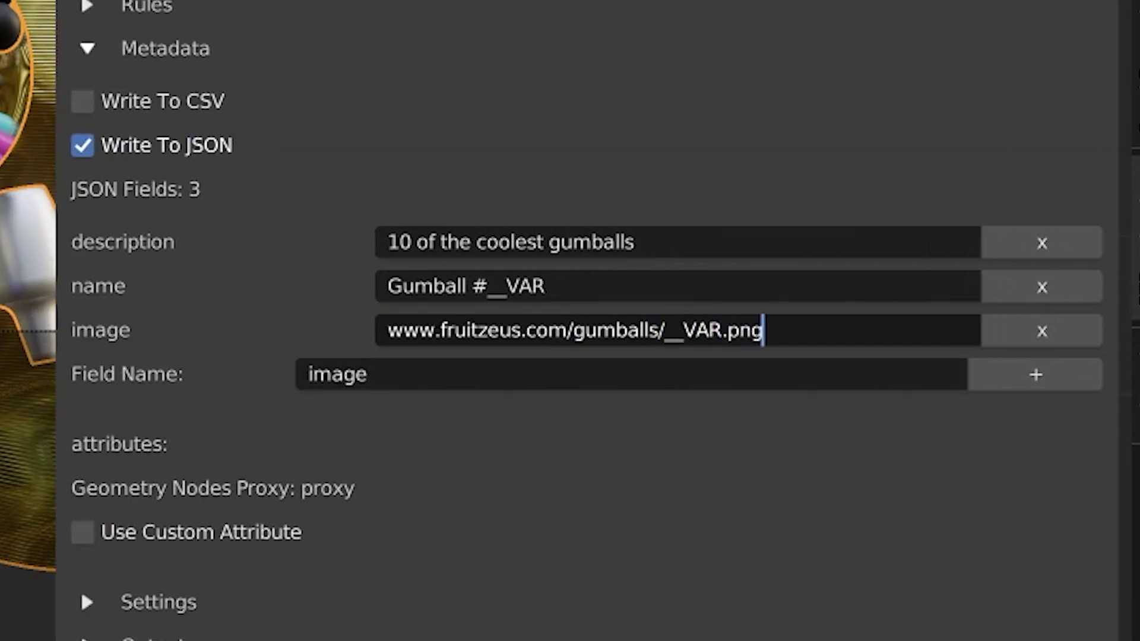
key(Return)
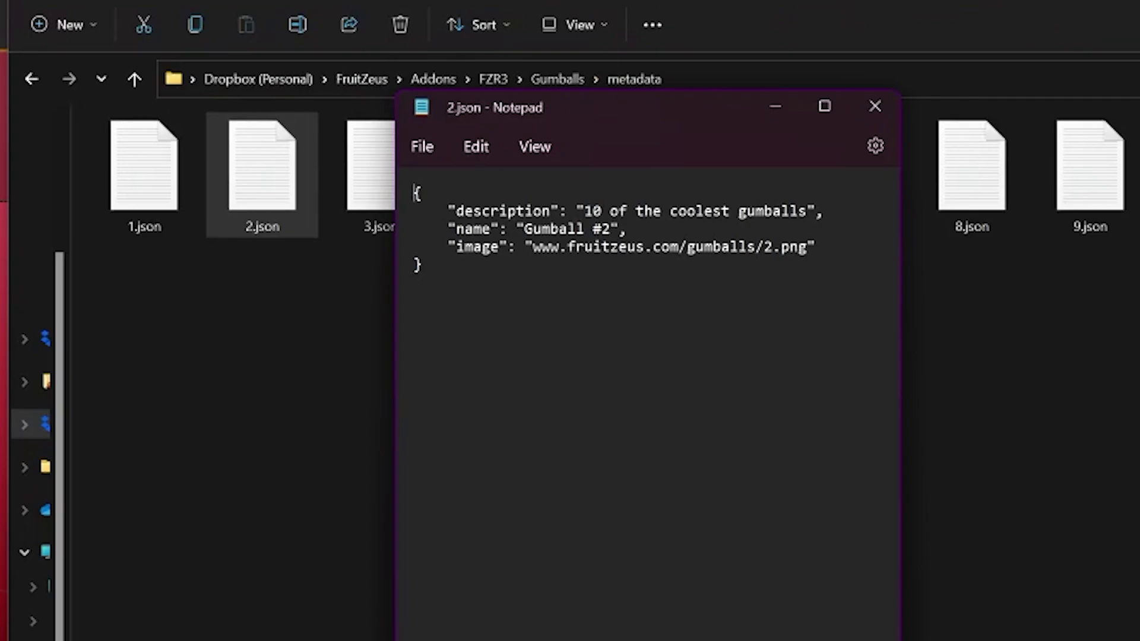
double_click(477, 246)
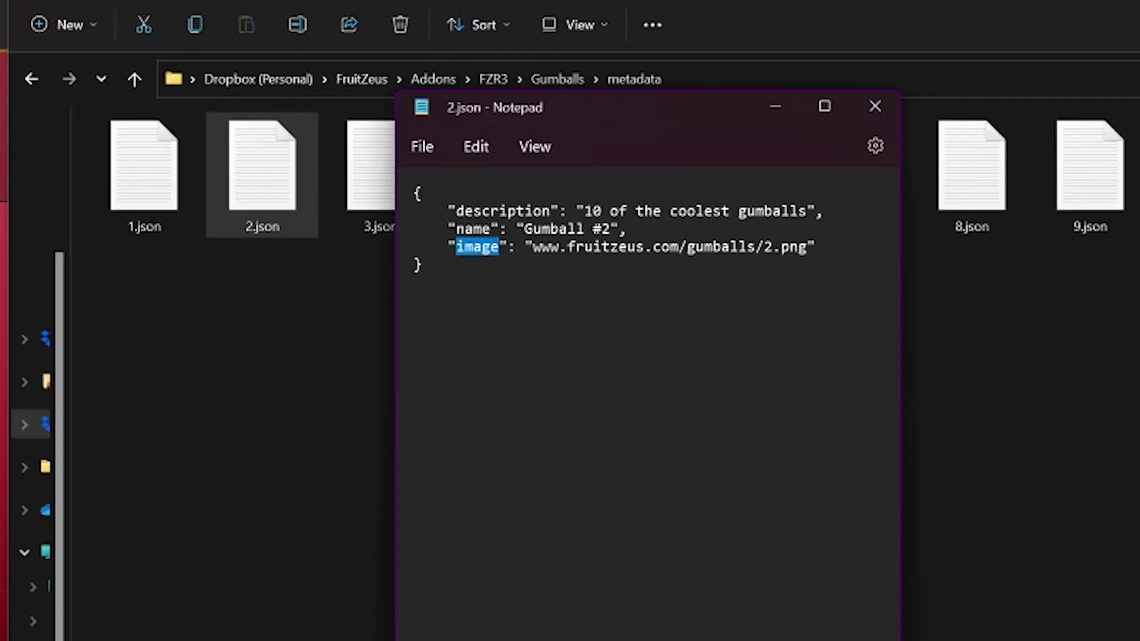
click(772, 246)
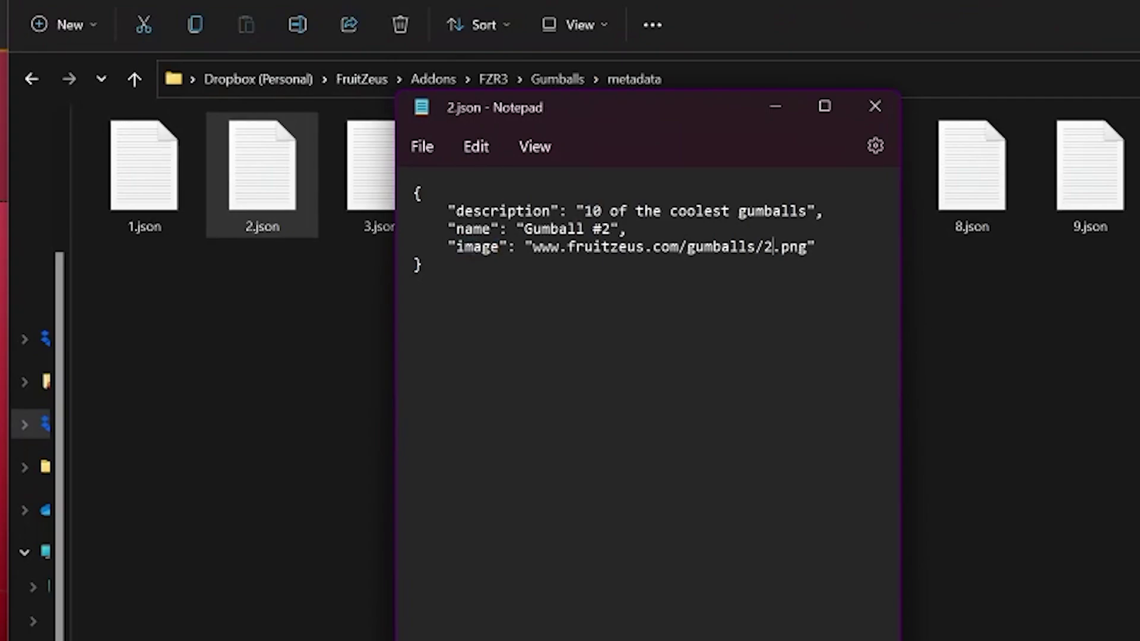
drag(901, 366, 1054, 351)
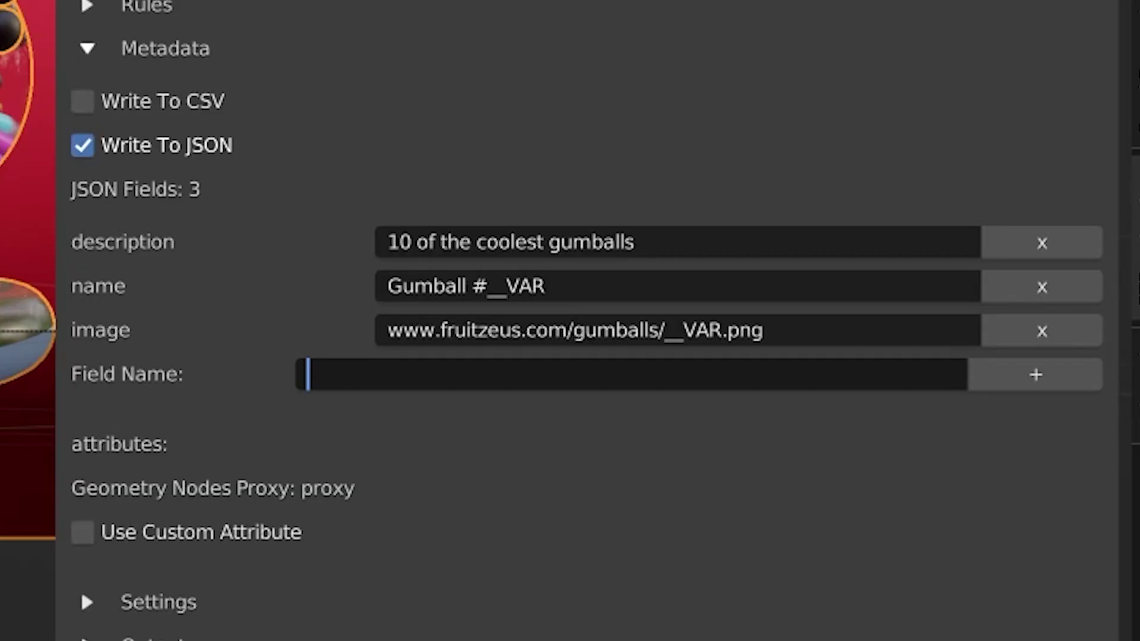
Step: Add an 'attributes' metadata field and regenerate the variants
text(attributes)
click(1027, 374)
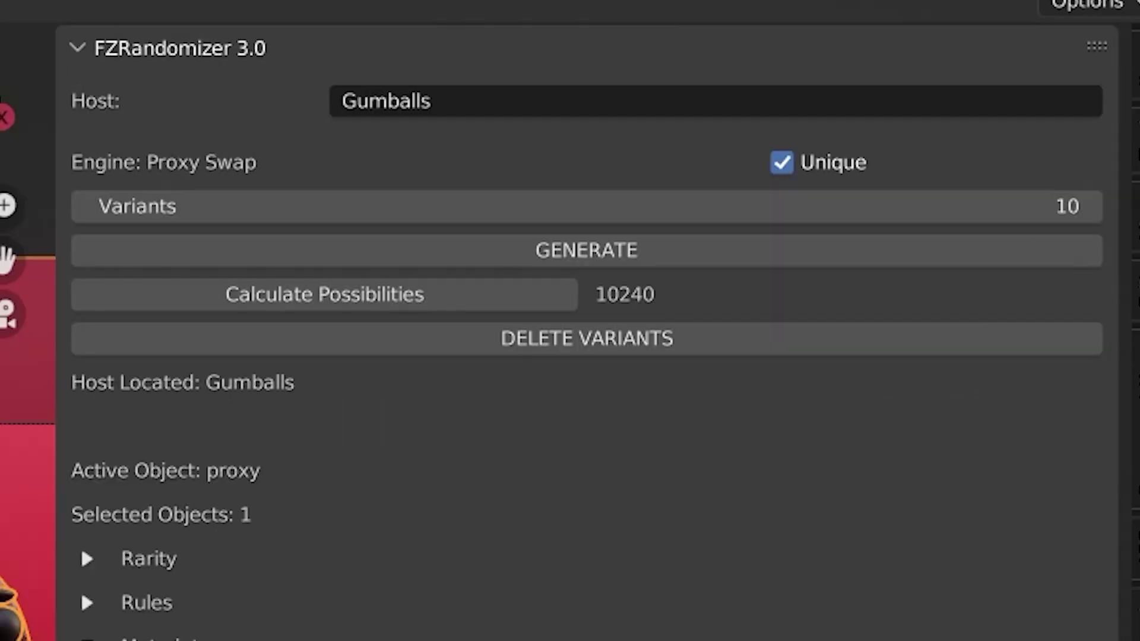
click(642, 245)
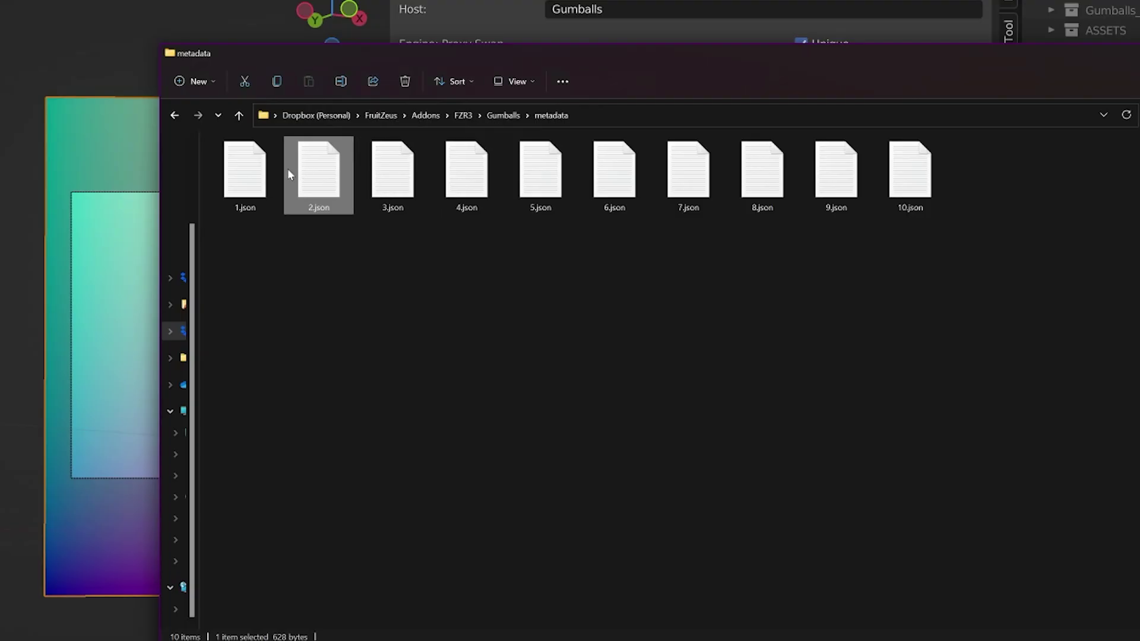
Step: Open 1.json and inspect its attributes list, from the first trait_type to the HAT trait
double_click(277, 176)
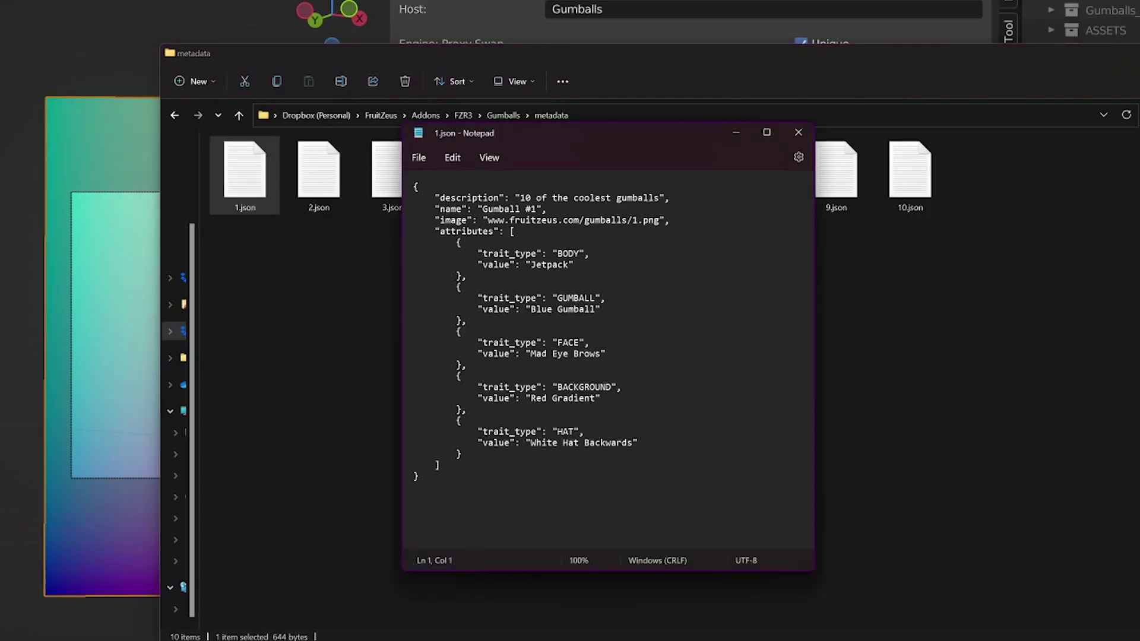
double_click(466, 231)
click(537, 253)
click(461, 454)
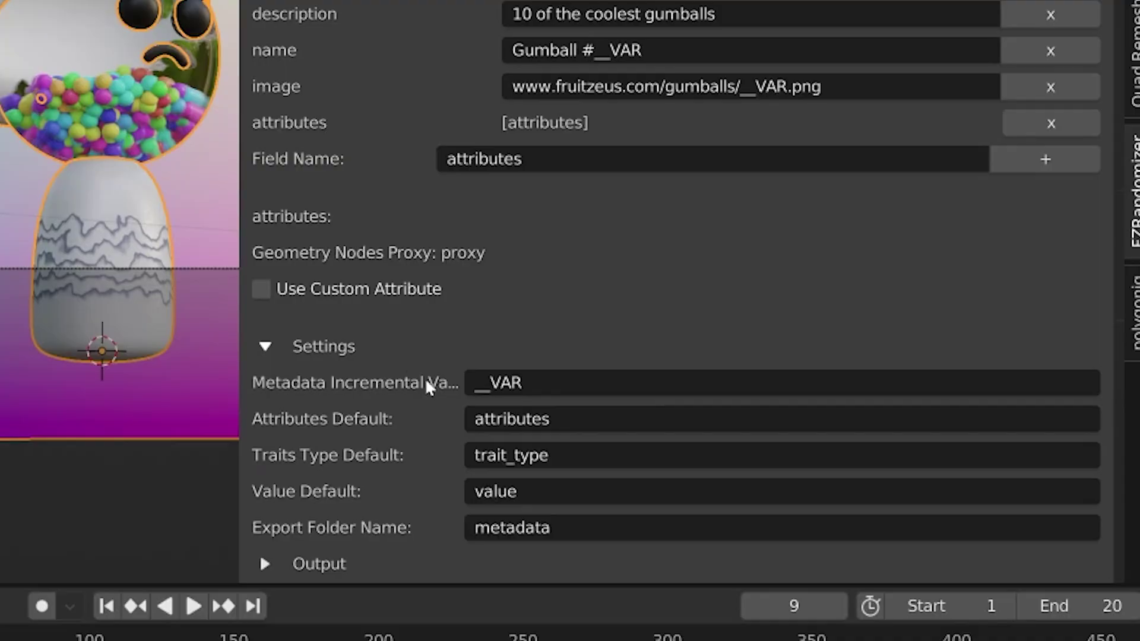
Step: Set the metadata Attributes Default to 'traits' in the Settings
scroll(493, 415, down, 1)
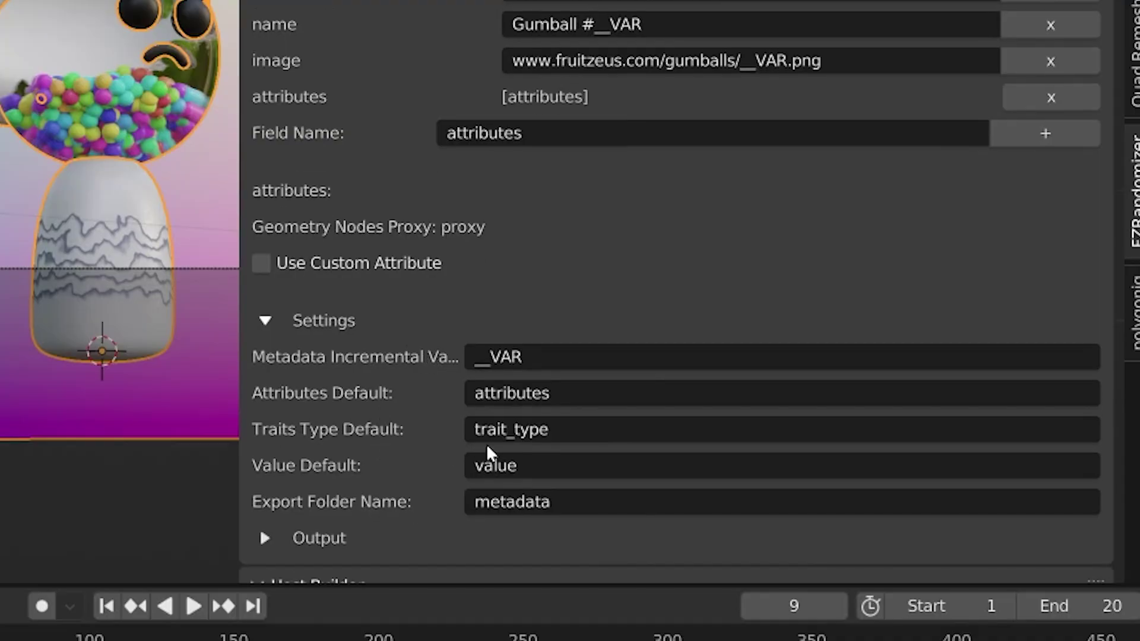
click(567, 394)
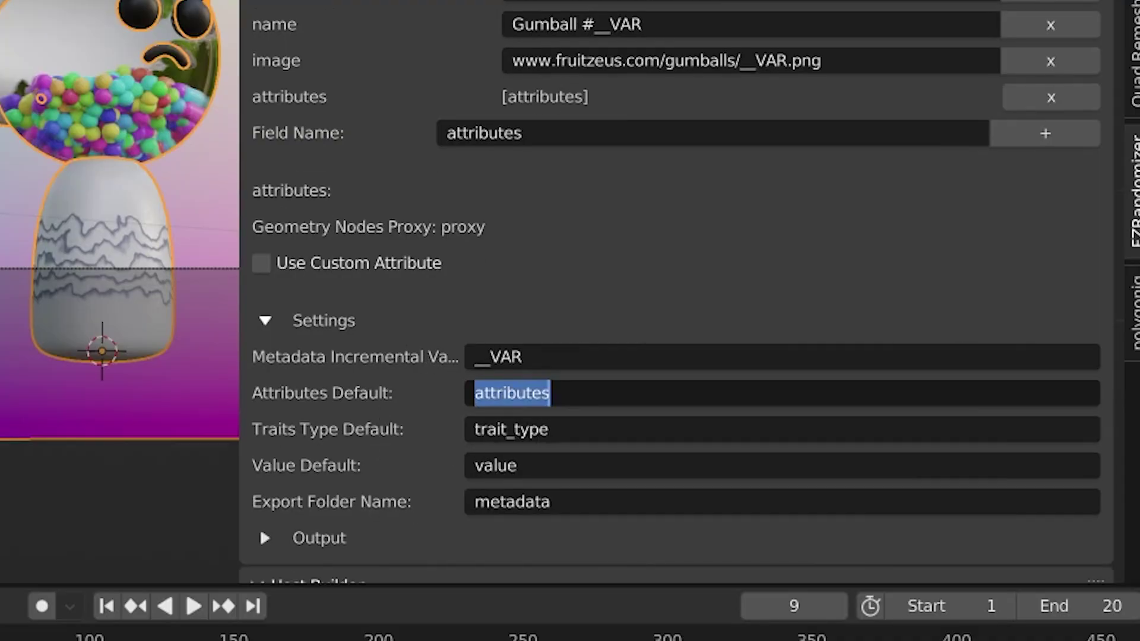
text(traits)
key(Return)
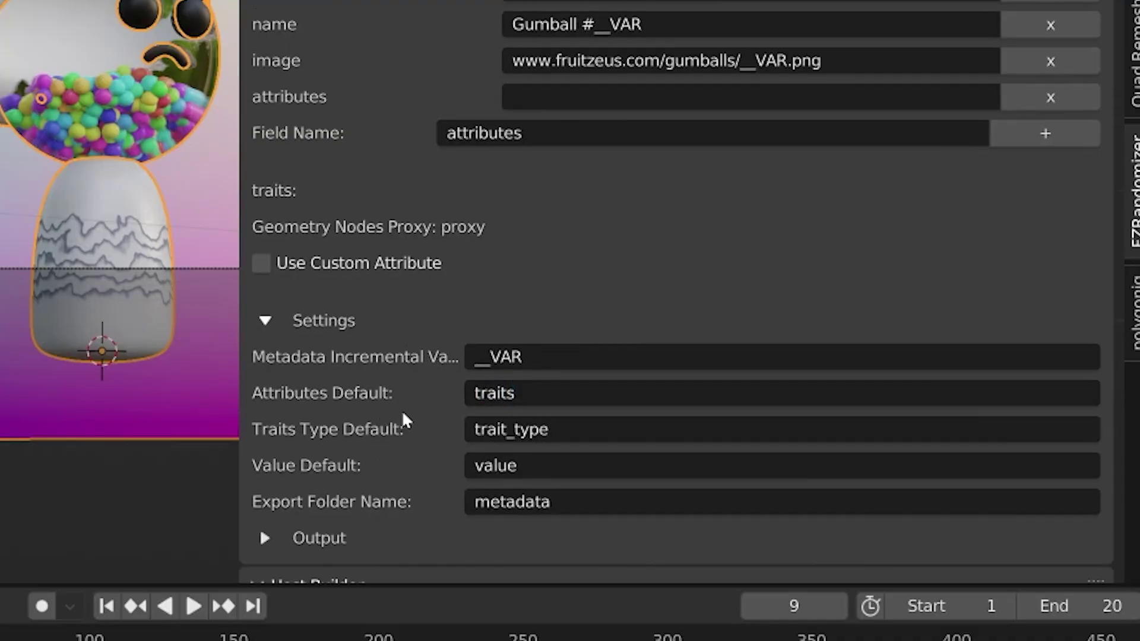
Step: Add a 'traits' metadata field, then remove that extra row again
click(520, 132)
text(traits)
key(Return)
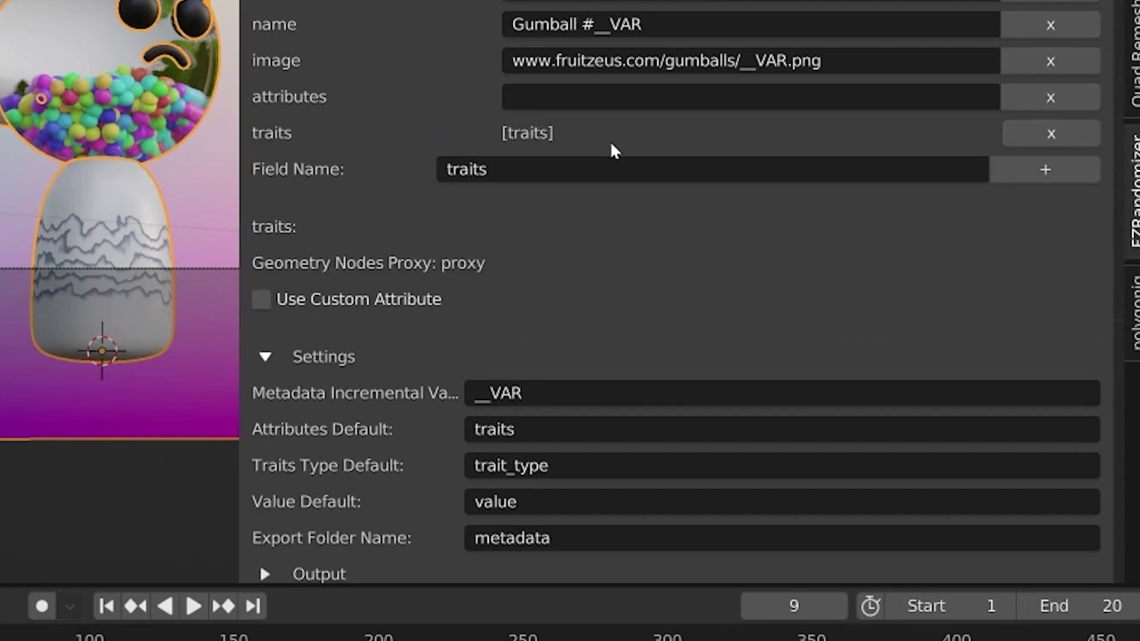
click(1041, 142)
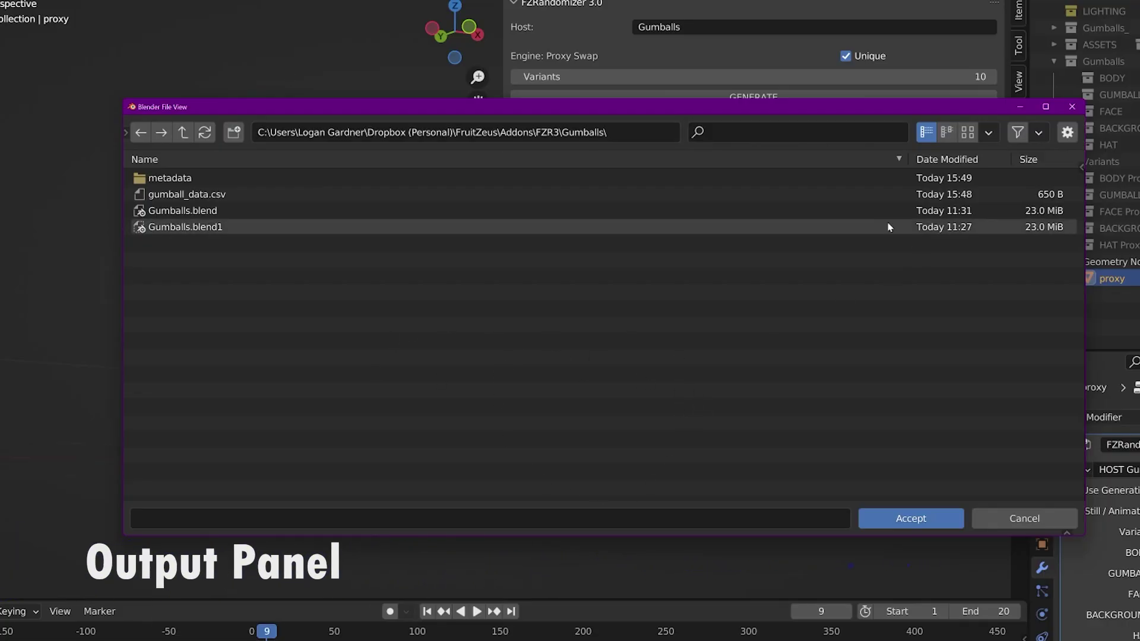
Step: Create a 'renders' folder in the Gumballs folder and open it
drag(745, 109, 718, 104)
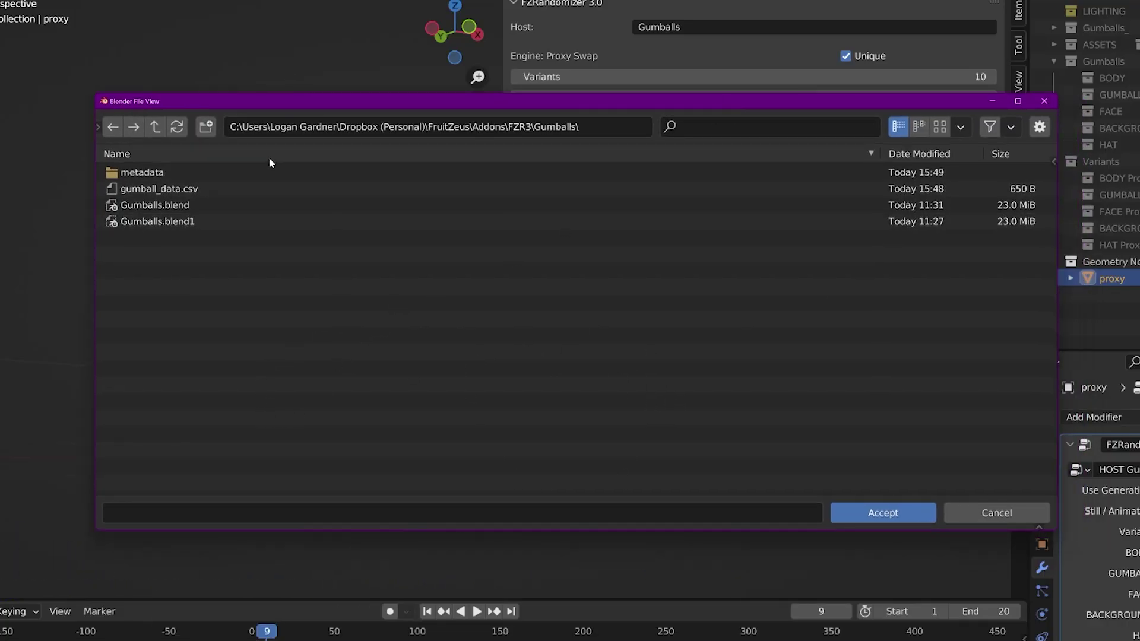
click(205, 126)
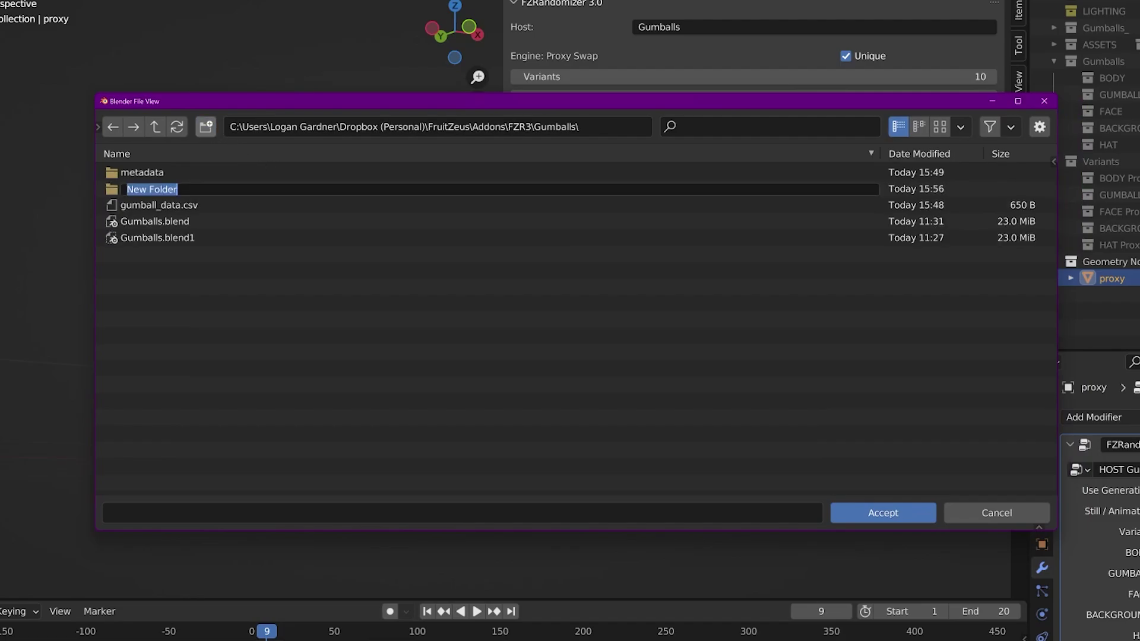
text(renders)
key(Return)
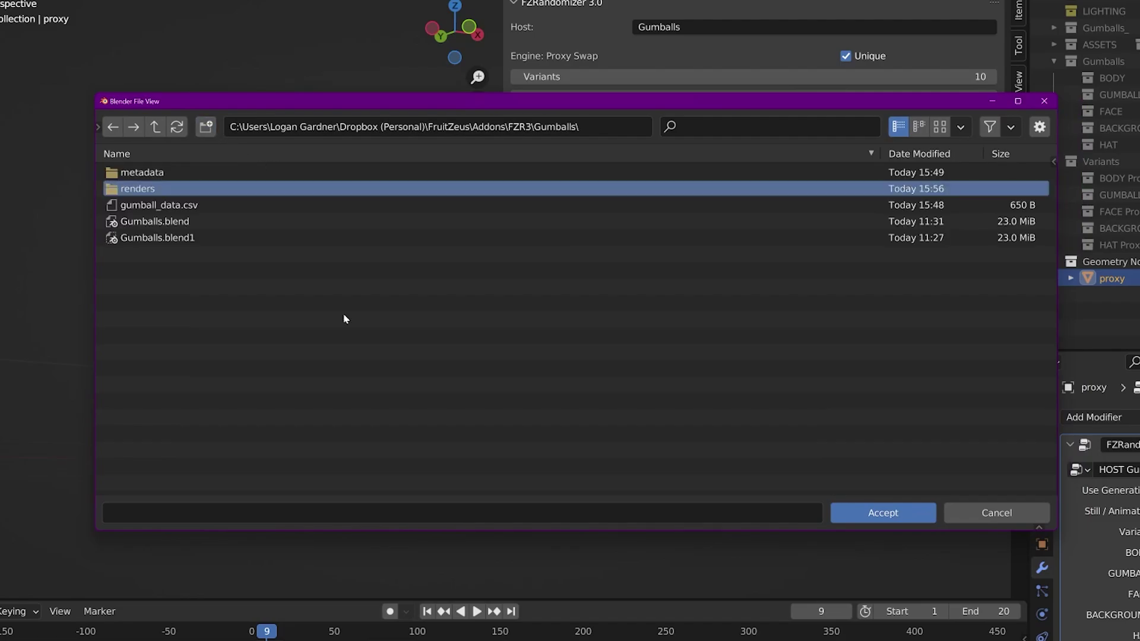
double_click(229, 190)
Step: Create a 'render-1' folder inside renders and accept it as the output path
click(205, 127)
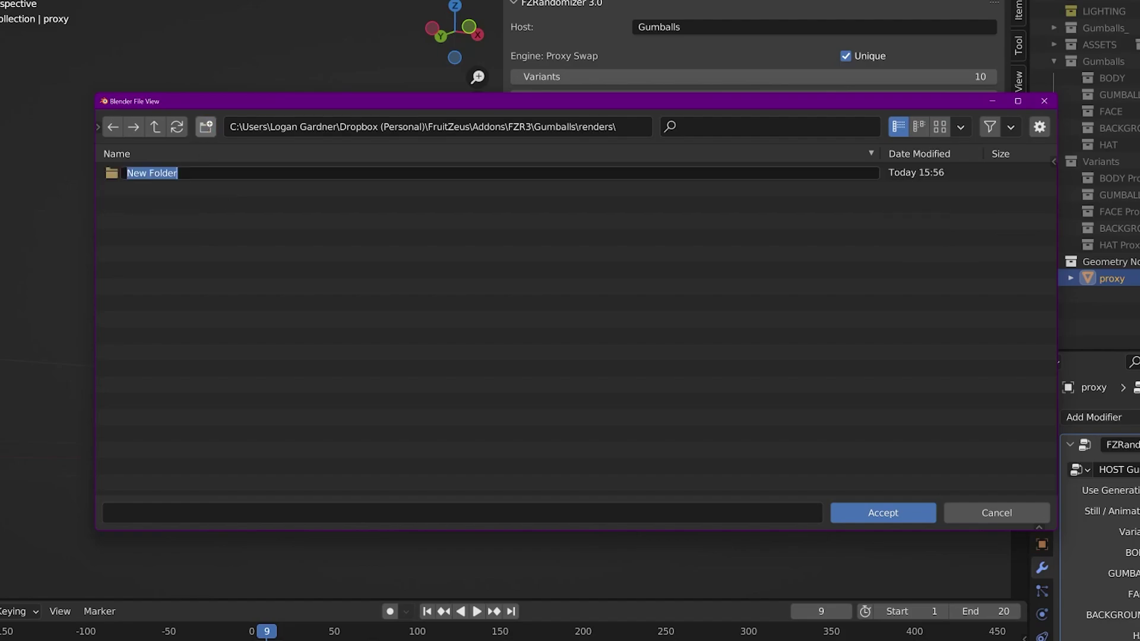
text(render-1)
key(Return)
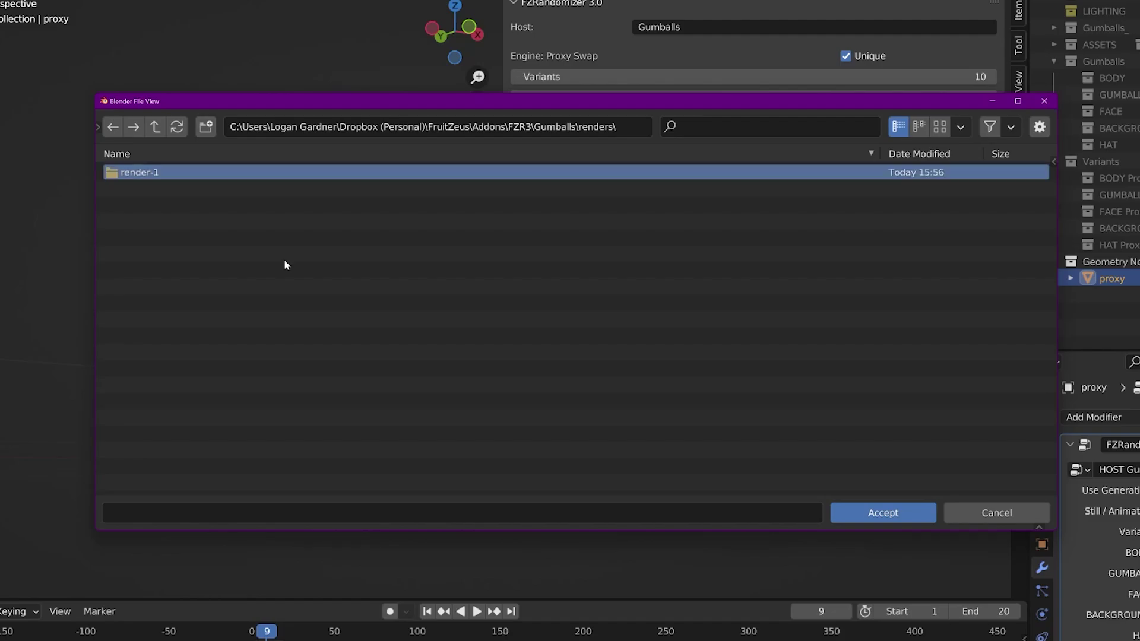
double_click(293, 173)
key(Return)
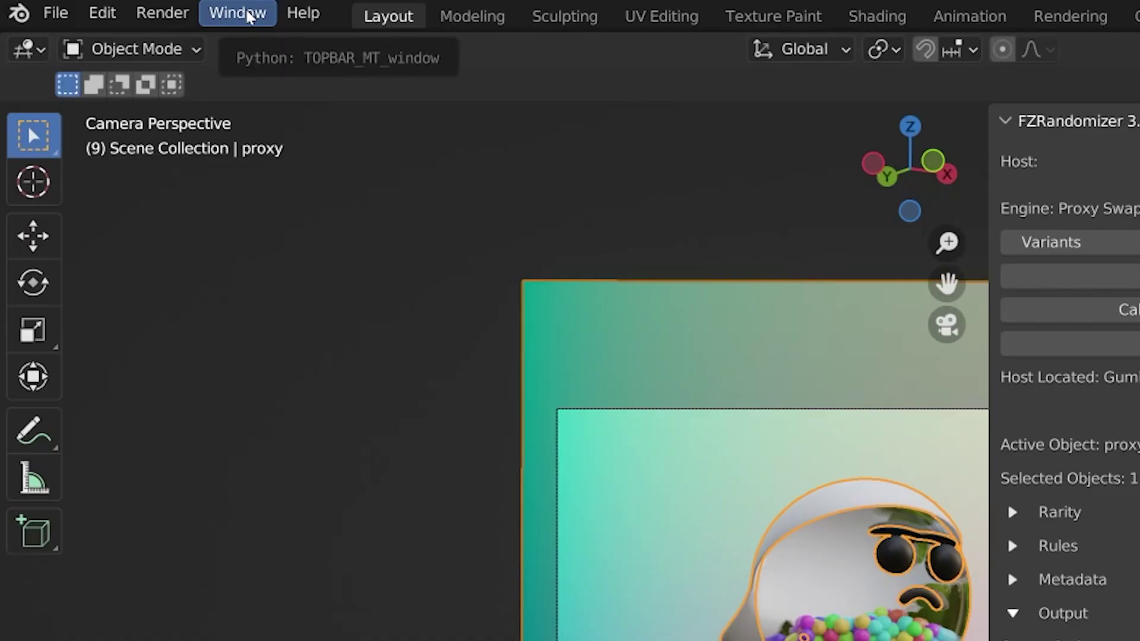
Step: Show the system console snapped to the right half, then generate 1500 gumball variants
click(249, 15)
click(301, 321)
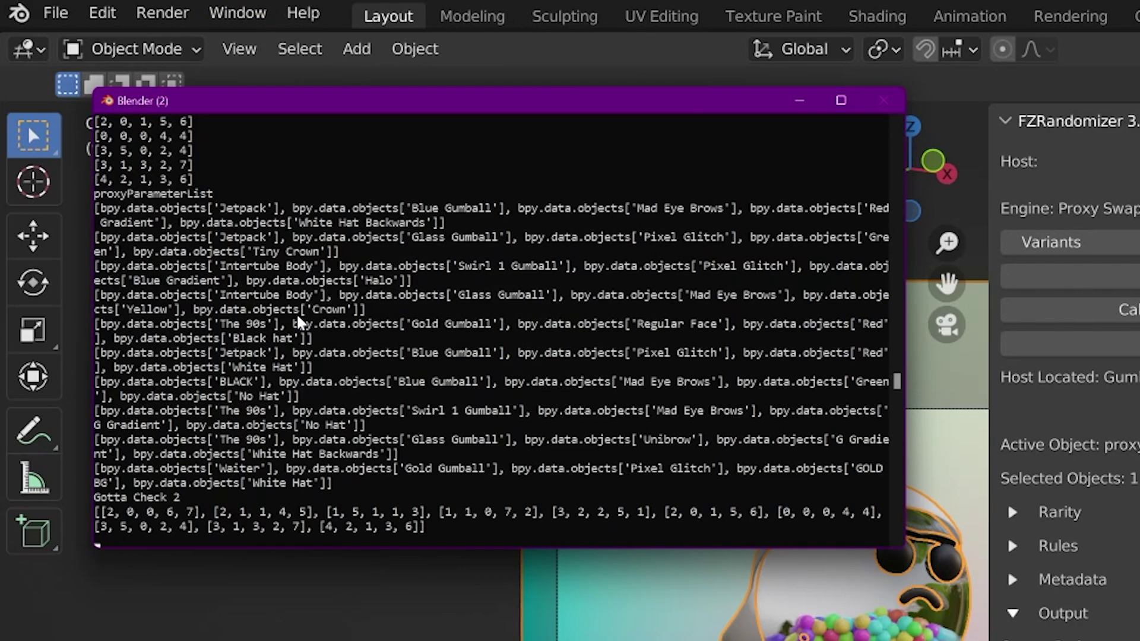
key(super+Right)
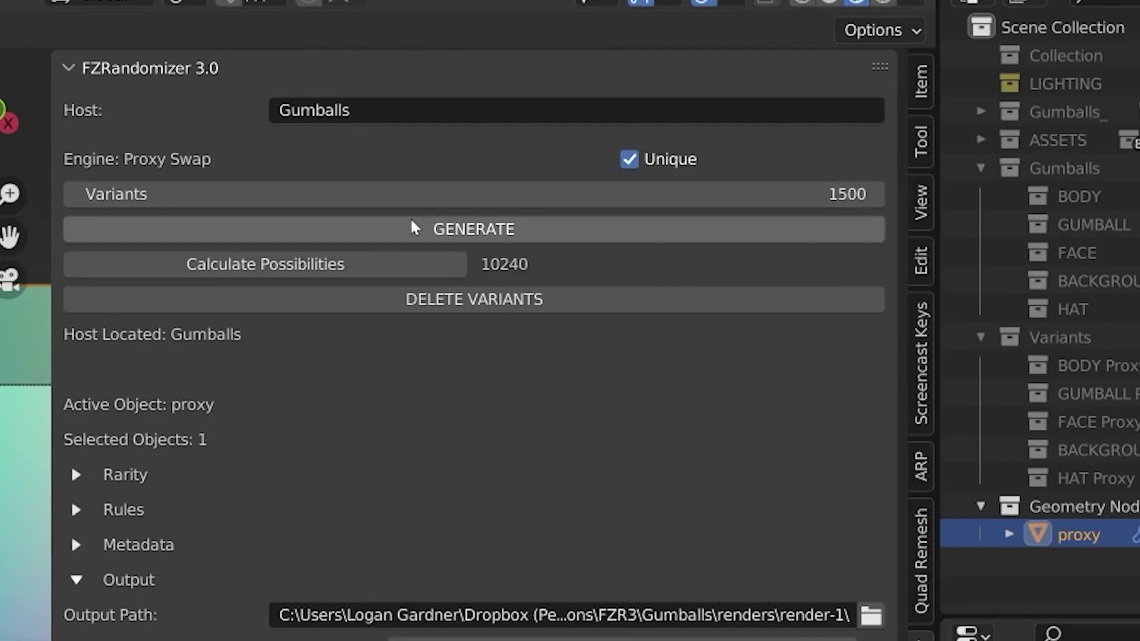
click(398, 234)
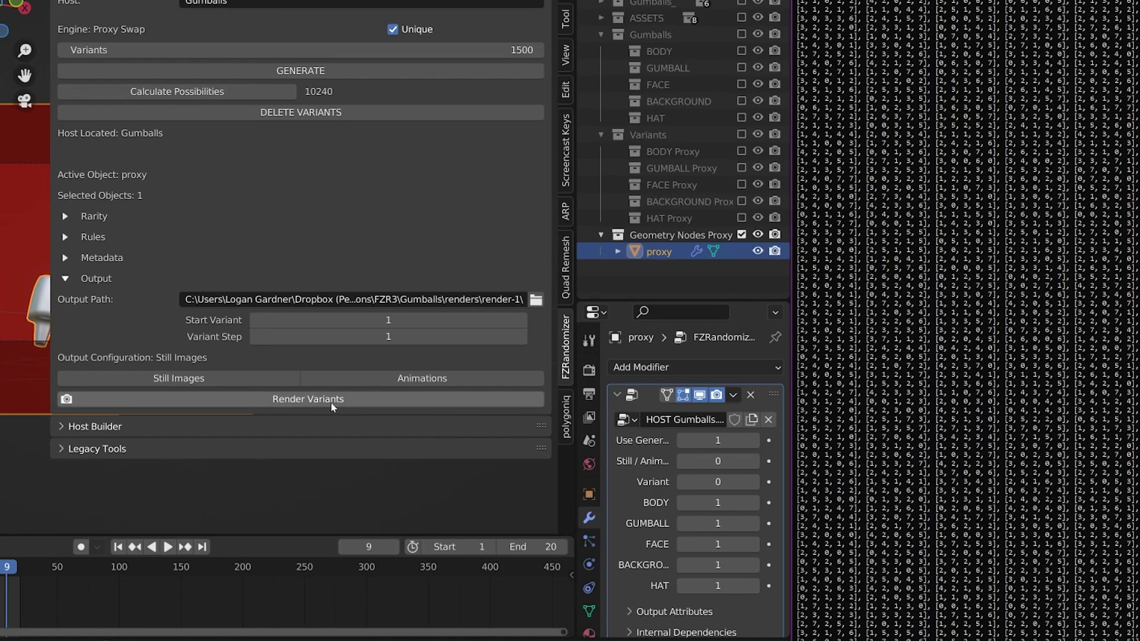
Step: Render the variants as still images and check the PNGs in renders\render-1
click(374, 402)
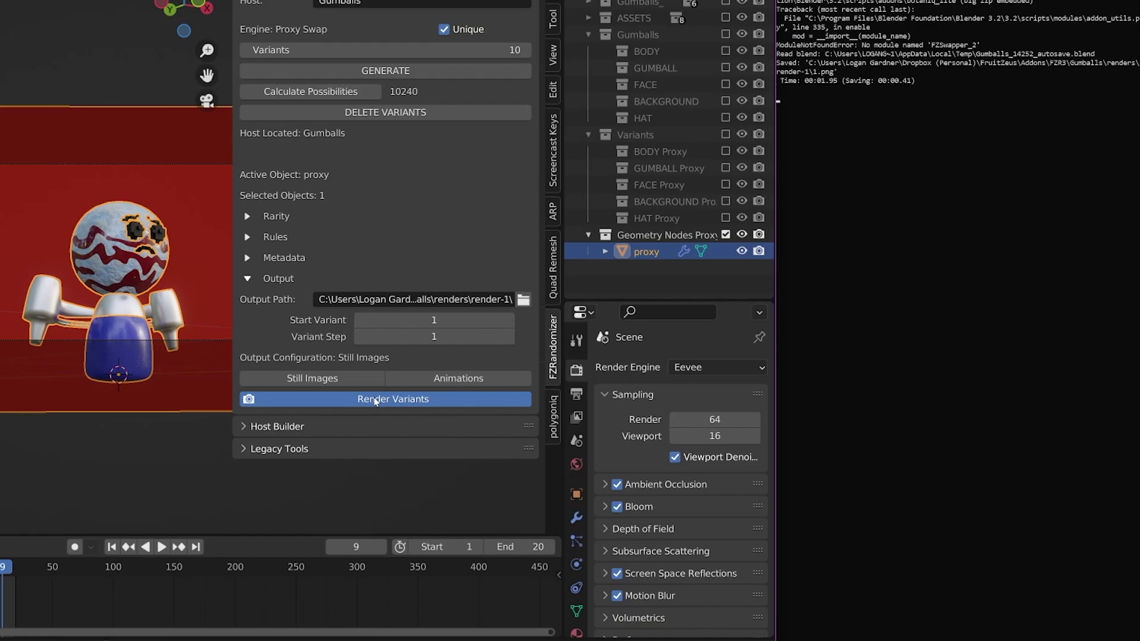
key(alt+Tab)
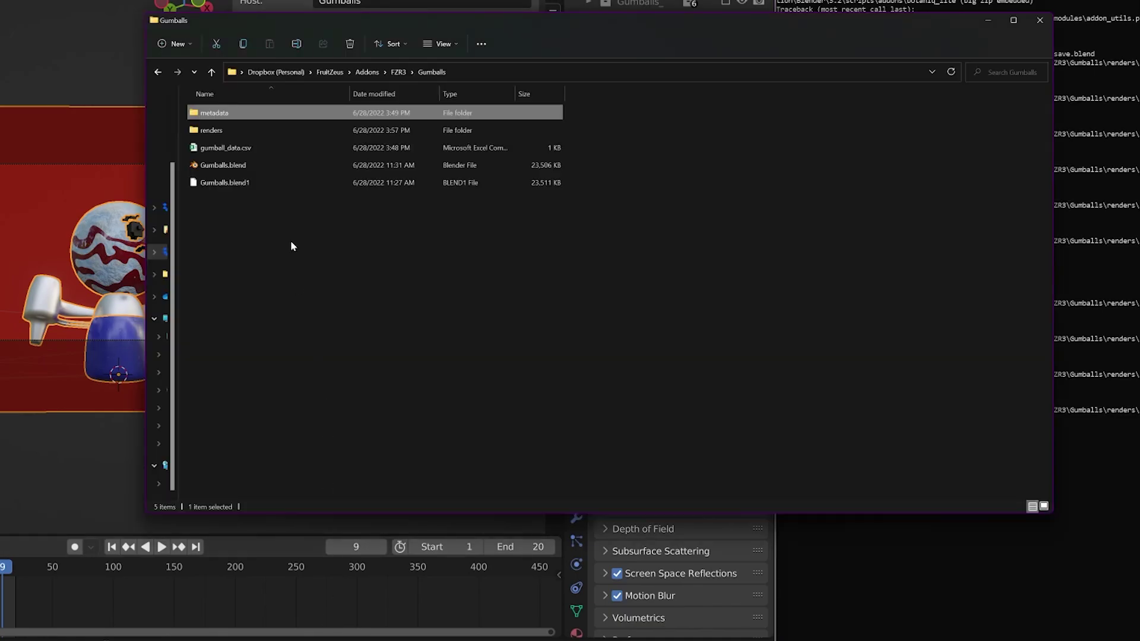
double_click(275, 133)
double_click(283, 113)
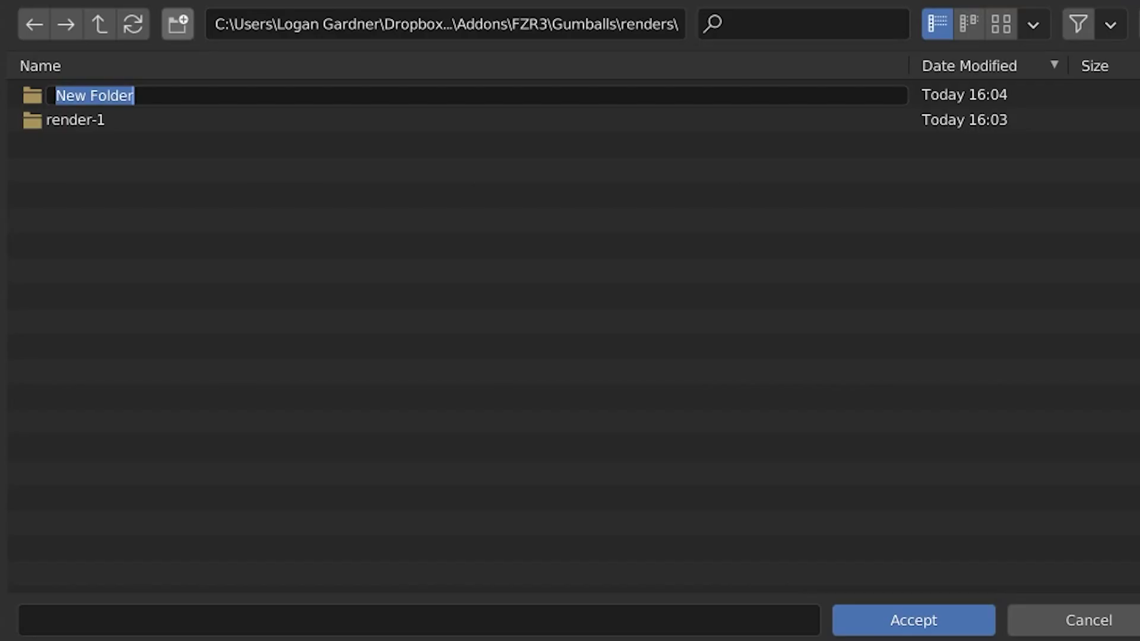
Step: Make a new 'render-2' folder the output path and render the variants in Animations mode
text(render-2)
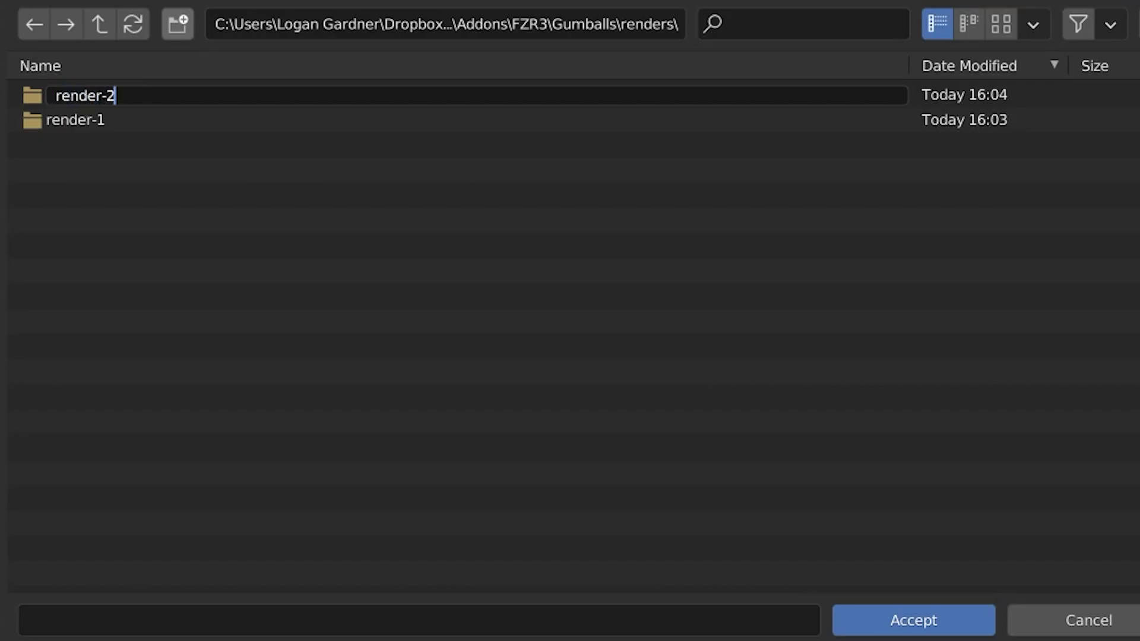
key(Return)
double_click(160, 95)
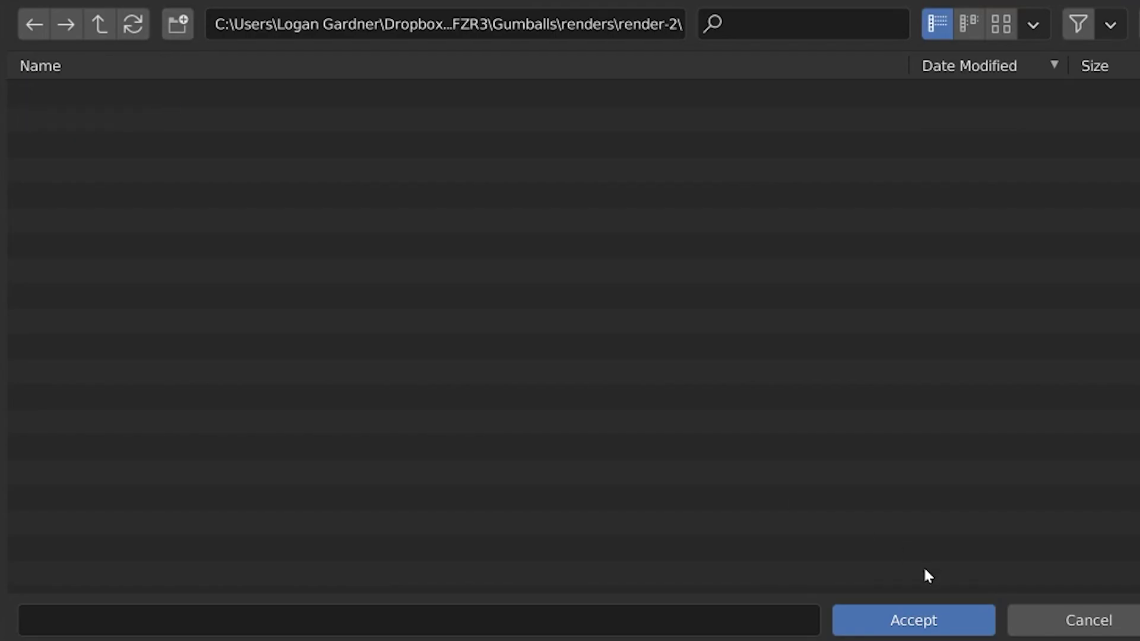
click(930, 620)
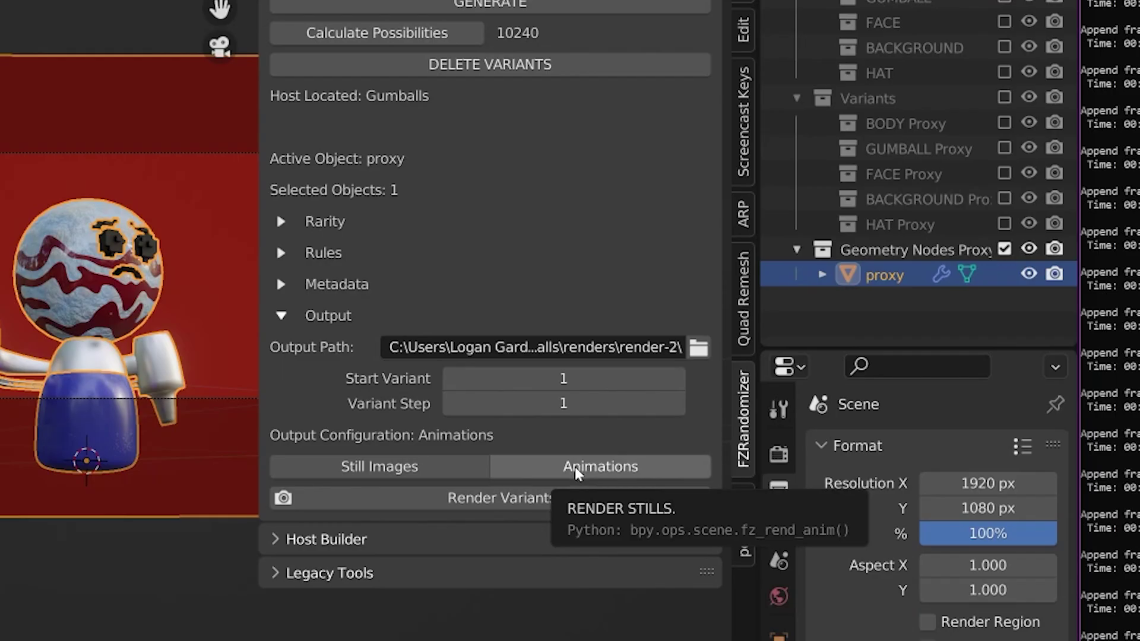
click(761, 486)
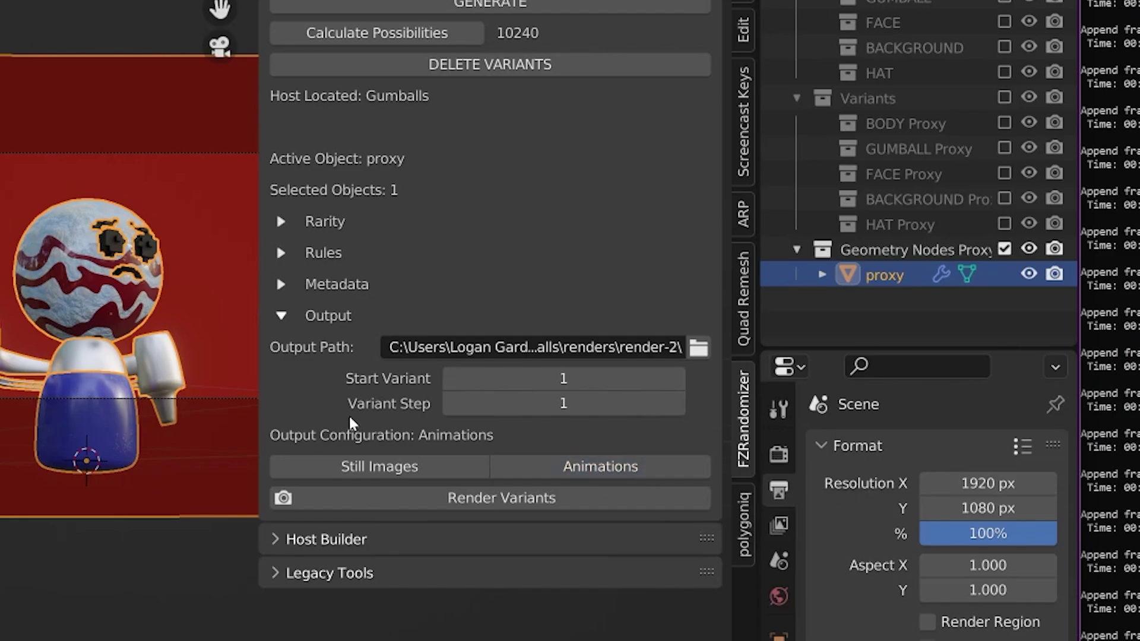
click(533, 505)
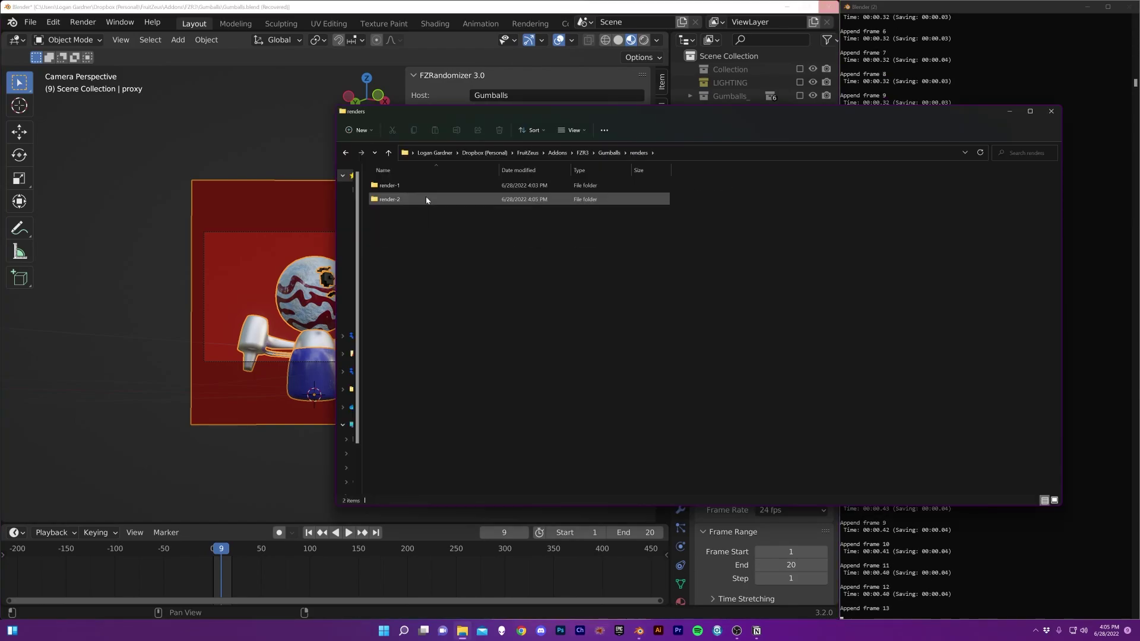
Step: Open render-2 in File Explorer and select 1.mp4
double_click(426, 199)
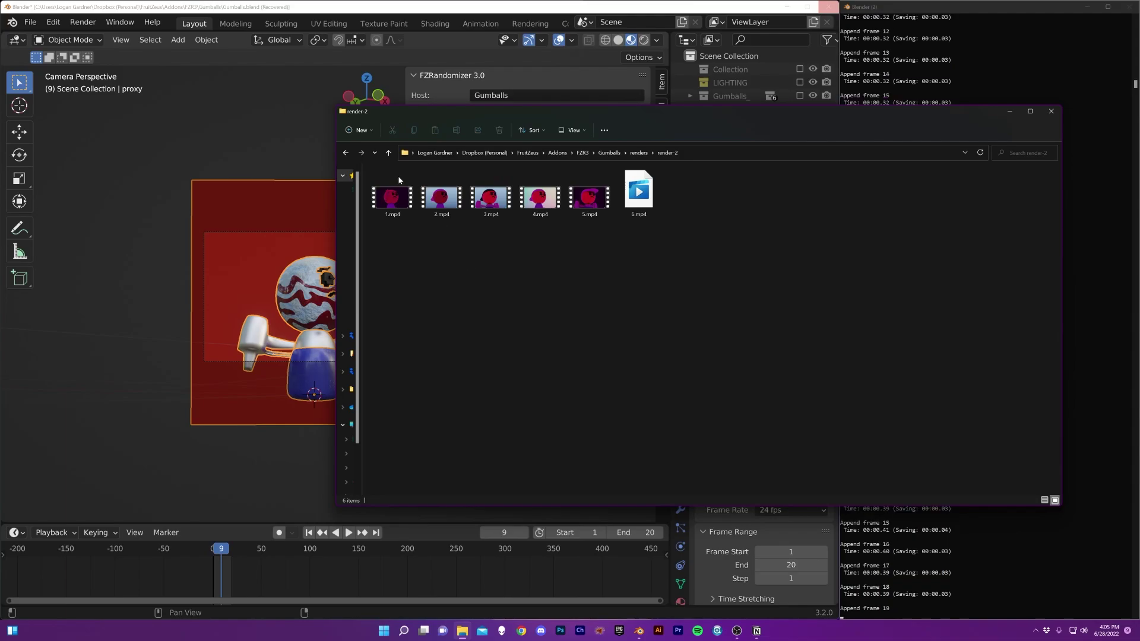
click(393, 198)
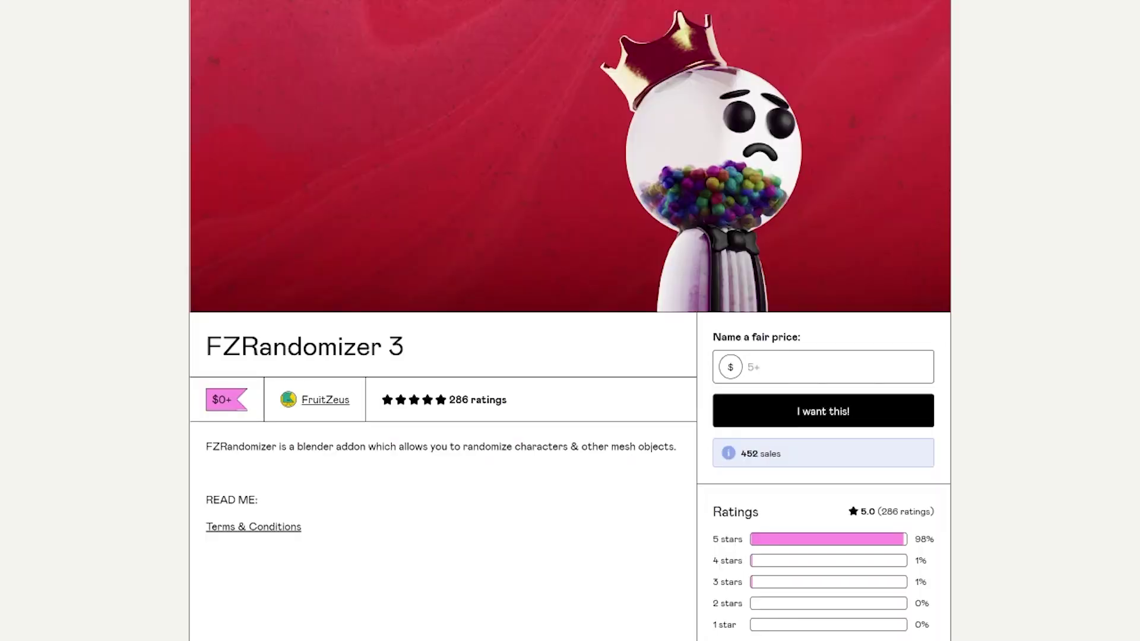
Step: Enter 10 dollars as the fair price for FZRandomizer 3 on Gumroad
click(750, 367)
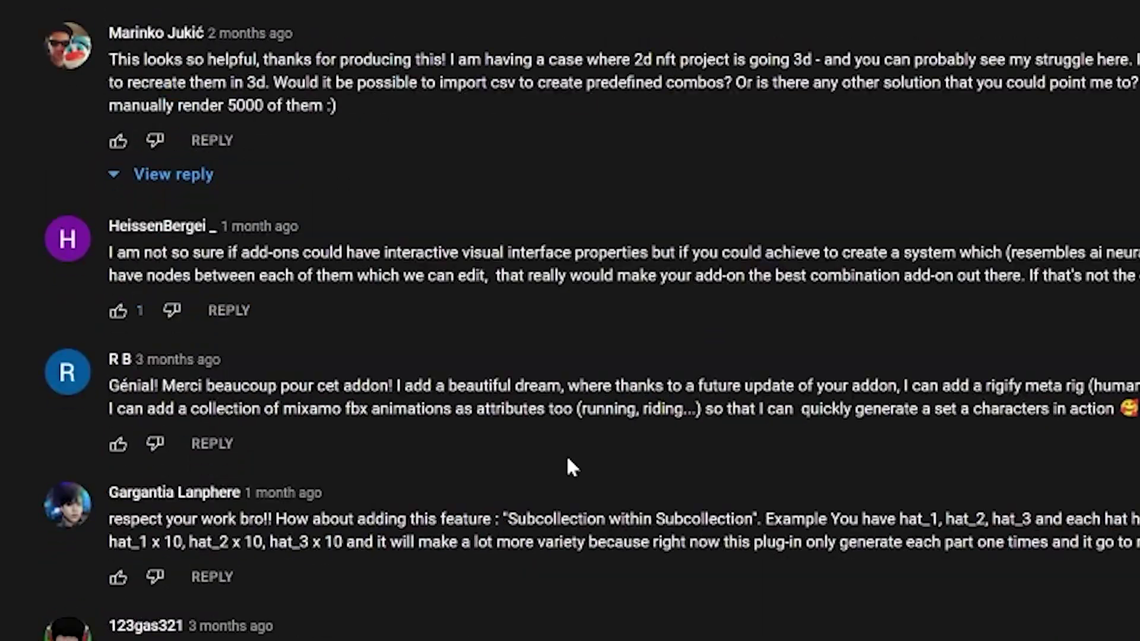
scroll(569, 467, down, 15)
scroll(567, 455, up, 20)
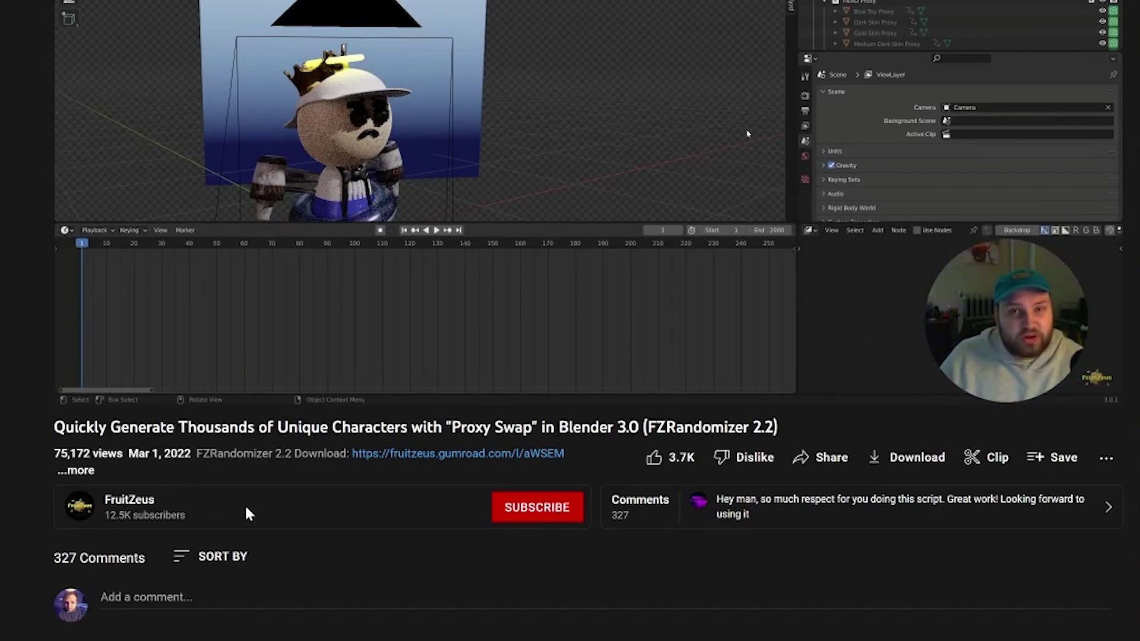
Step: Subscribe to the add-on creator's channel and set its notification bell to All
click(567, 510)
click(570, 508)
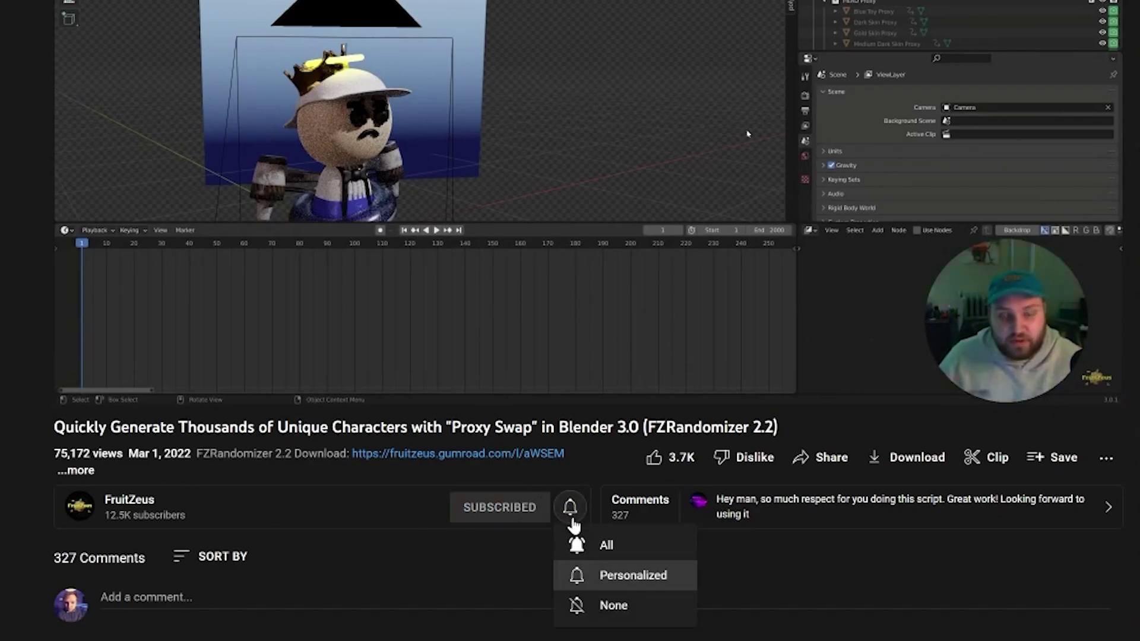
click(624, 557)
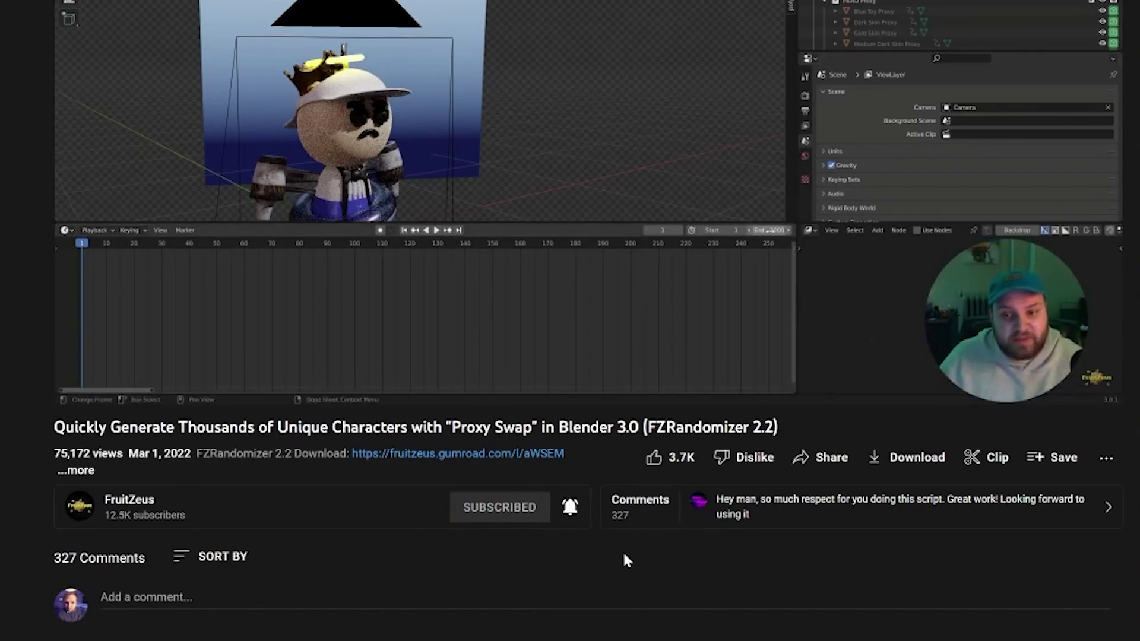